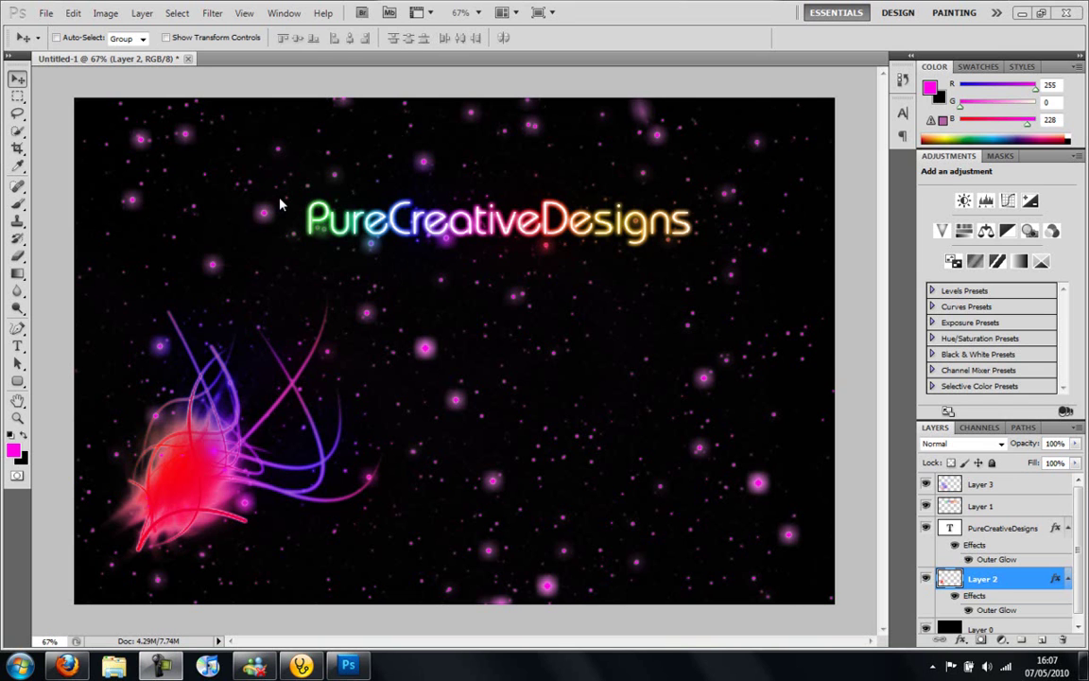
# - Minimize Photoshop to reveal the desktop and its PureCreativeDesigns wallpaper
pyautogui.click(1021, 13)
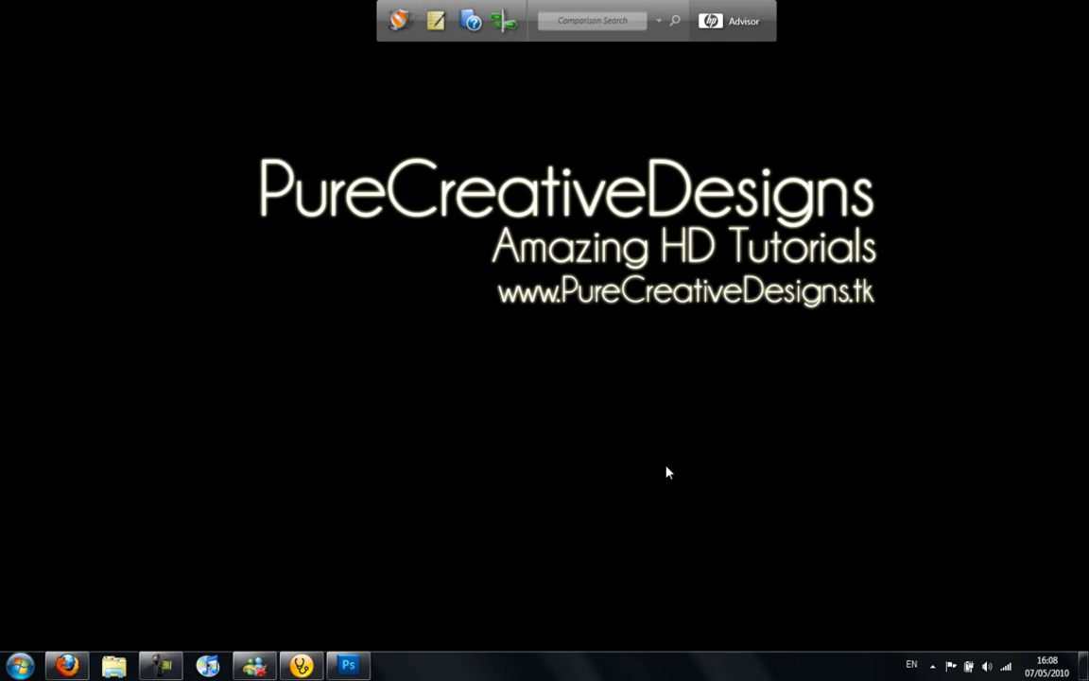
# - Check in Screen Resolution that the display is 1440 × 900, then close the window
pyautogui.rightClick(492, 322)
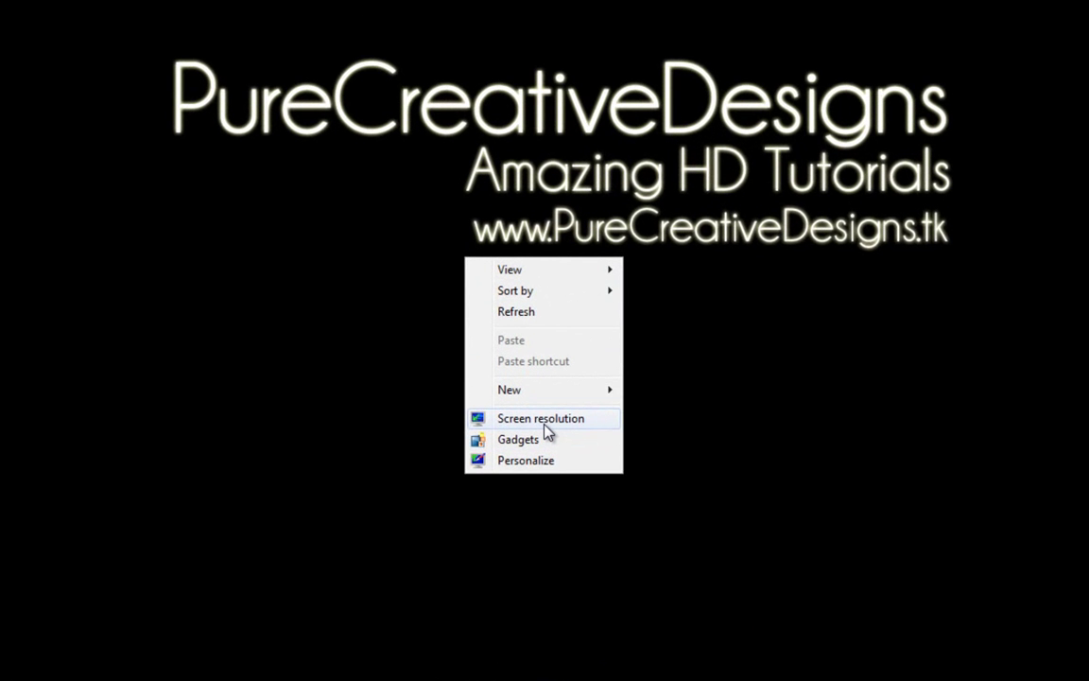
pyautogui.click(567, 422)
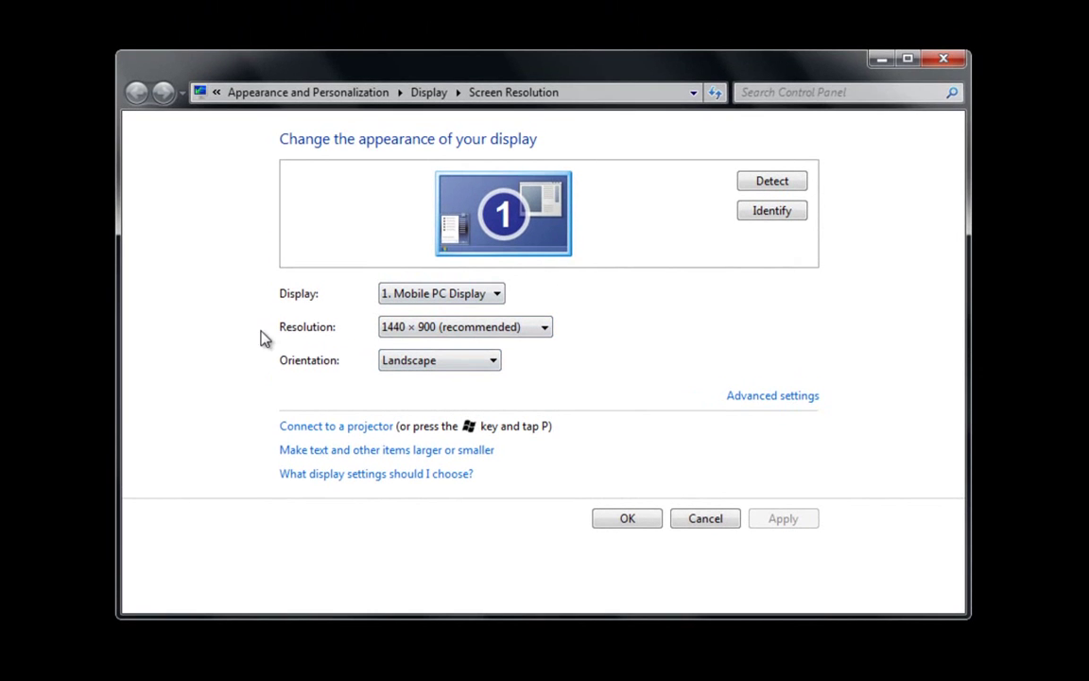
pyautogui.click(427, 335)
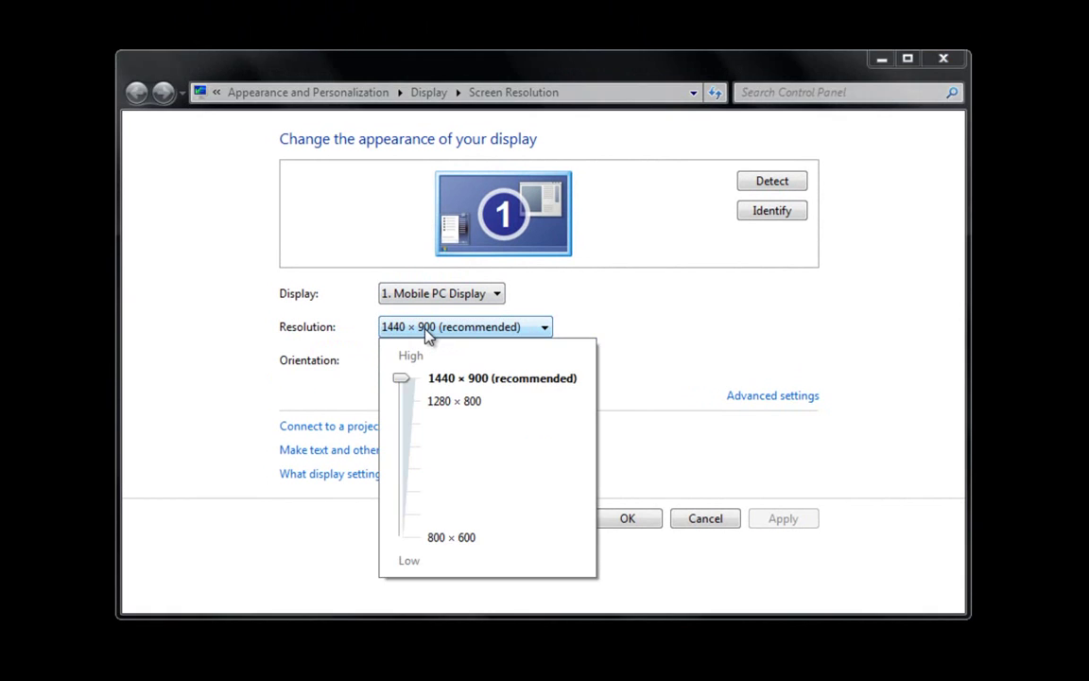
pyautogui.click(427, 335)
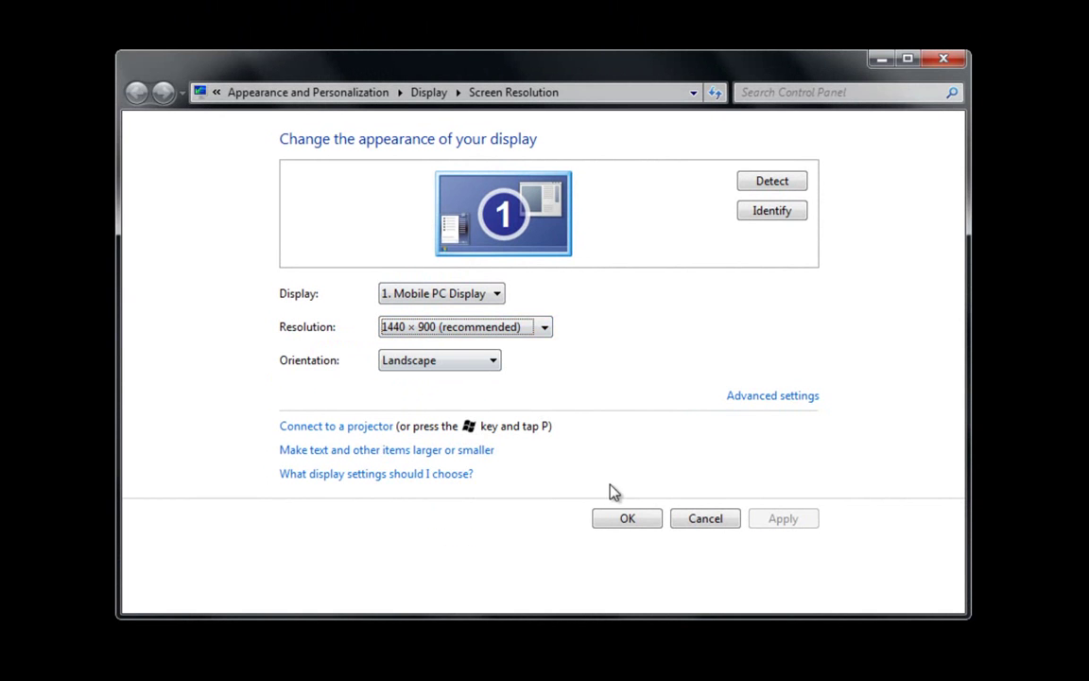
pyautogui.click(960, 61)
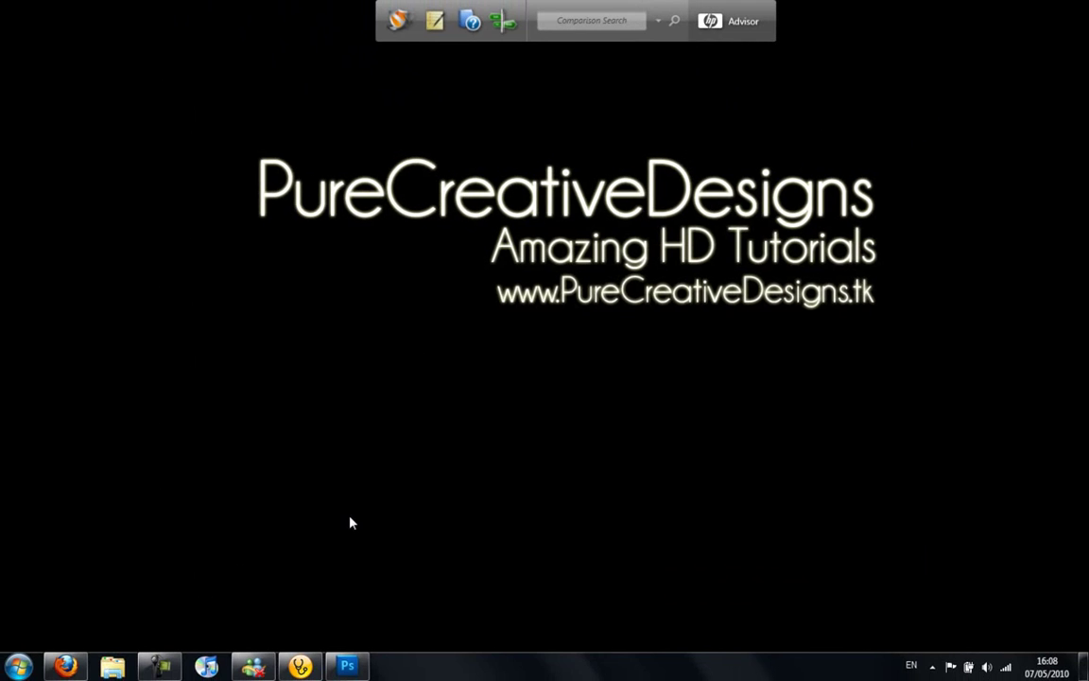
pyautogui.rightClick(458, 401)
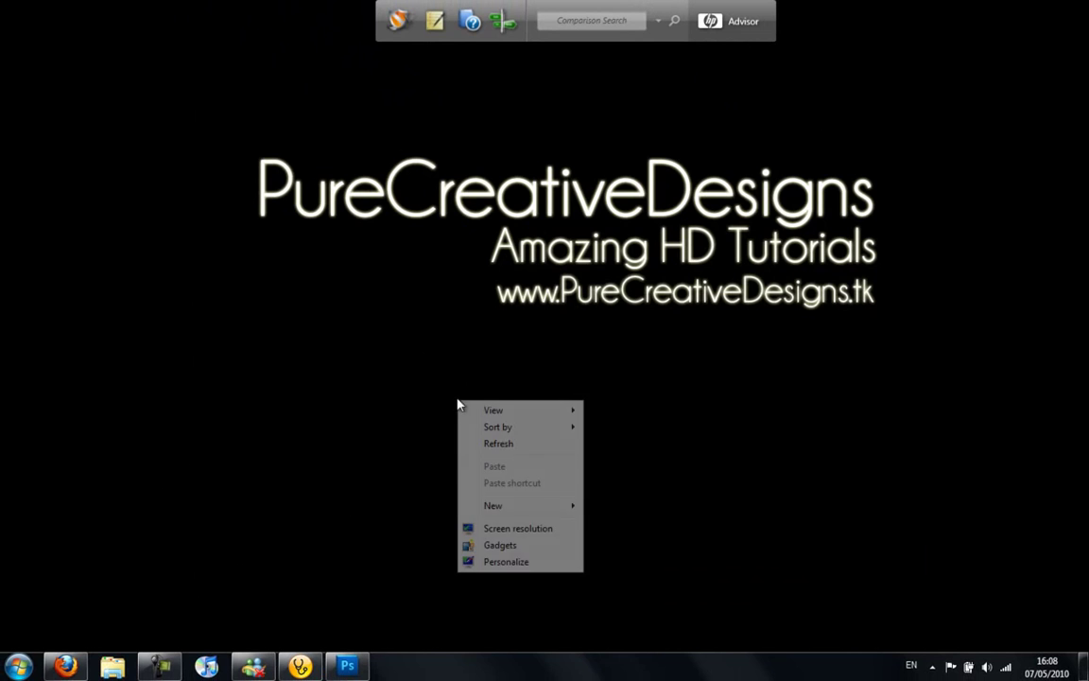
pyautogui.click(519, 533)
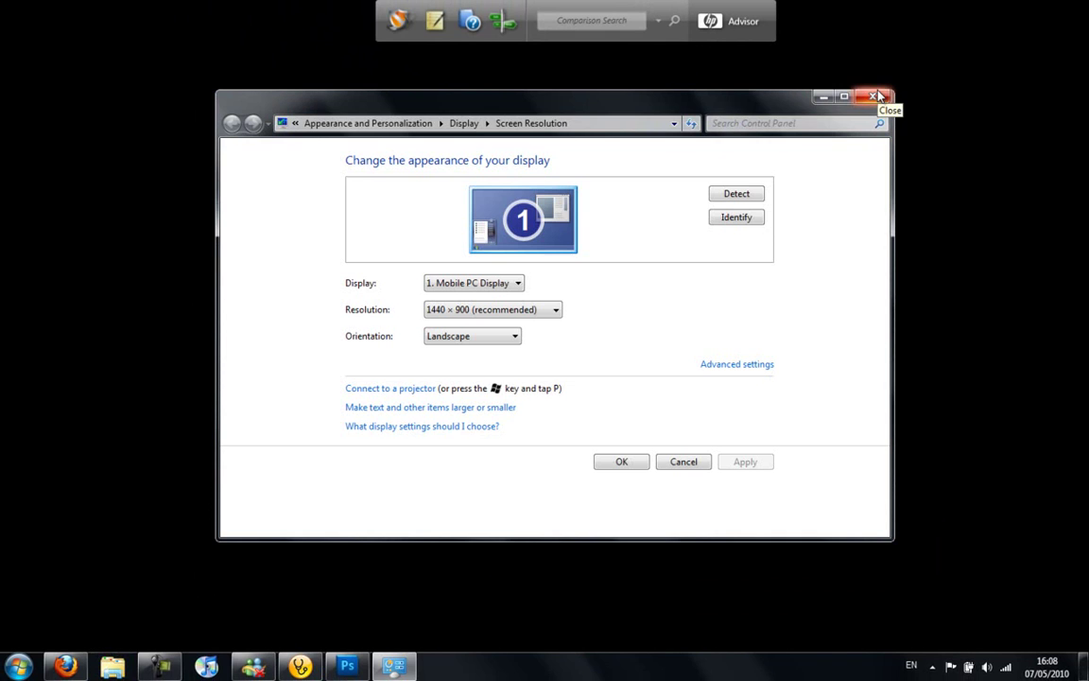
pyautogui.click(877, 95)
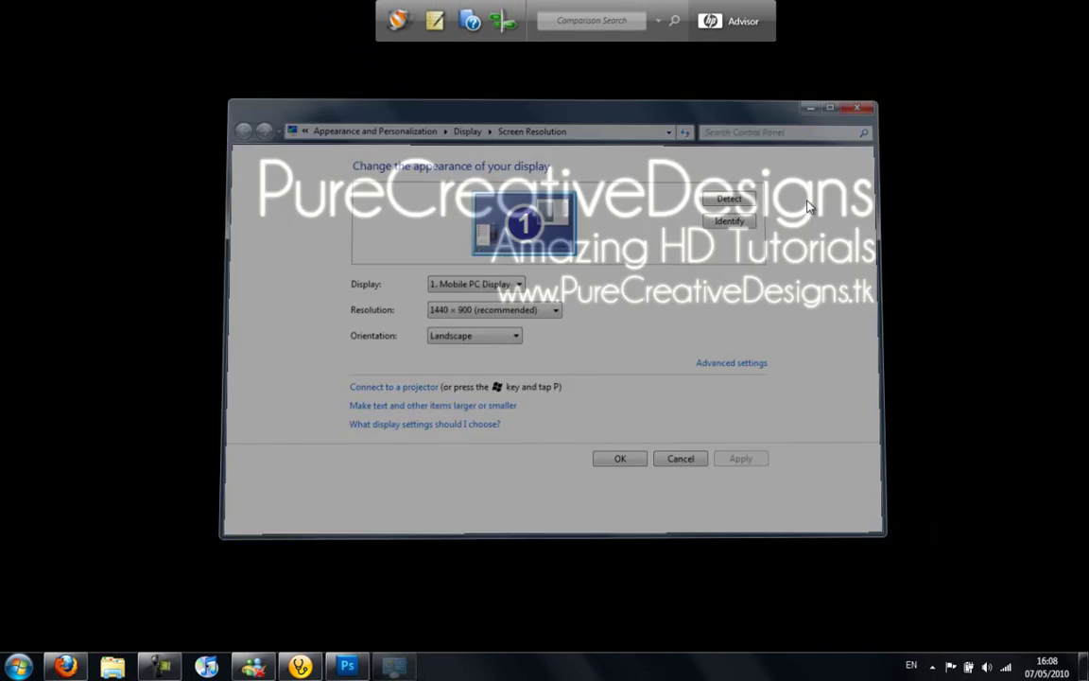
# - Back in Photoshop, create a new 1440 × 900 pixel document
pyautogui.click(347, 666)
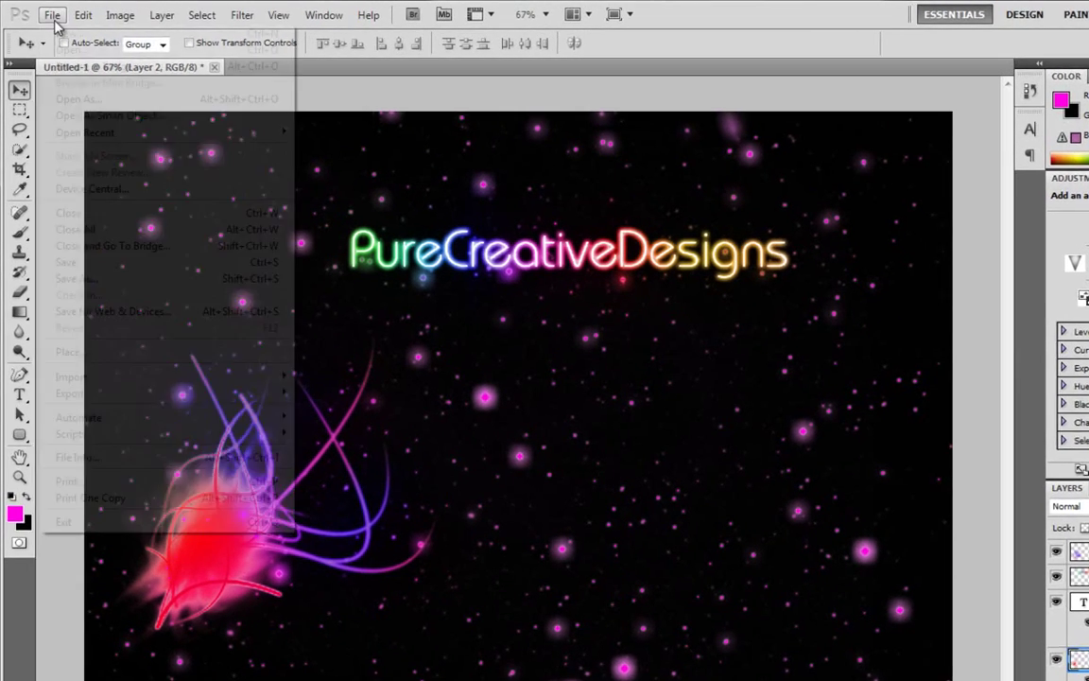
pyautogui.click(44, 13)
pyautogui.click(85, 30)
pyautogui.moveTo(479, 236); pyautogui.dragTo(461, 243)
pyautogui.write('440')
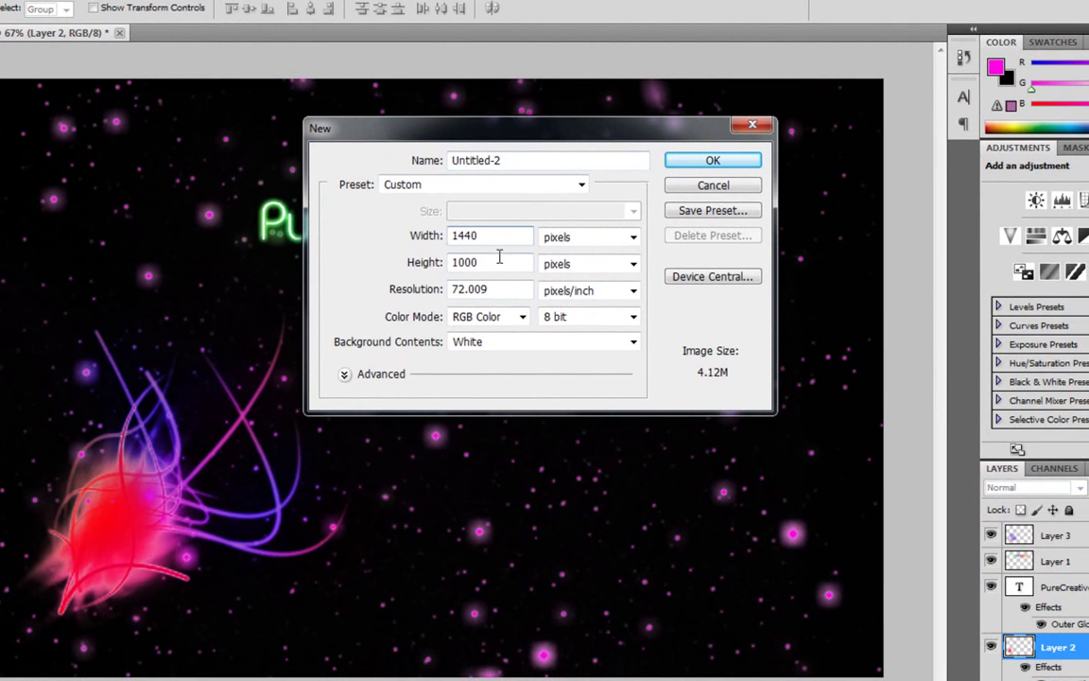
pyautogui.moveTo(499, 257); pyautogui.dragTo(326, 289)
pyautogui.press('BackSpace')
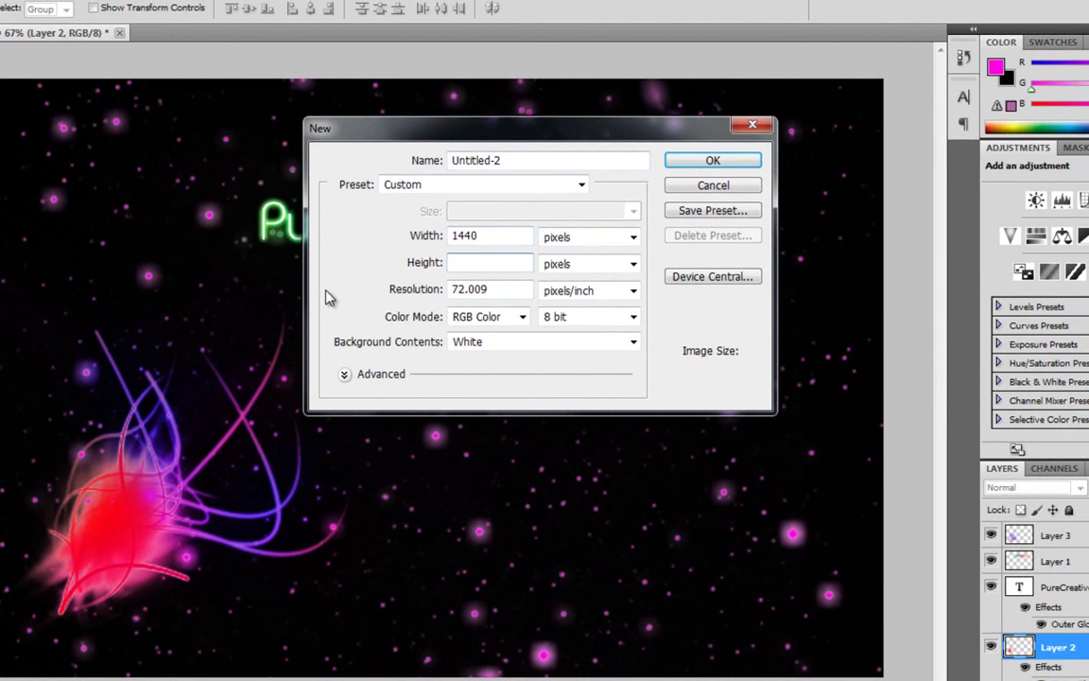
pyautogui.write('900')
pyautogui.press('Return')
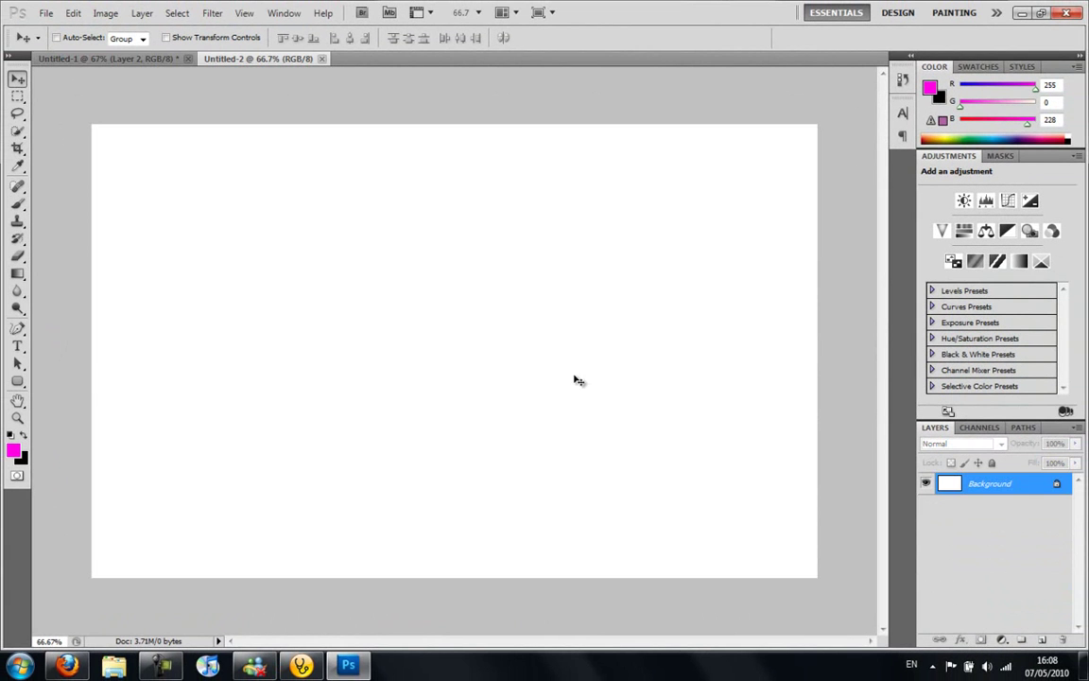
# - Unlock the Background into Layer 0 and fill it solid black
pyautogui.moveTo(1059, 485); pyautogui.dragTo(1061, 640)
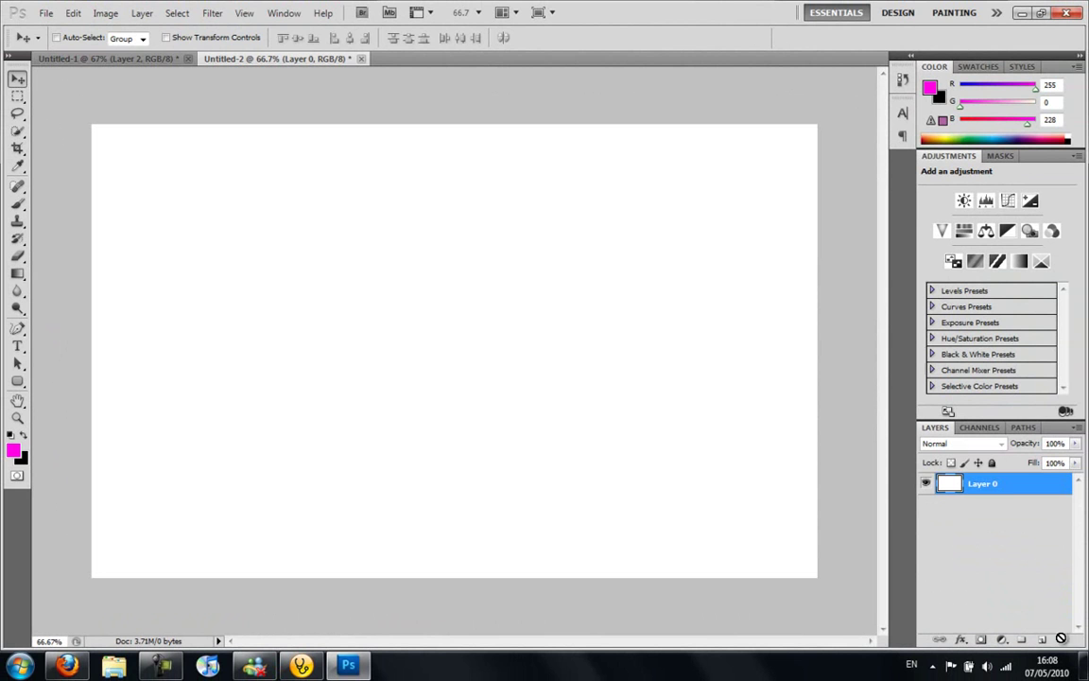
pyautogui.click(19, 452)
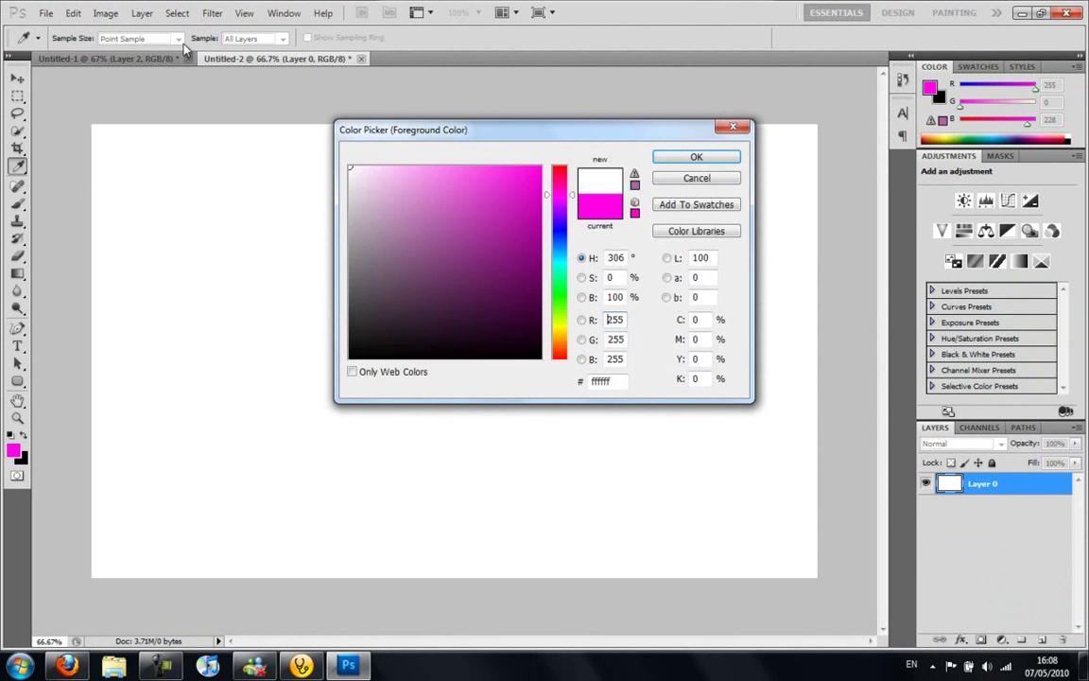
pyautogui.hotkey('ctrl', 'BackSpace')
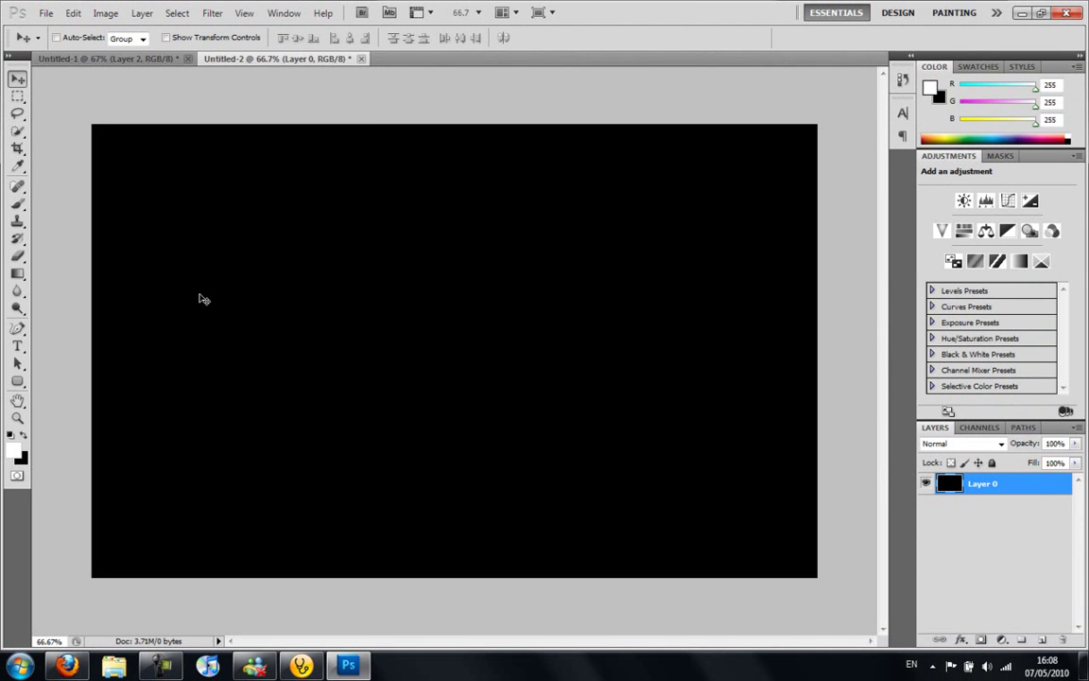
# - Type 'PureCreativeDesigns' in white Brie Light 88.37 pt and position it near the canvas top
pyautogui.click(18, 347)
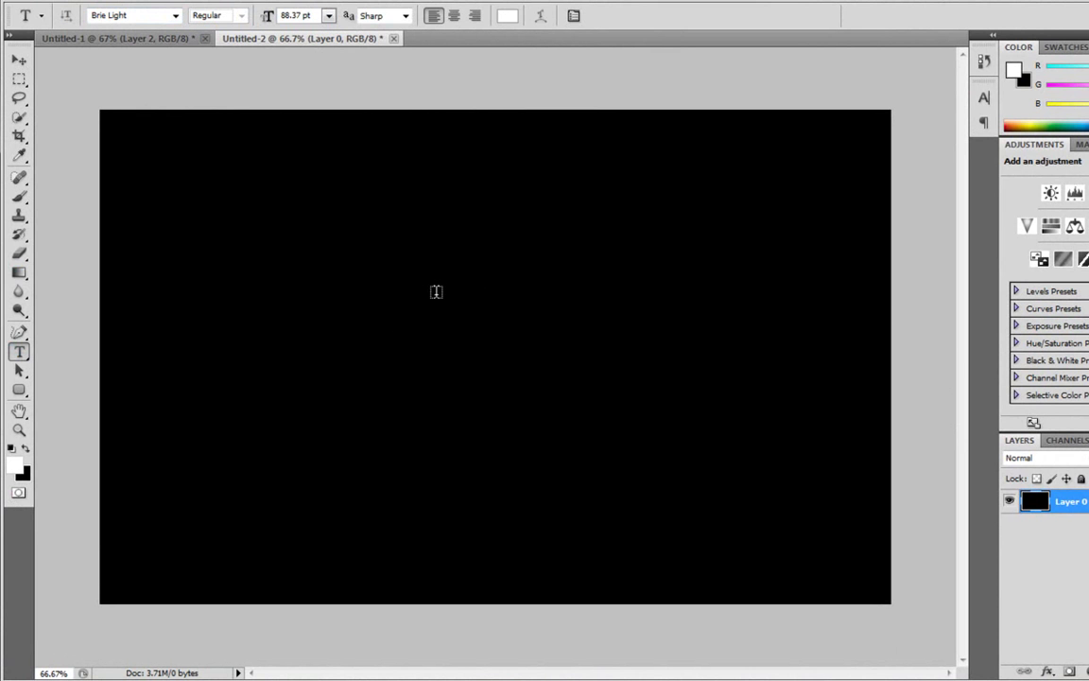
pyautogui.click(440, 275)
pyautogui.write('Pure')
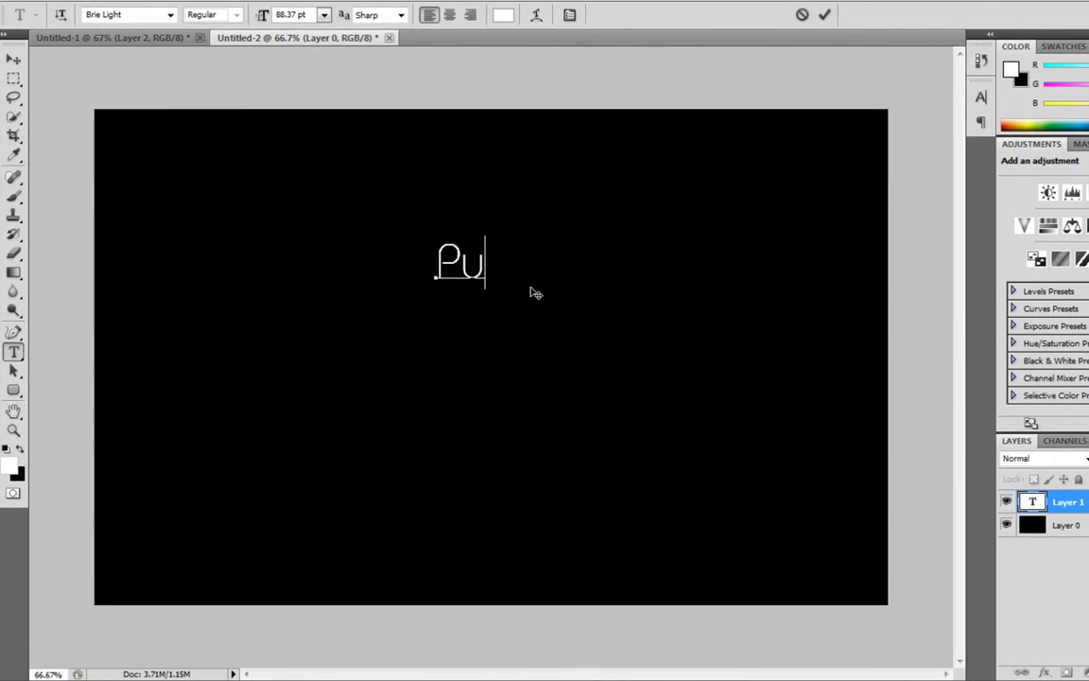
pyautogui.write('Crea')
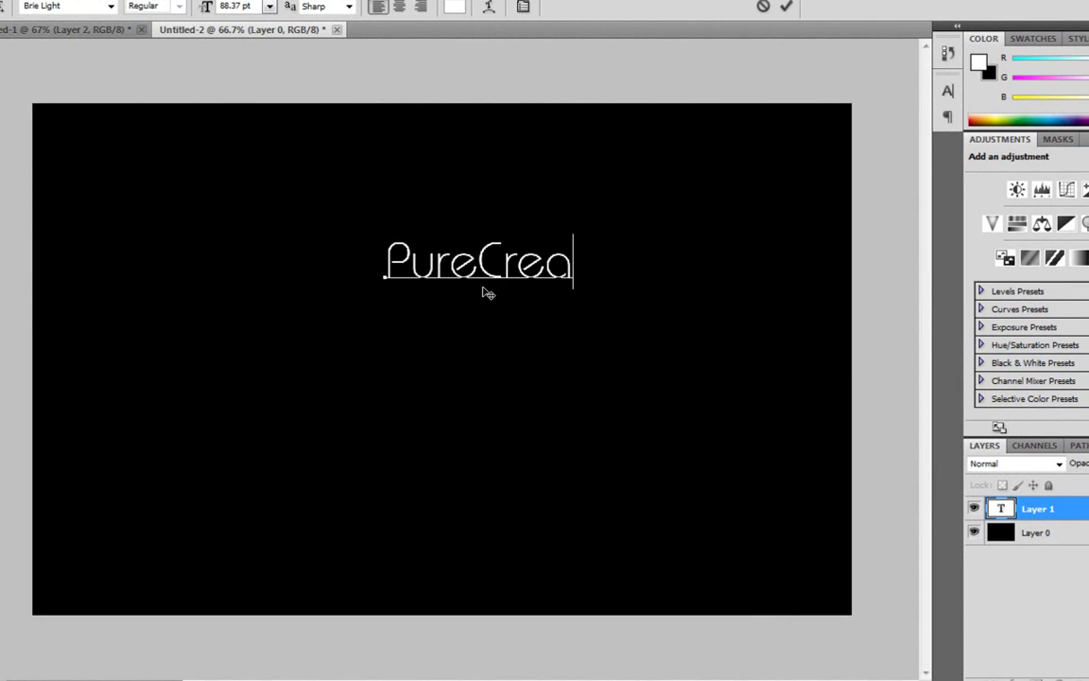
pyautogui.write('tive ')
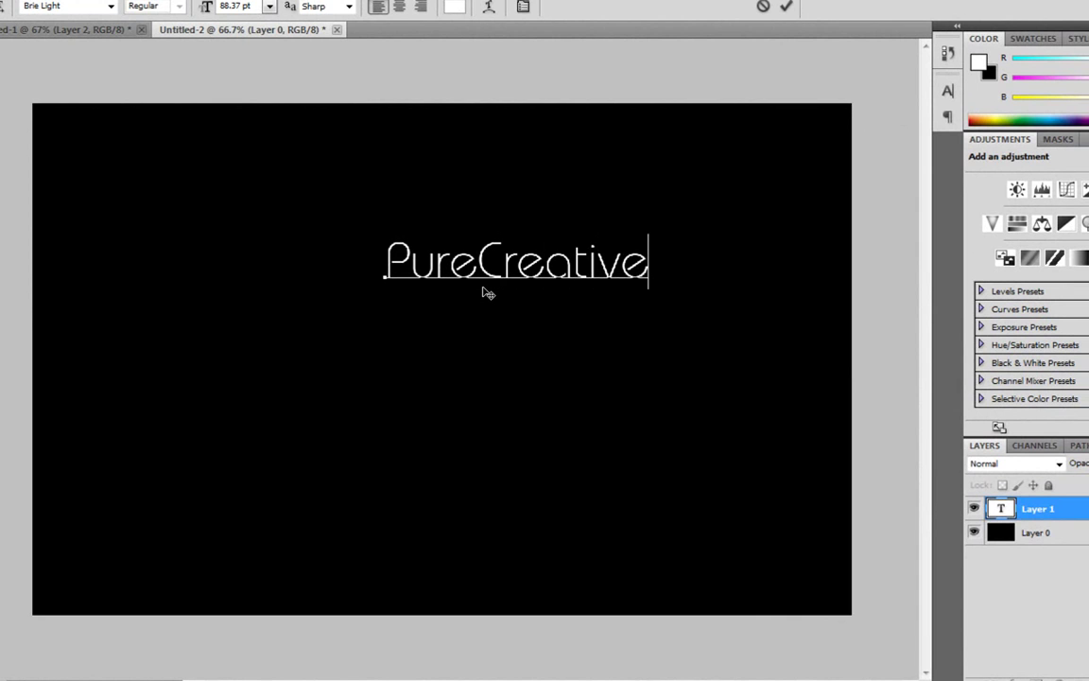
pyautogui.write('Designs')
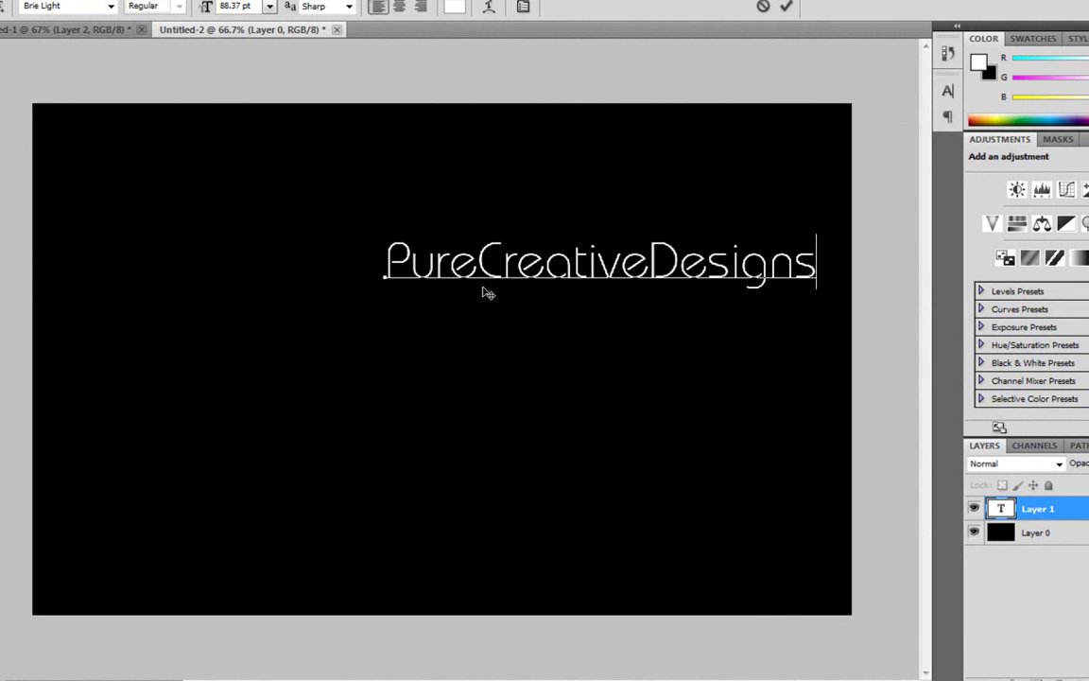
pyautogui.moveTo(516, 303); pyautogui.dragTo(462, 304)
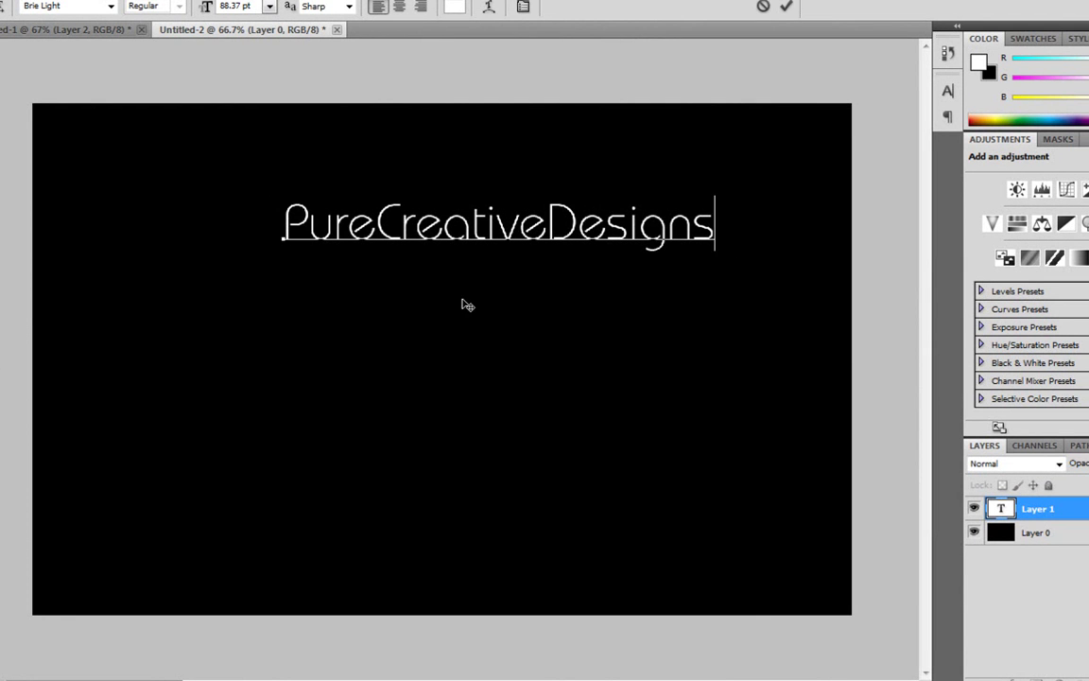
pyautogui.click(3, 65)
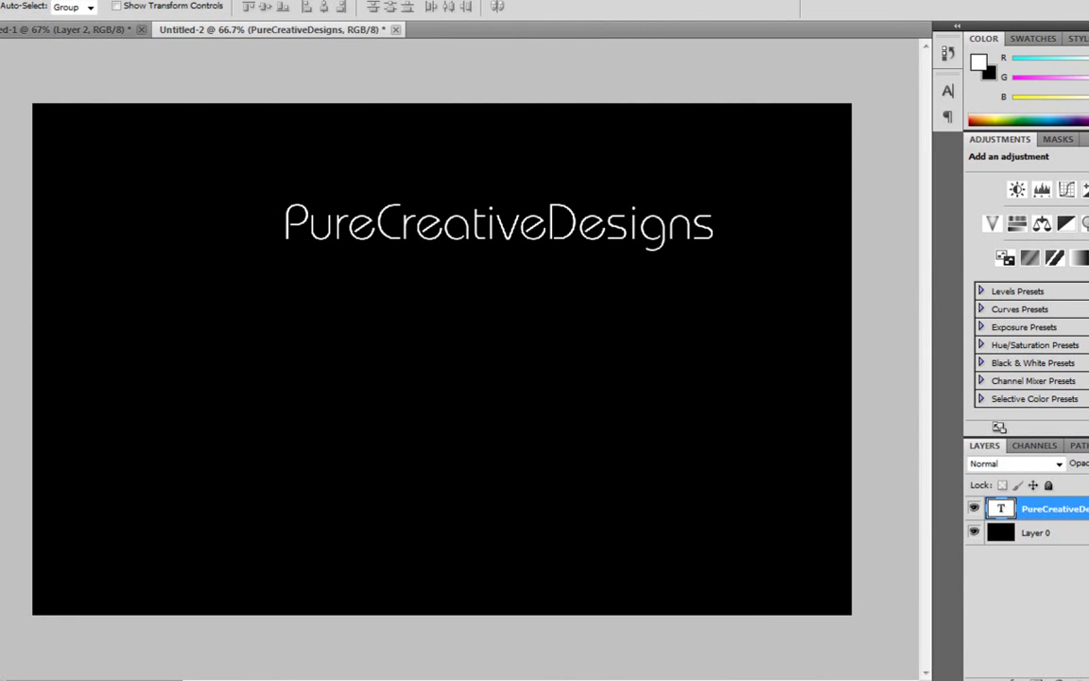
pyautogui.press('Right')
pyautogui.press('Right')
pyautogui.press('Right')
pyautogui.press('Right')
pyautogui.press('Right')
pyautogui.press('Right')
pyautogui.press('Right')
pyautogui.press('Down')
pyautogui.press('Down')
pyautogui.press('Down')
pyautogui.press('Down')
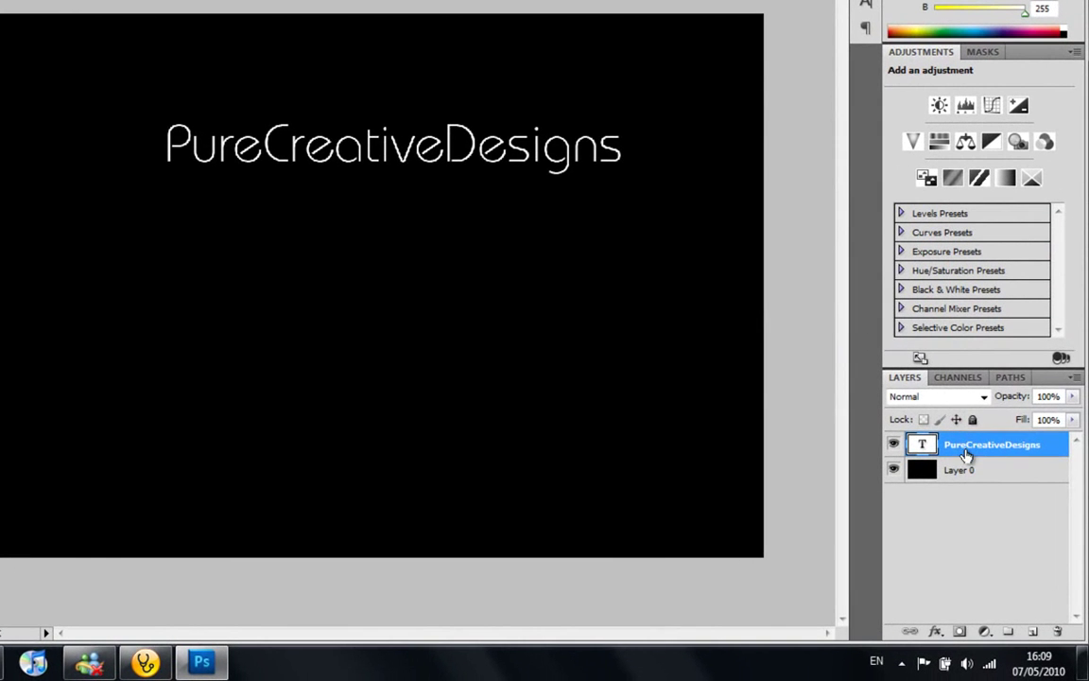
# - Apply an Outer Glow layer style to the PureCreativeDesigns text layer
pyautogui.click(935, 633)
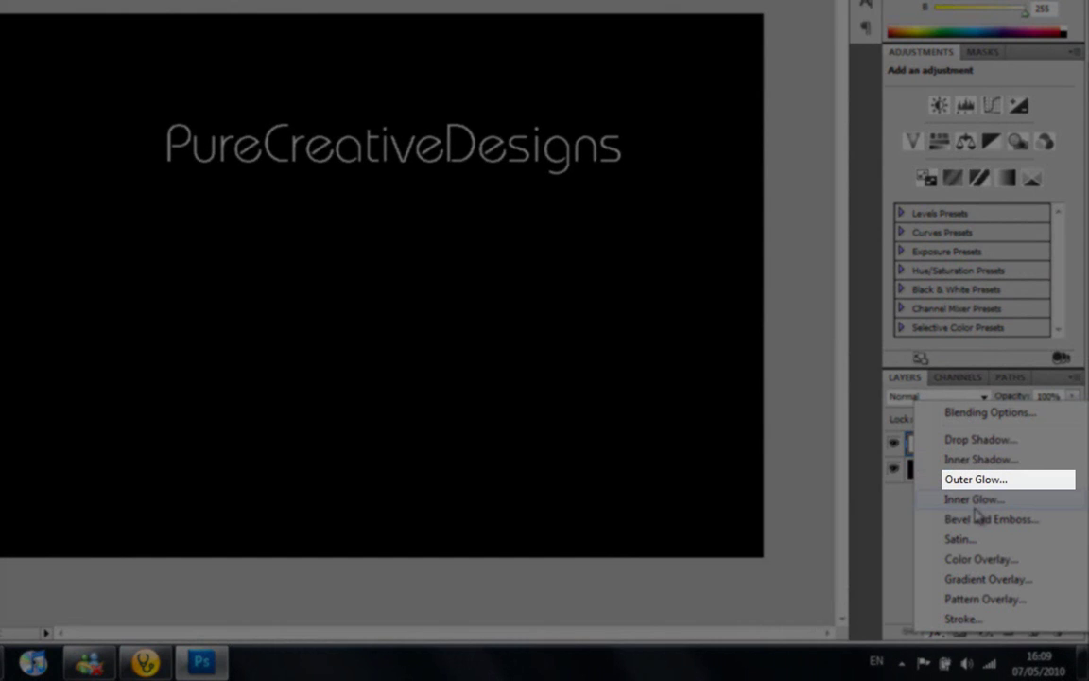
pyautogui.click(975, 480)
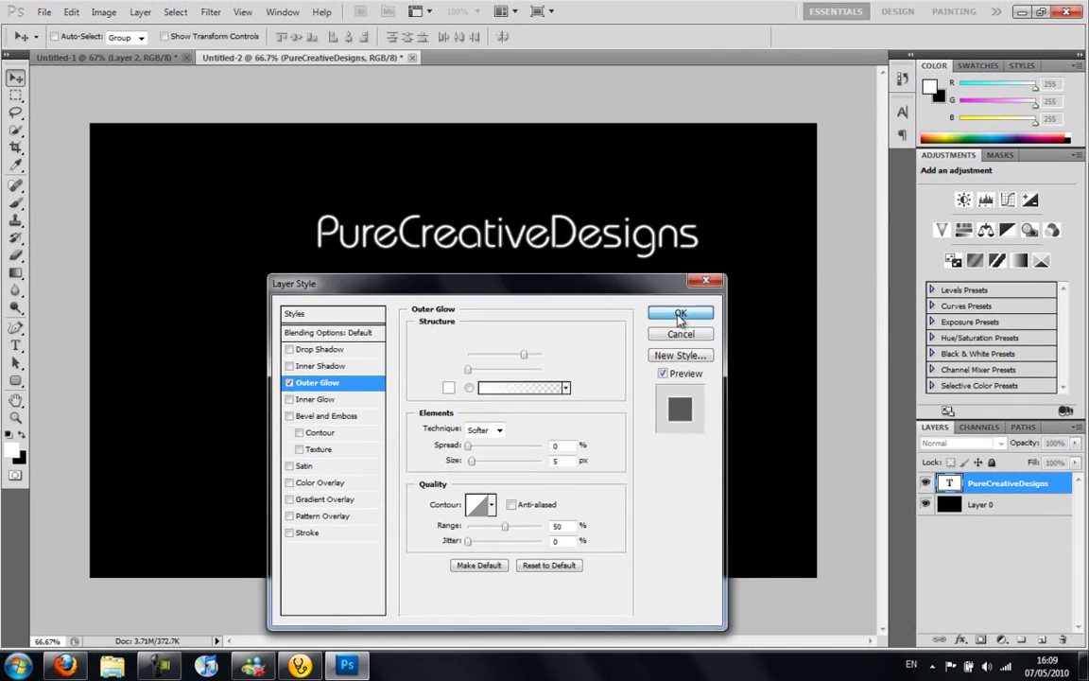
pyautogui.click(601, 240)
# - Set the view zoom to 100% and scroll across the canvas
pyautogui.click(478, 12)
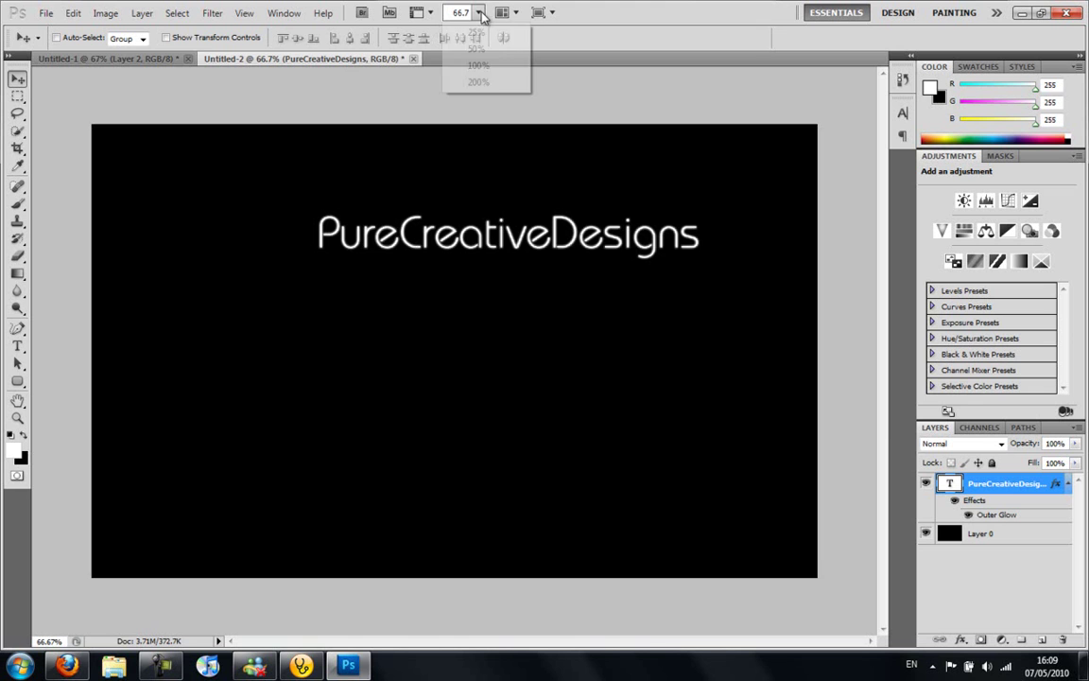
pyautogui.click(481, 65)
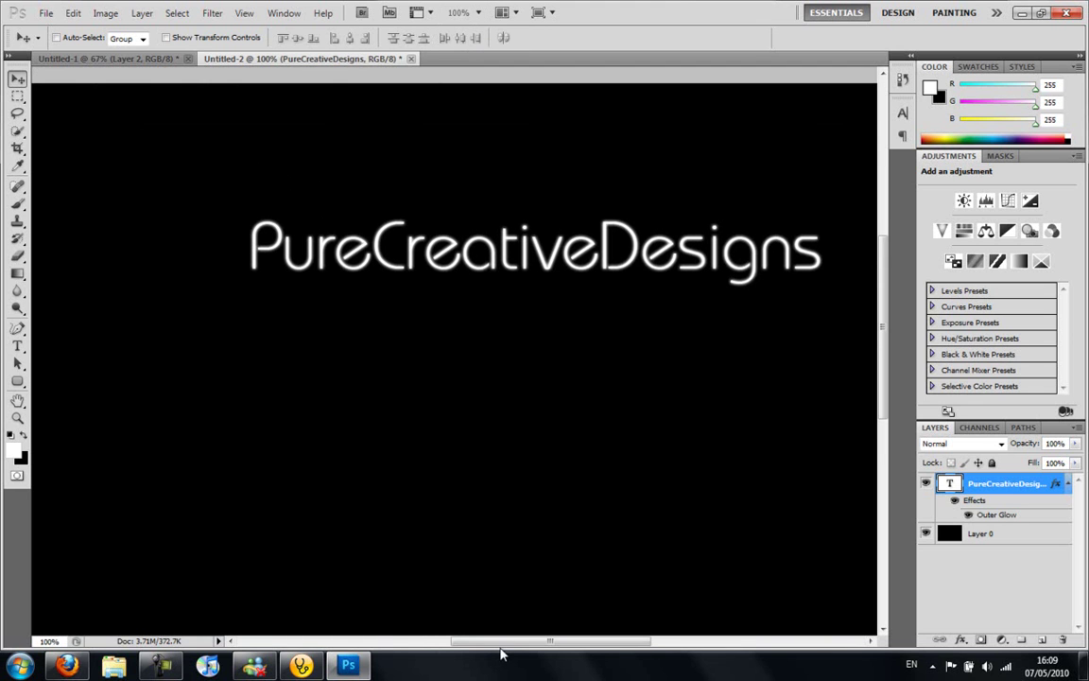
pyautogui.moveTo(519, 649); pyautogui.dragTo(588, 647)
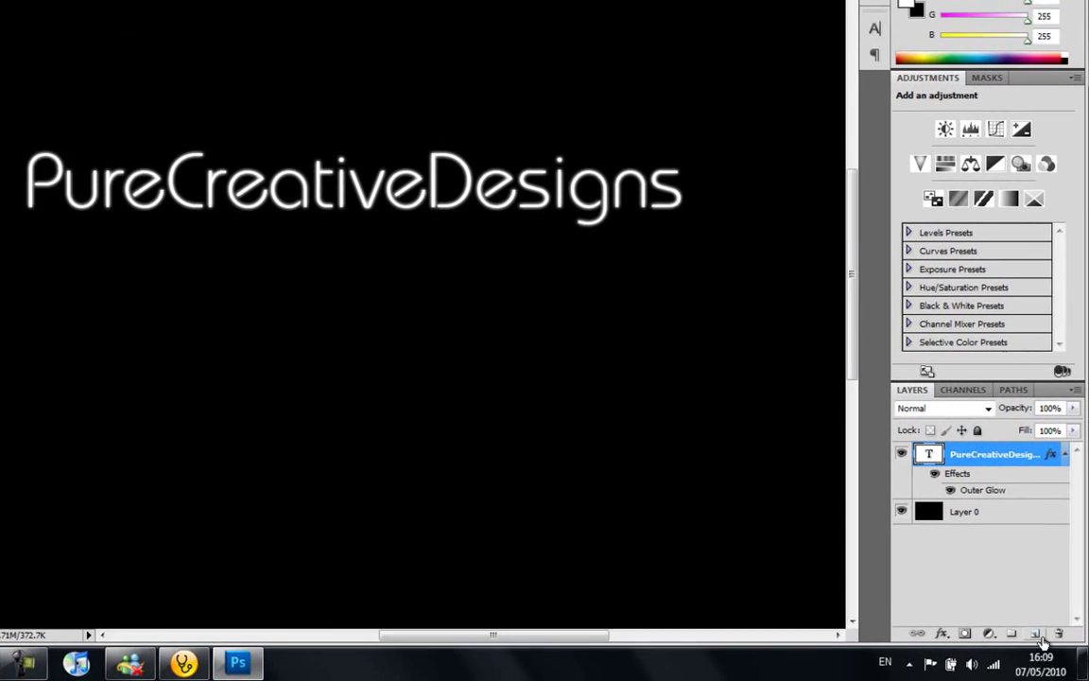
# - Add empty Layer 1, load the Basic Brushes set and choose the 60 px soft round brush
pyautogui.click(1031, 630)
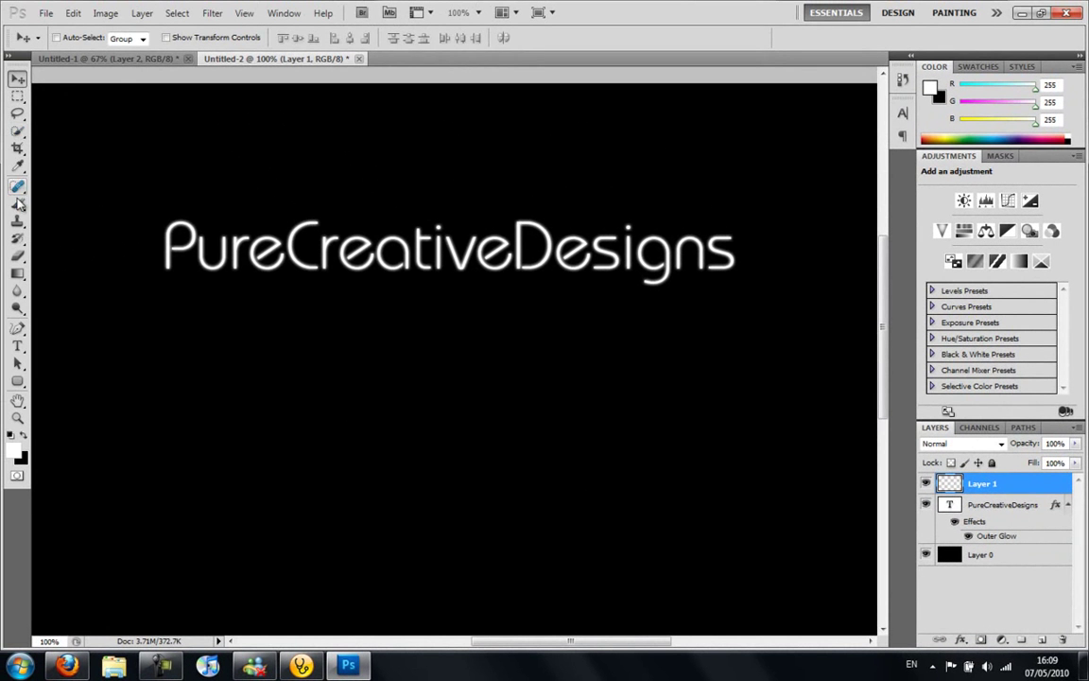
pyautogui.click(17, 201)
pyautogui.click(78, 39)
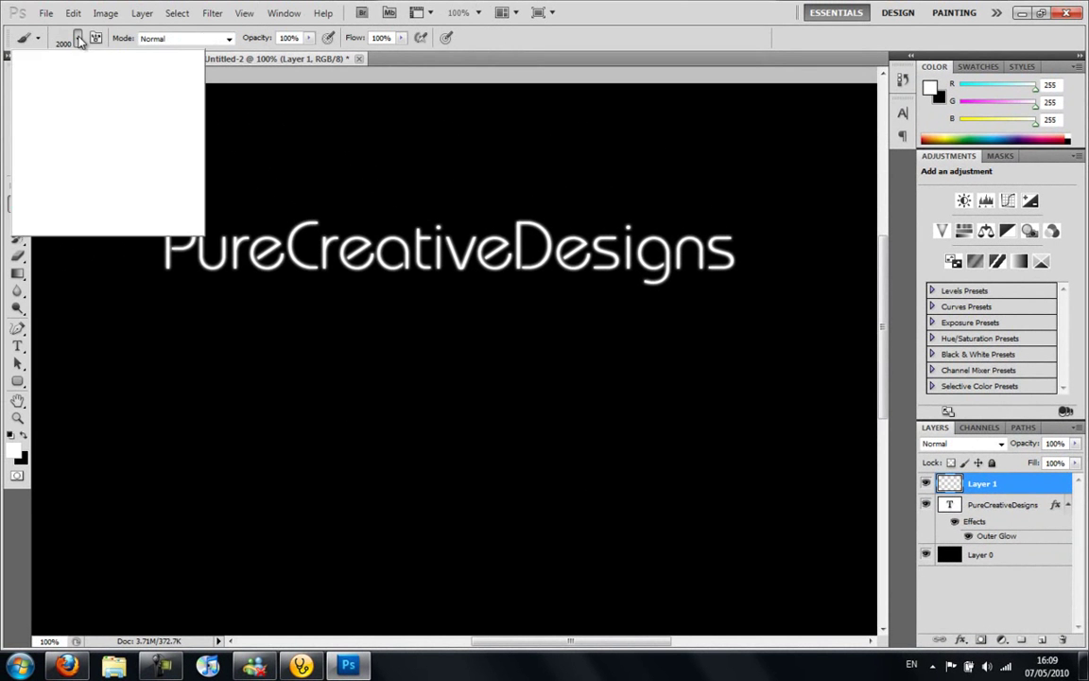
pyautogui.click(190, 64)
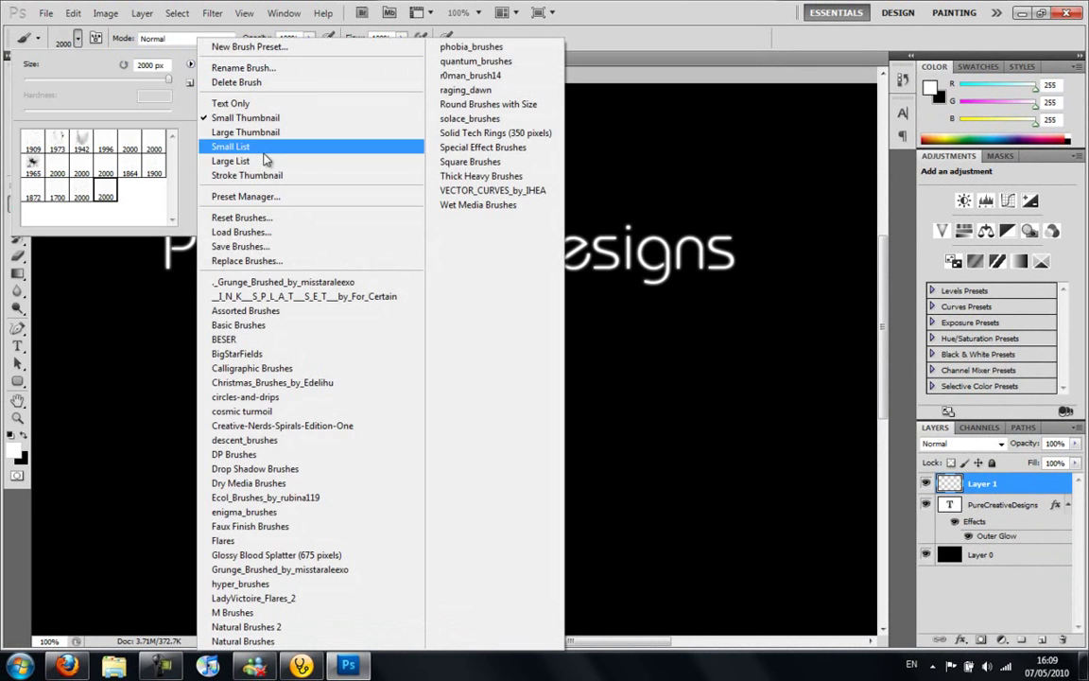
pyautogui.click(239, 325)
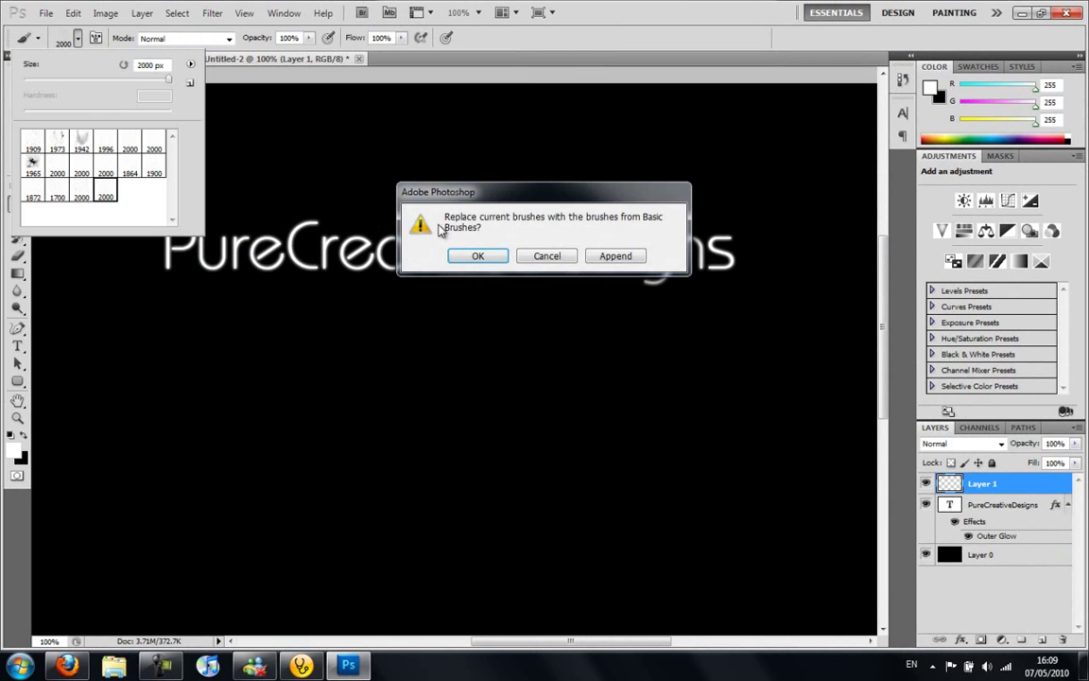
pyautogui.click(488, 254)
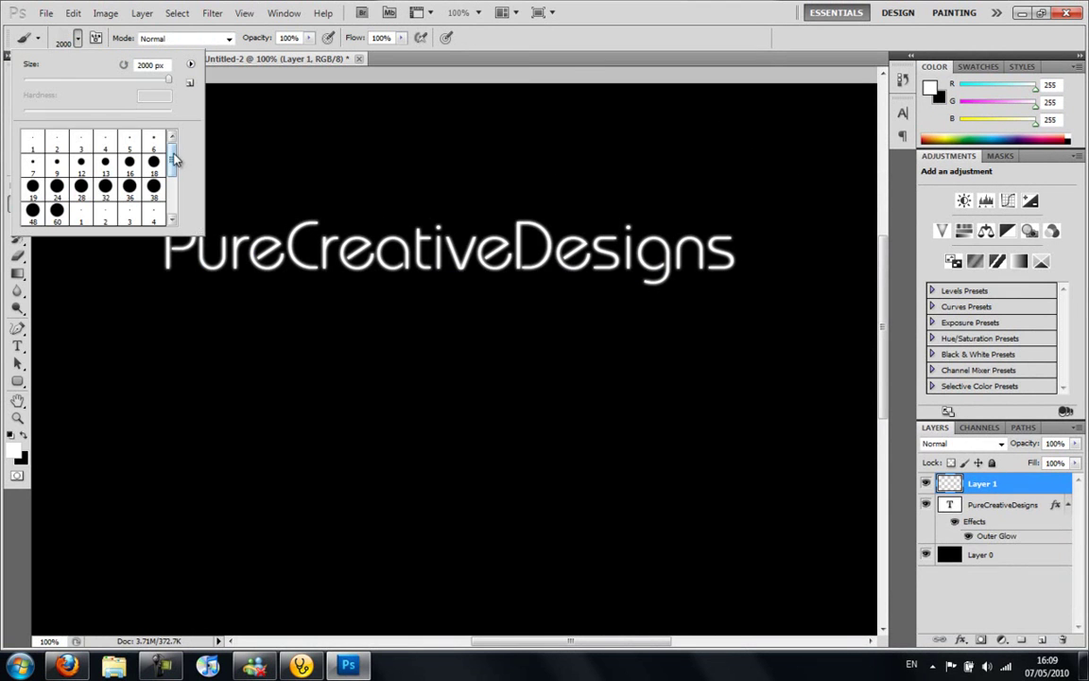
pyautogui.moveTo(172, 159); pyautogui.dragTo(172, 193)
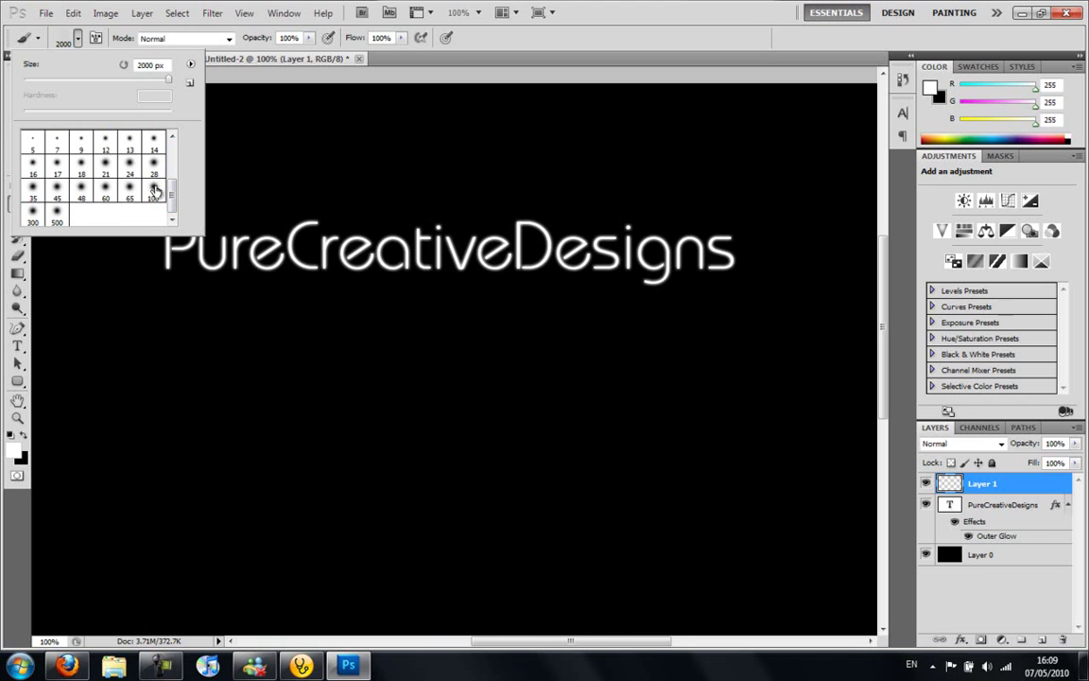
pyautogui.click(106, 191)
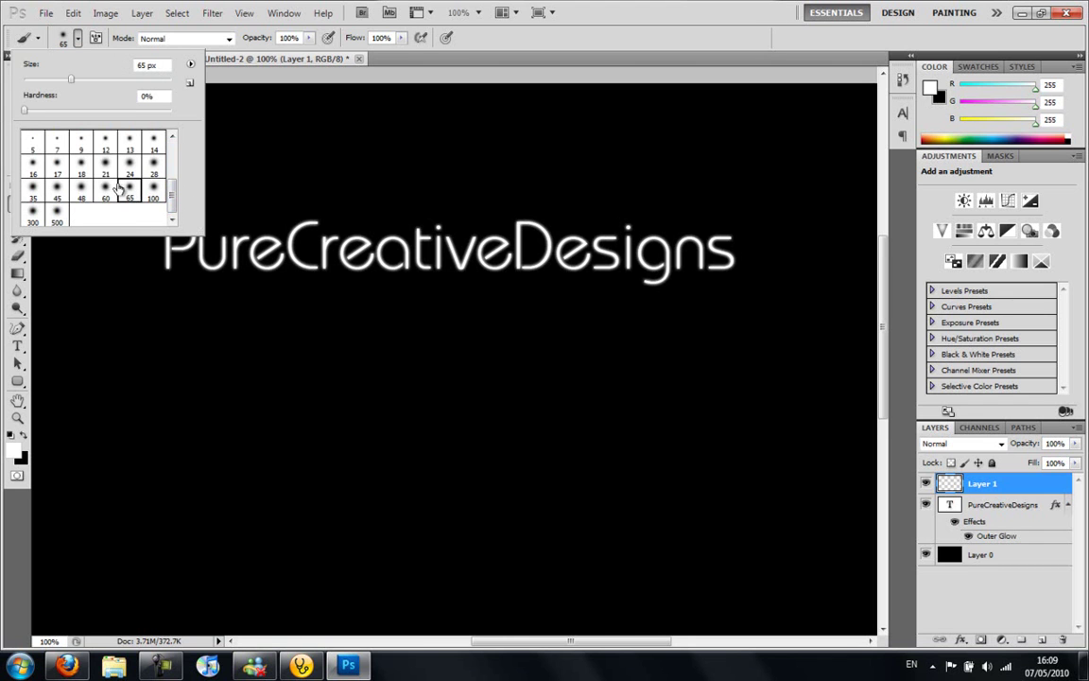
# - Paint a bright green blob over the P, then a cyan (00f0ff) stroke beside it
pyautogui.click(15, 452)
pyautogui.moveTo(555, 320); pyautogui.dragTo(558, 296)
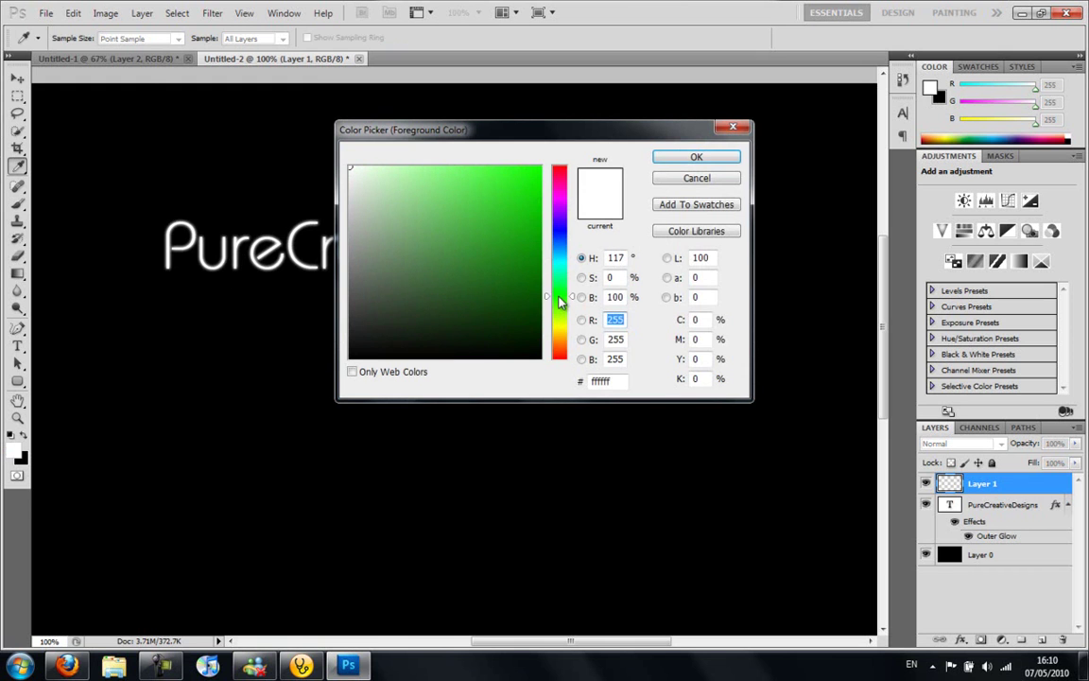
pyautogui.click(540, 169)
pyautogui.click(697, 157)
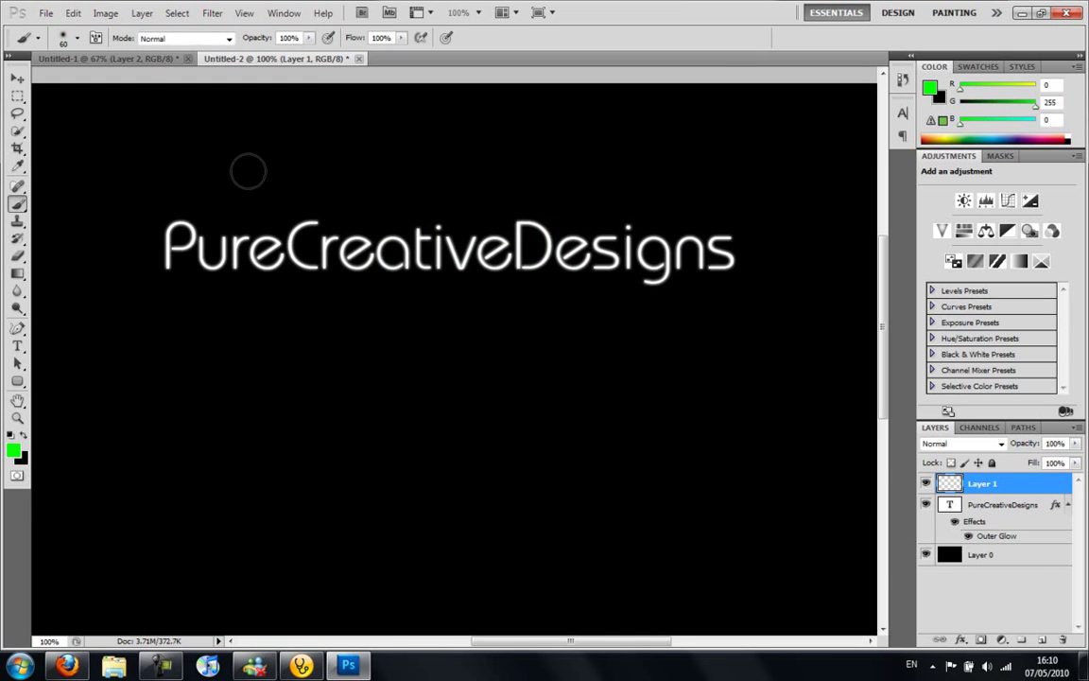
pyautogui.moveTo(162, 210)
pyautogui.mouseDown()
pyautogui.moveTo(175, 255)
pyautogui.moveTo(204, 229)
pyautogui.moveTo(239, 246)
pyautogui.moveTo(219, 223)
pyautogui.mouseUp()
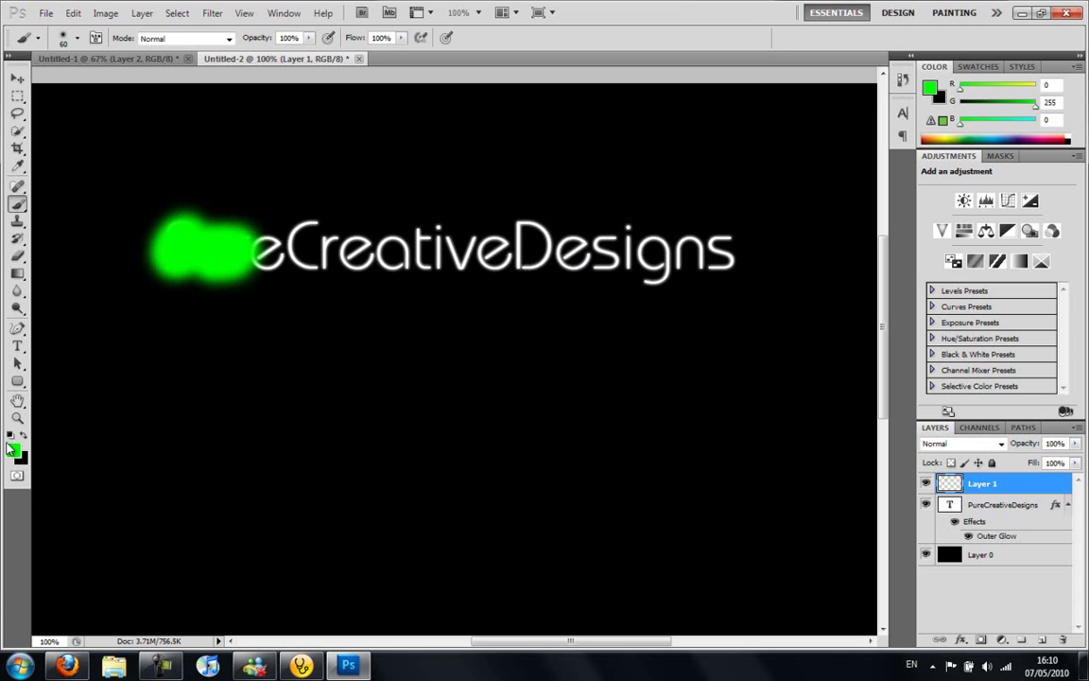
pyautogui.click(13, 450)
pyautogui.click(559, 265)
pyautogui.moveTo(559, 272); pyautogui.dragTo(559, 259)
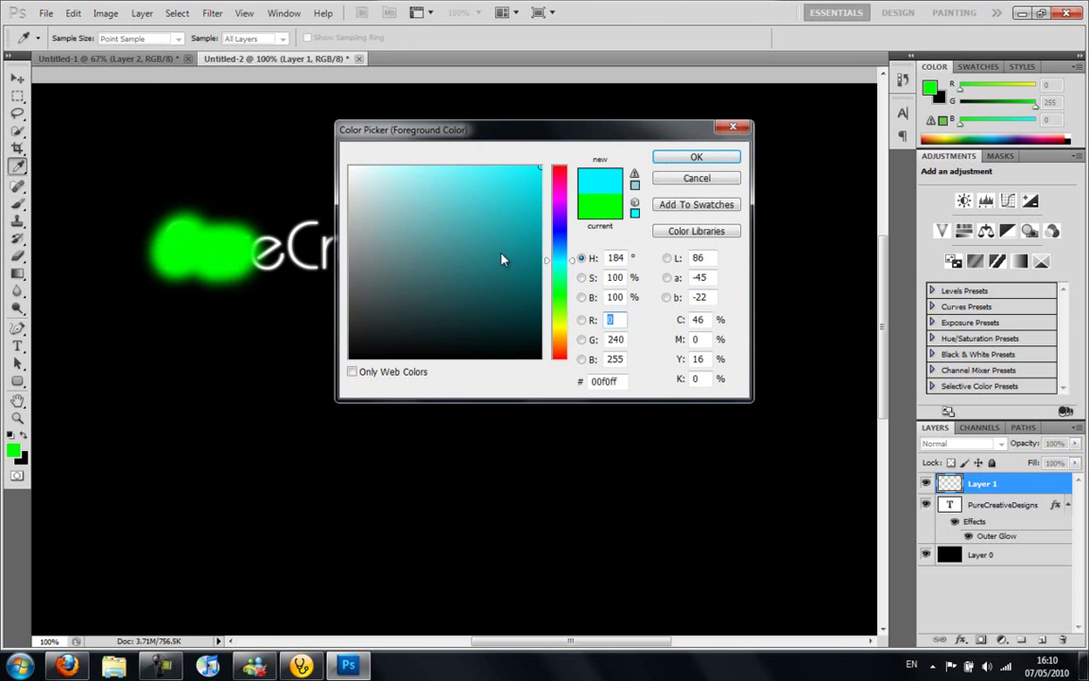
pyautogui.click(691, 157)
pyautogui.moveTo(241, 224)
pyautogui.mouseDown()
pyautogui.moveTo(312, 224)
pyautogui.moveTo(260, 236)
pyautogui.moveTo(284, 241)
pyautogui.moveTo(279, 208)
pyautogui.moveTo(331, 251)
pyautogui.mouseUp()
# - Paint a blue stroke across the middle letters, then a purple stroke after it
pyautogui.click(12, 453)
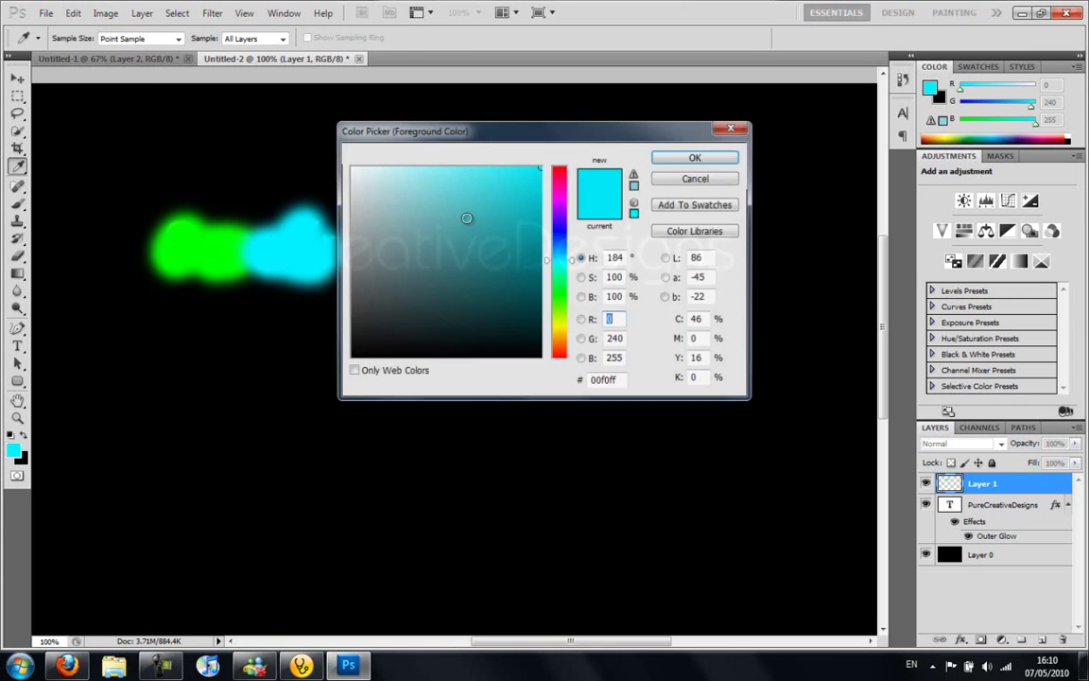
pyautogui.moveTo(558, 247); pyautogui.dragTo(558, 230)
pyautogui.click(696, 157)
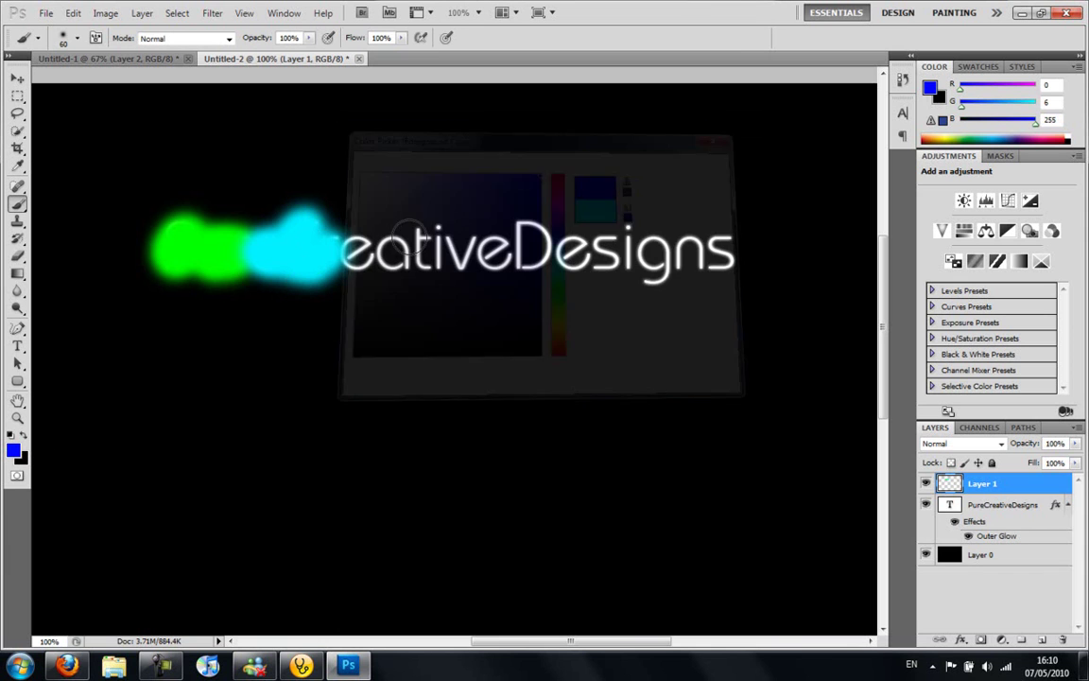
pyautogui.moveTo(333, 252)
pyautogui.mouseDown()
pyautogui.moveTo(399, 253)
pyautogui.moveTo(438, 250)
pyautogui.mouseUp()
pyautogui.click(14, 450)
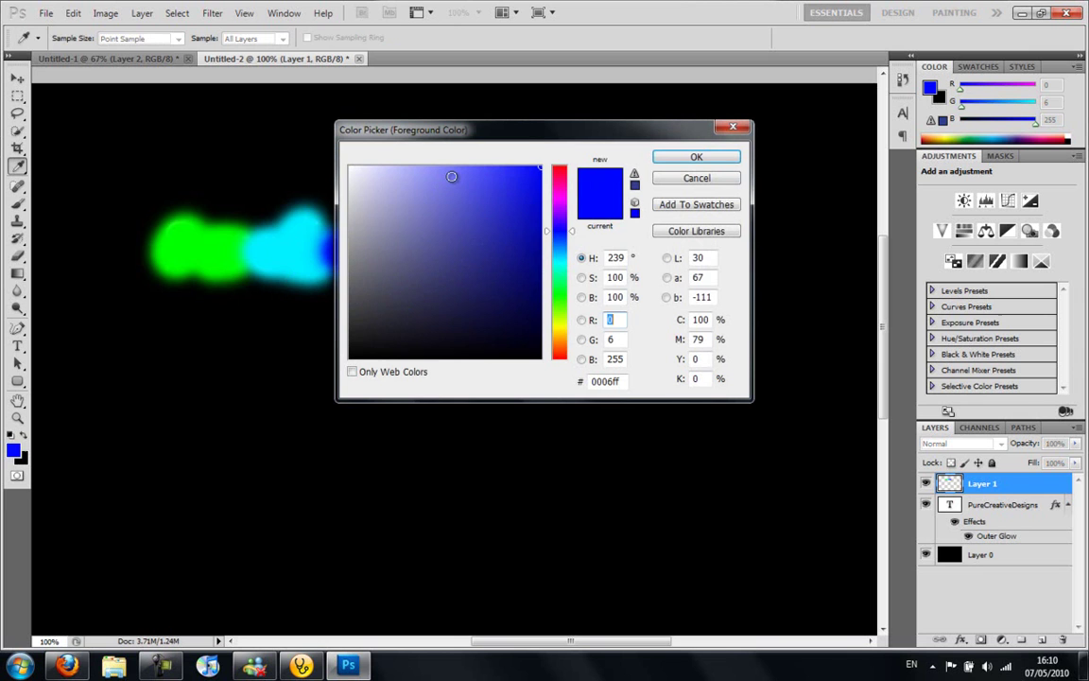
pyautogui.moveTo(565, 230); pyautogui.dragTo(564, 215)
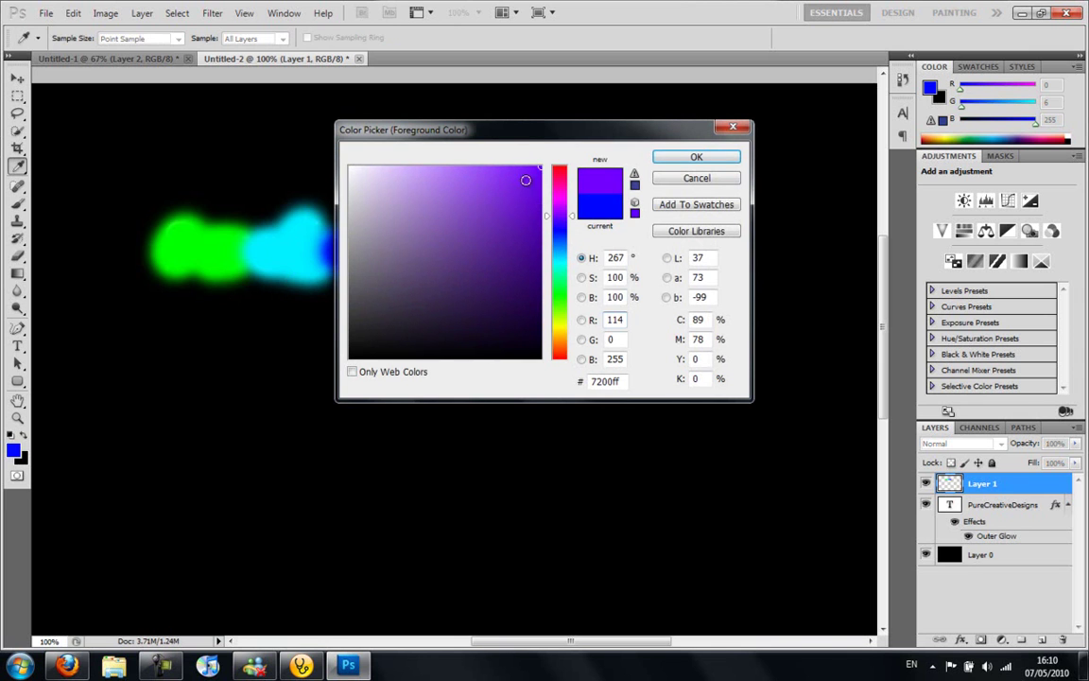
pyautogui.click(679, 157)
pyautogui.moveTo(409, 227)
pyautogui.mouseDown()
pyautogui.moveTo(464, 251)
pyautogui.moveTo(494, 248)
pyautogui.mouseUp()
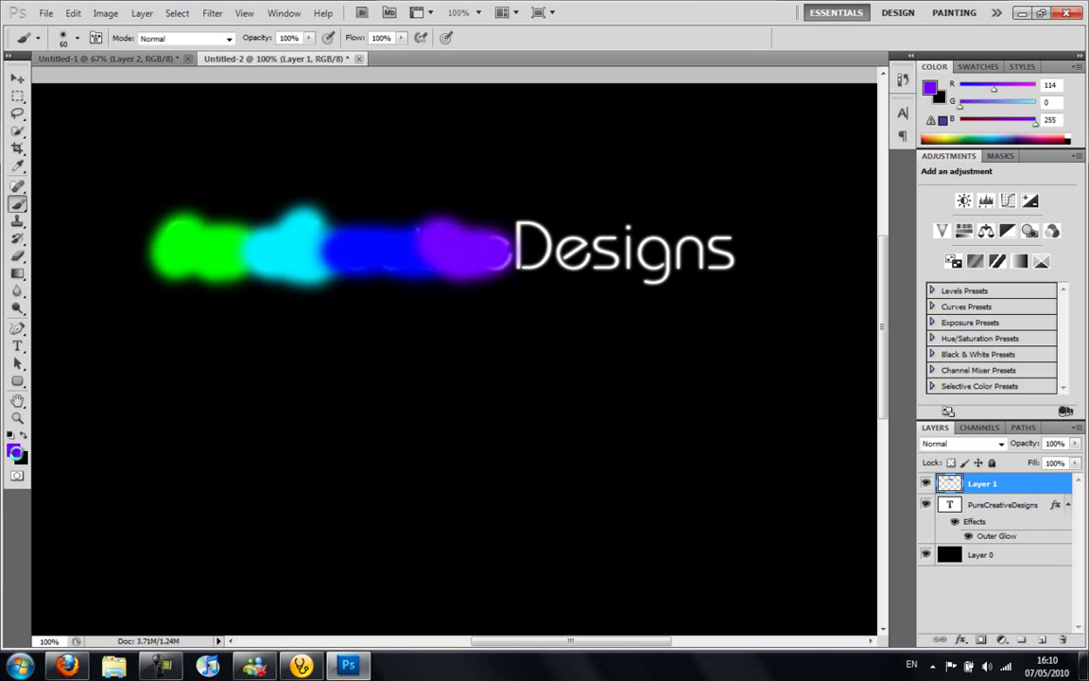
# - Paint a magenta stroke left of 'Designs', then a deep pink (df0064) stroke over 'ig'
pyautogui.click(14, 450)
pyautogui.moveTo(553, 205); pyautogui.dragTo(559, 193)
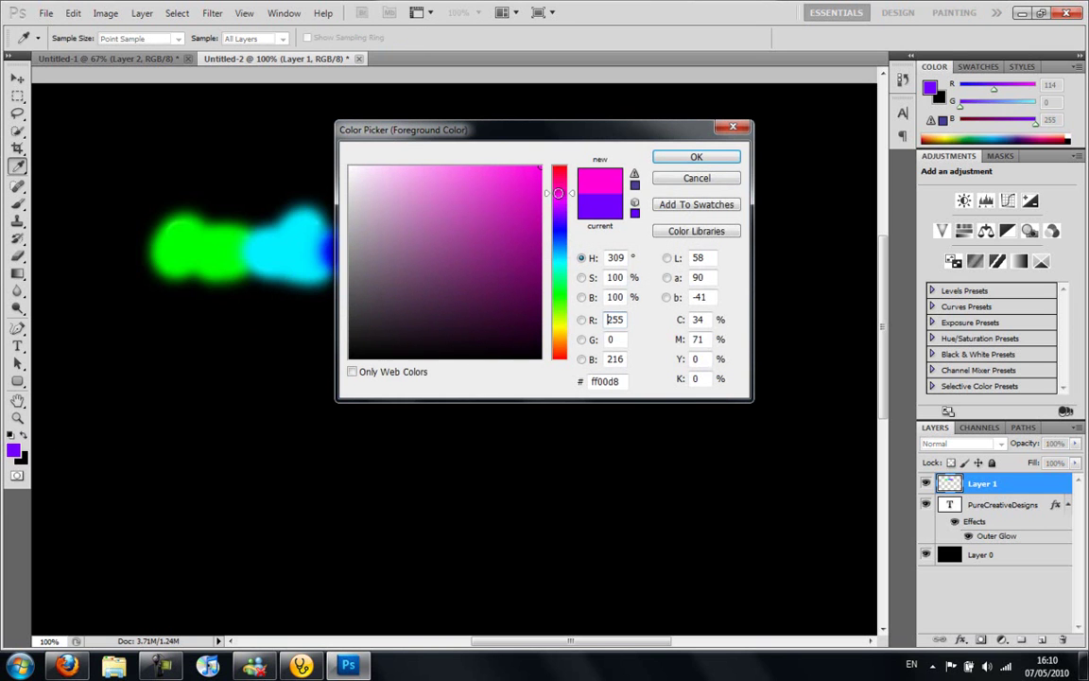
pyautogui.click(668, 157)
pyautogui.moveTo(474, 219)
pyautogui.mouseDown()
pyautogui.moveTo(506, 244)
pyautogui.moveTo(492, 227)
pyautogui.moveTo(578, 255)
pyautogui.moveTo(568, 241)
pyautogui.moveTo(622, 251)
pyautogui.mouseUp()
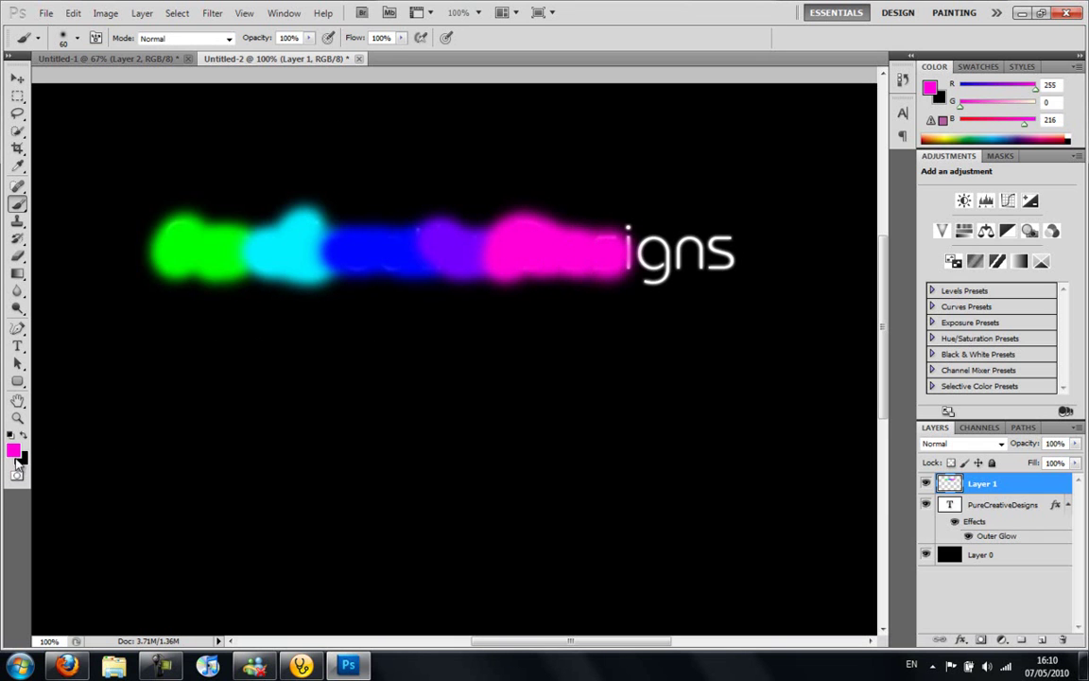
pyautogui.click(13, 452)
pyautogui.click(560, 181)
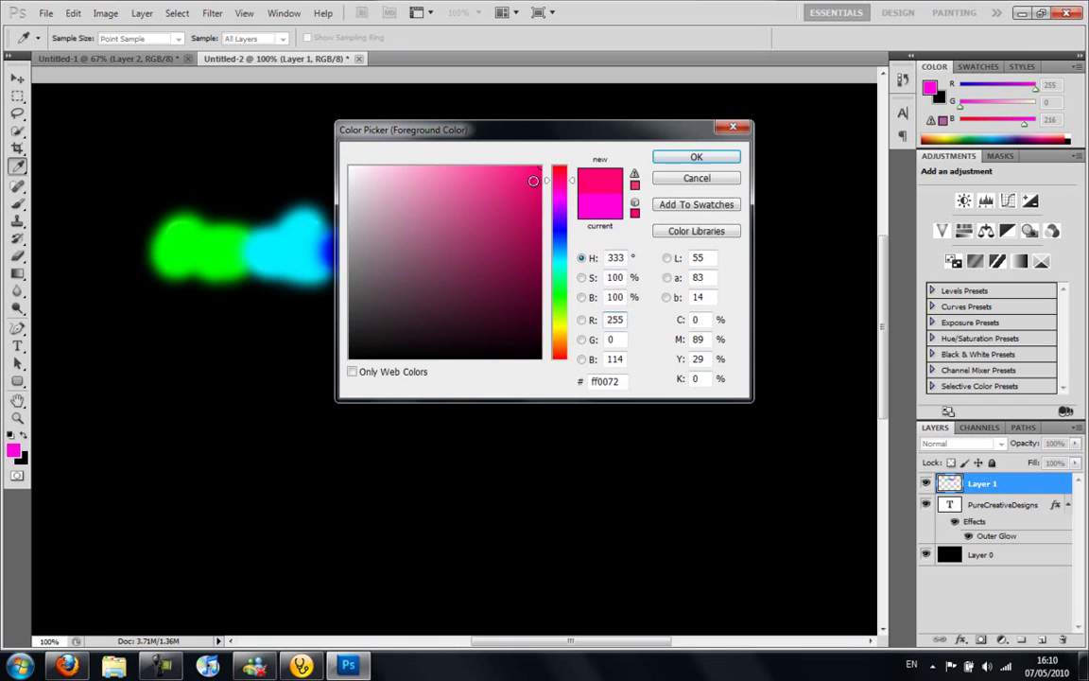
pyautogui.moveTo(534, 180)
pyautogui.mouseDown()
pyautogui.moveTo(541, 216)
pyautogui.moveTo(541, 191)
pyautogui.mouseUp()
pyautogui.click(698, 159)
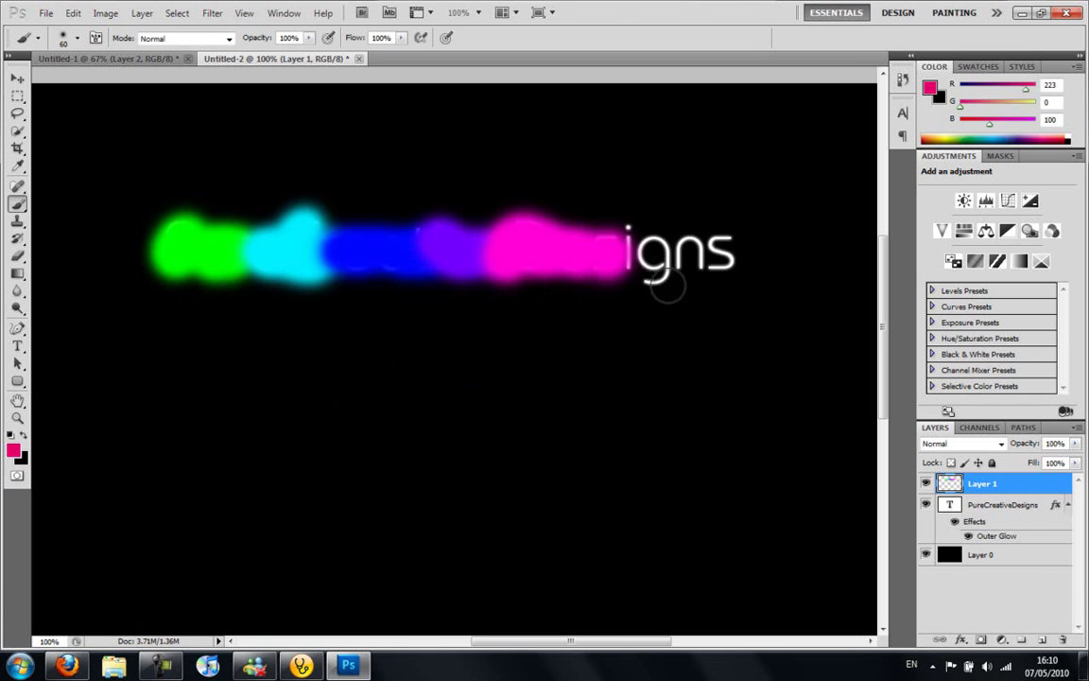
pyautogui.moveTo(567, 250)
pyautogui.mouseDown()
pyautogui.moveTo(556, 241)
pyautogui.moveTo(638, 260)
pyautogui.moveTo(665, 294)
pyautogui.mouseUp()
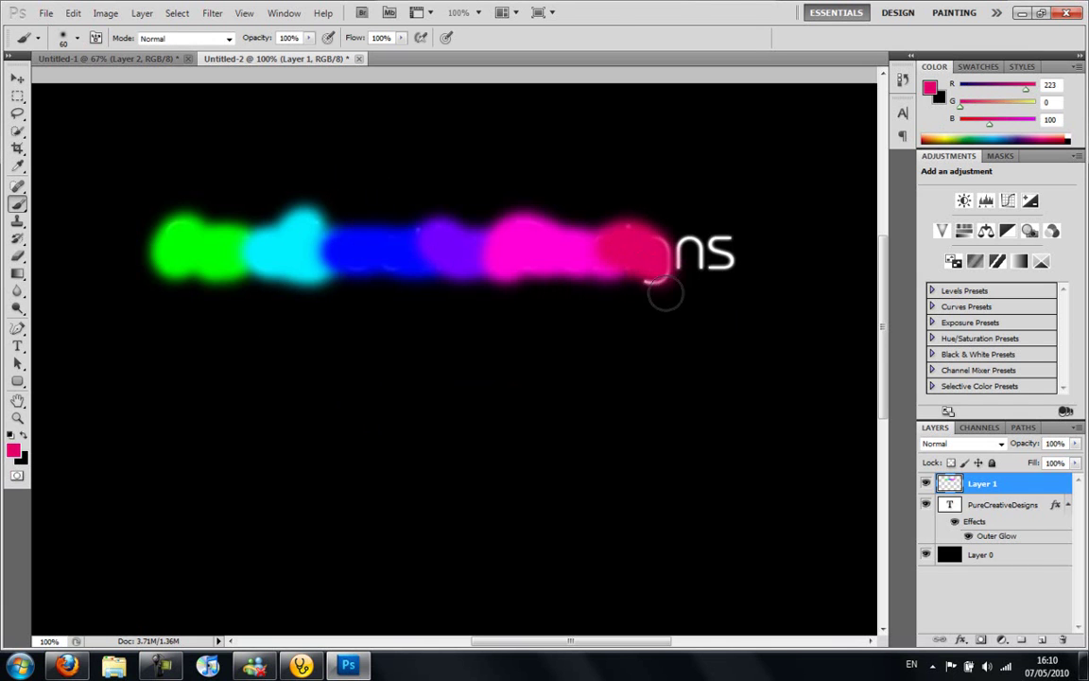
# - Paint a red stroke over the final letters
pyautogui.click(13, 450)
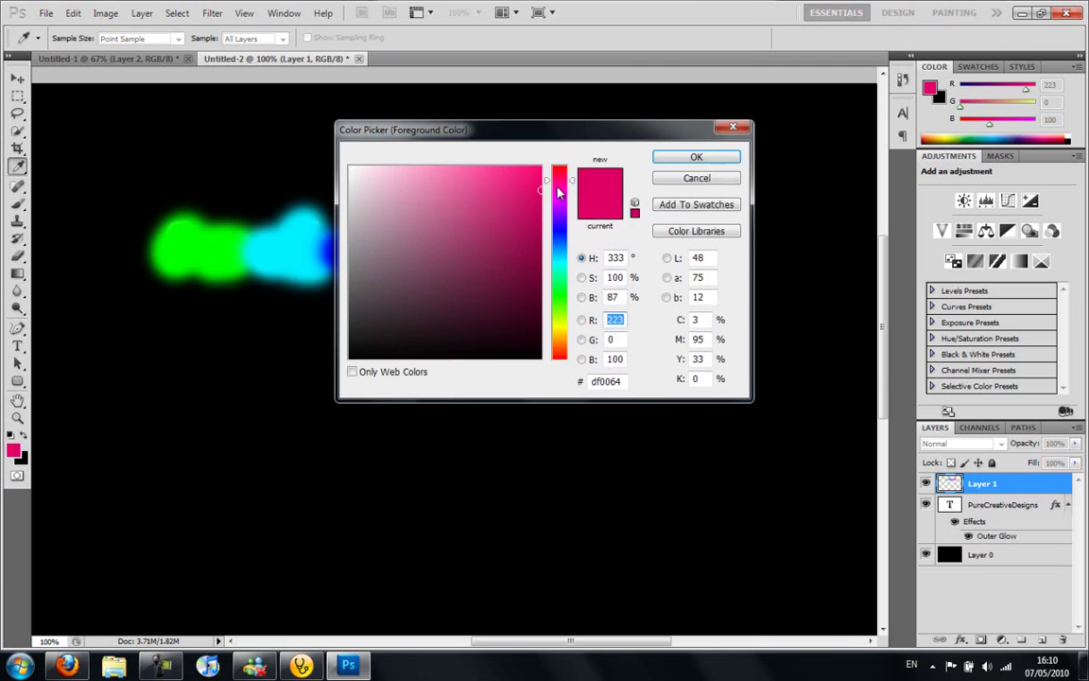
pyautogui.moveTo(558, 179); pyautogui.dragTo(571, 158)
pyautogui.click(681, 166)
pyautogui.moveTo(676, 265)
pyautogui.mouseDown()
pyautogui.moveTo(654, 267)
pyautogui.moveTo(645, 251)
pyautogui.moveTo(724, 248)
pyautogui.moveTo(704, 253)
pyautogui.mouseUp()
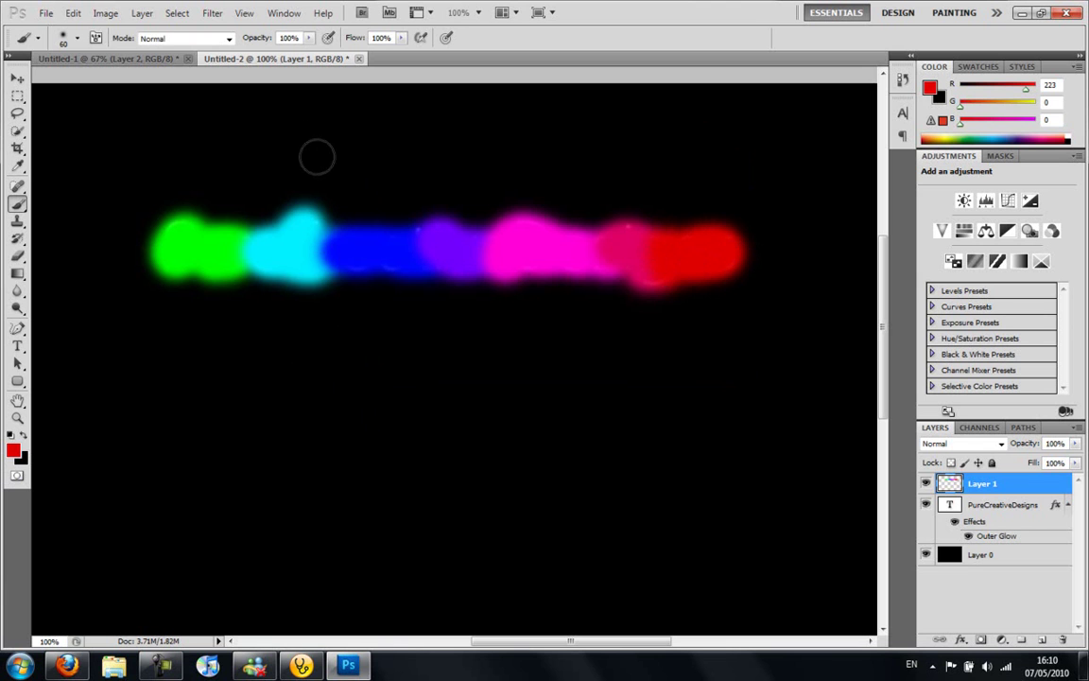
# - Apply a Gaussian Blur with a 42.0-pixel radius to Layer 1's colour strokes
pyautogui.click(212, 13)
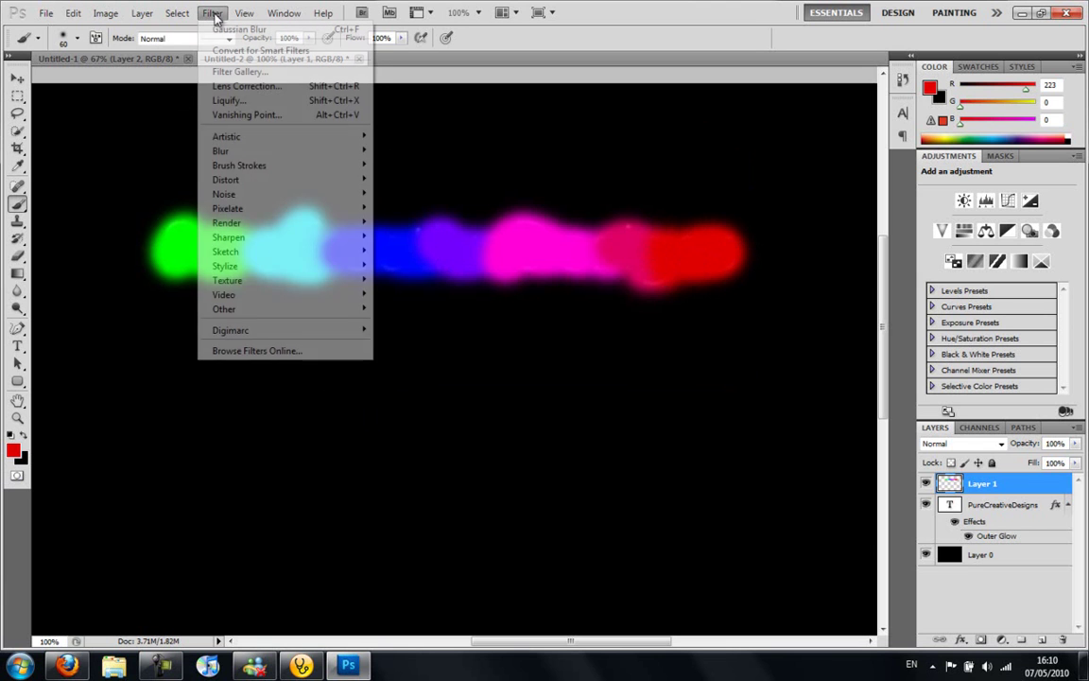
pyautogui.moveTo(322, 151)
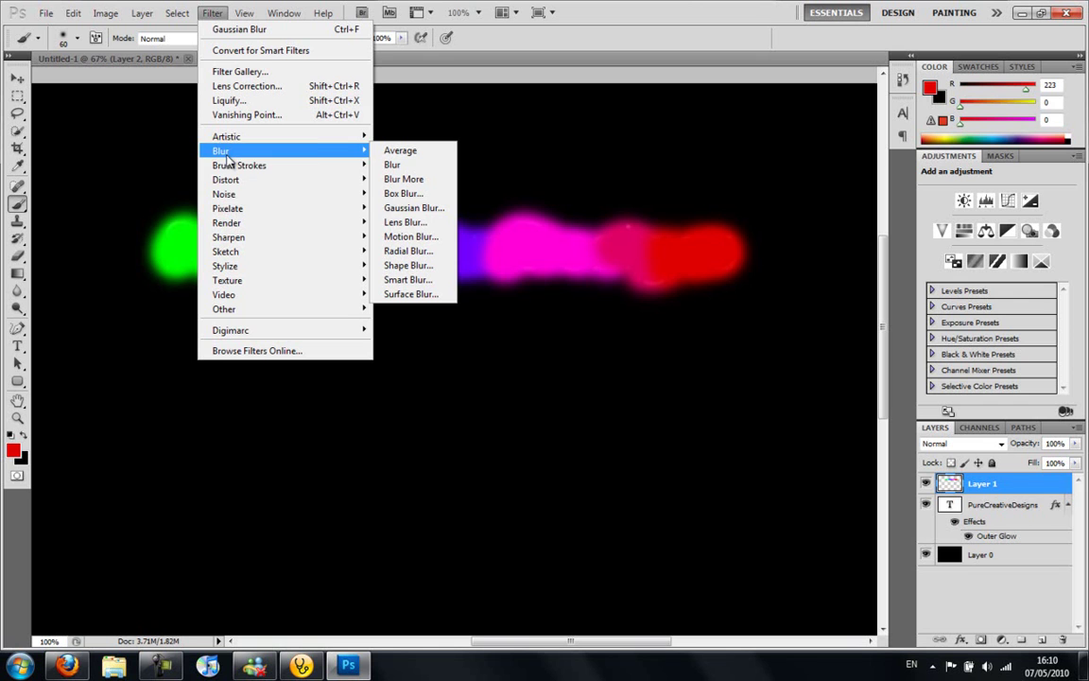
pyautogui.click(427, 209)
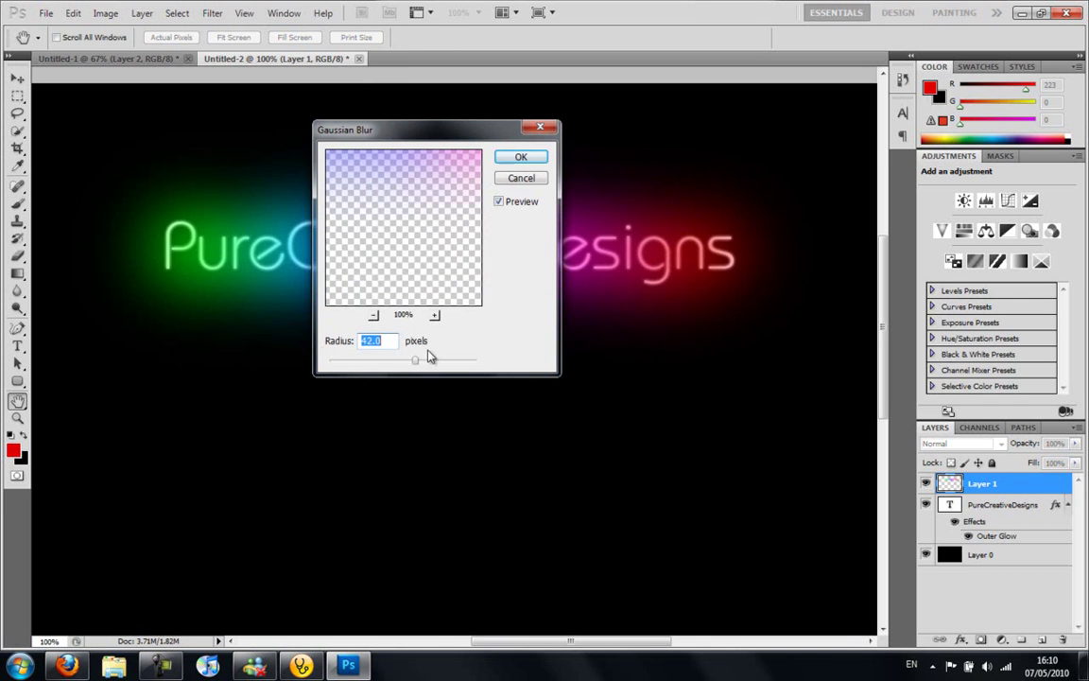
pyautogui.moveTo(416, 362)
pyautogui.mouseDown()
pyautogui.moveTo(330, 364)
pyautogui.moveTo(419, 376)
pyautogui.mouseUp()
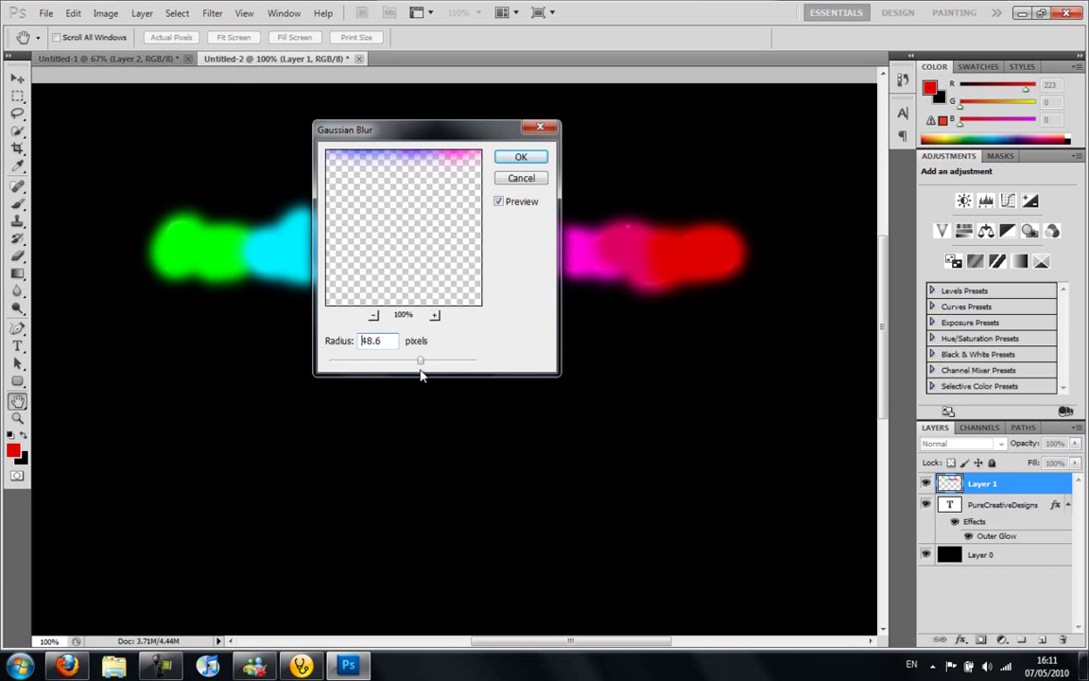
pyautogui.moveTo(421, 375); pyautogui.dragTo(417, 376)
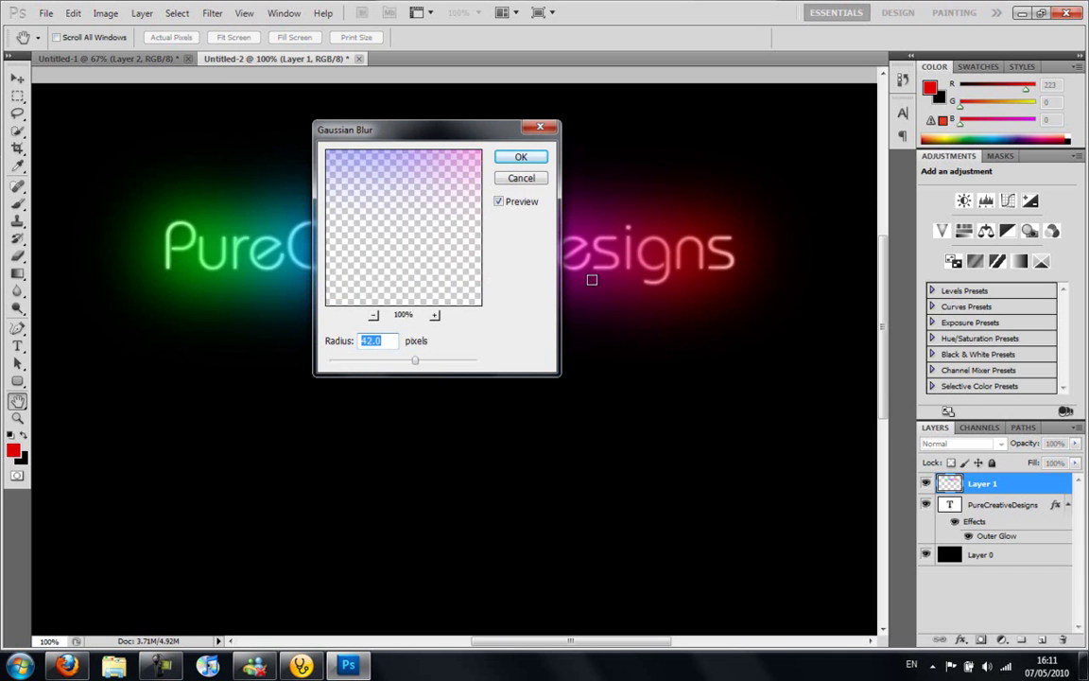
pyautogui.click(535, 158)
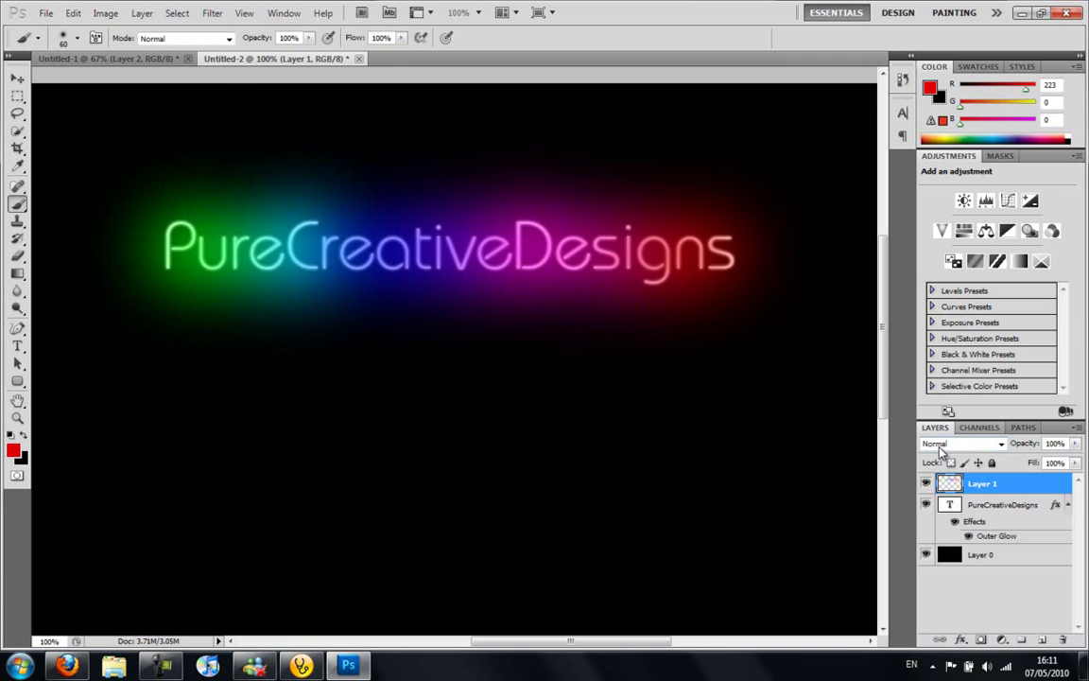
# - Change Layer 1's blend mode from Normal to Color
pyautogui.click(980, 427)
pyautogui.click(1021, 428)
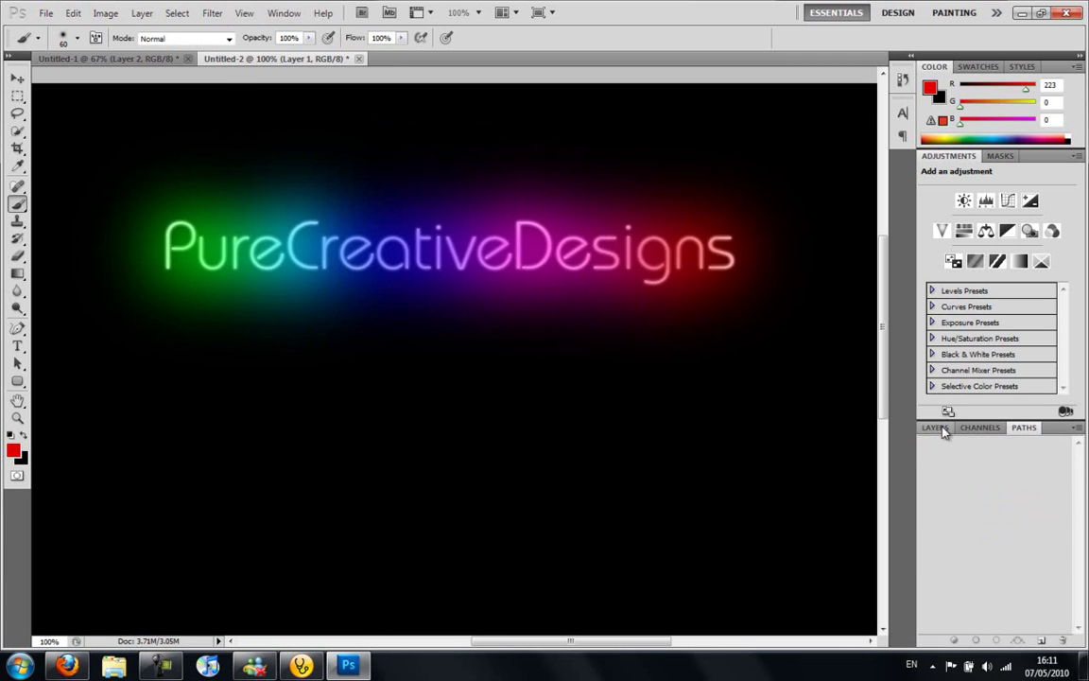
pyautogui.click(935, 427)
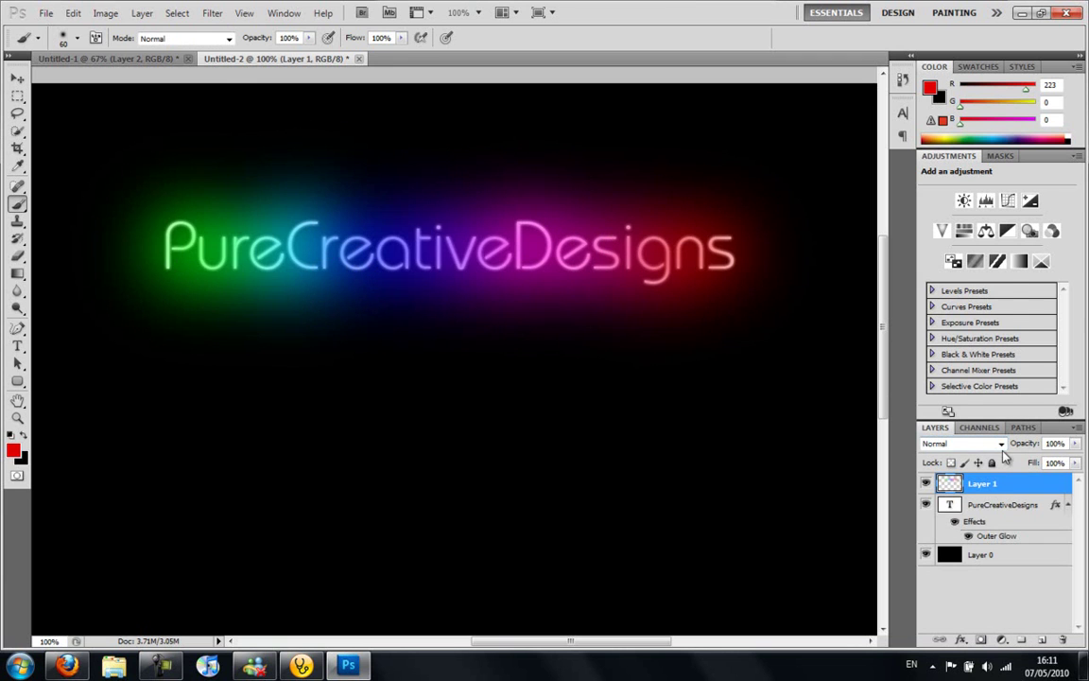
pyautogui.click(984, 443)
pyautogui.click(856, 406)
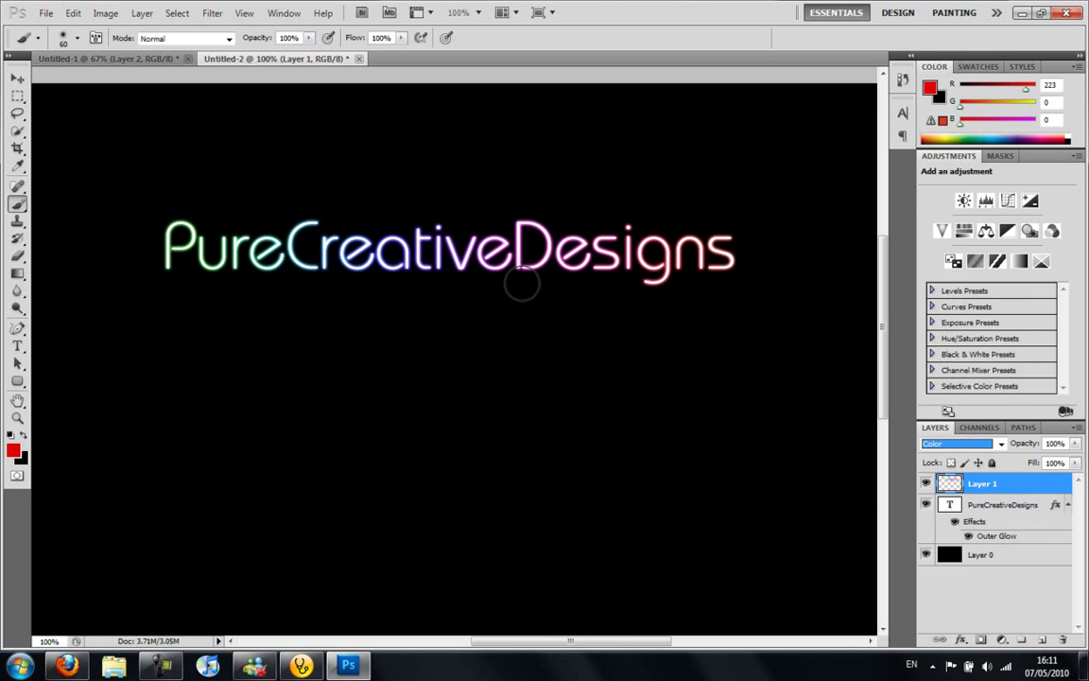
# - Edit the text layer's Outer Glow style, setting Spread to 4%
pyautogui.click(990, 509)
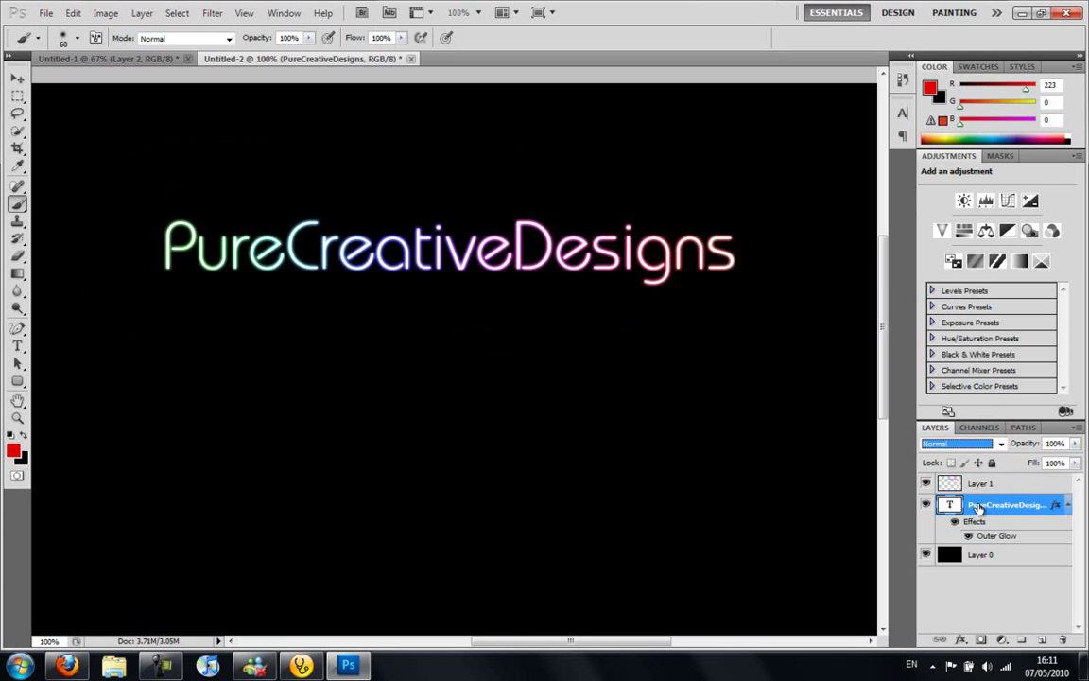
pyautogui.click(959, 641)
pyautogui.press('Escape')
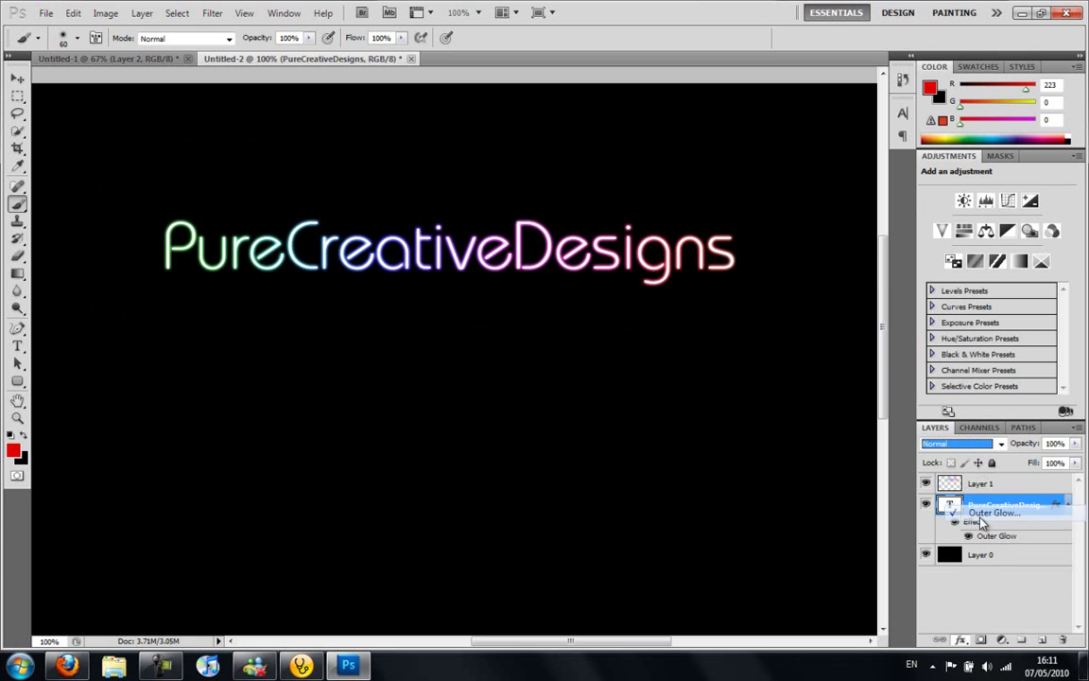
pyautogui.press('h')
pyautogui.moveTo(442, 280); pyautogui.dragTo(645, 147)
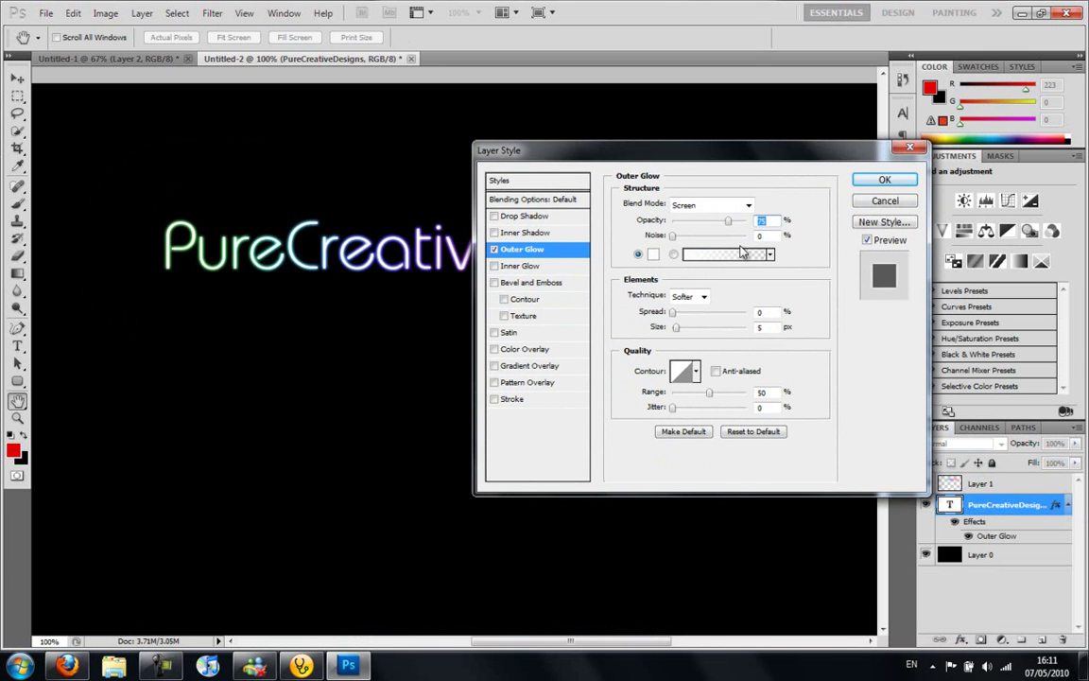
pyautogui.click(673, 313)
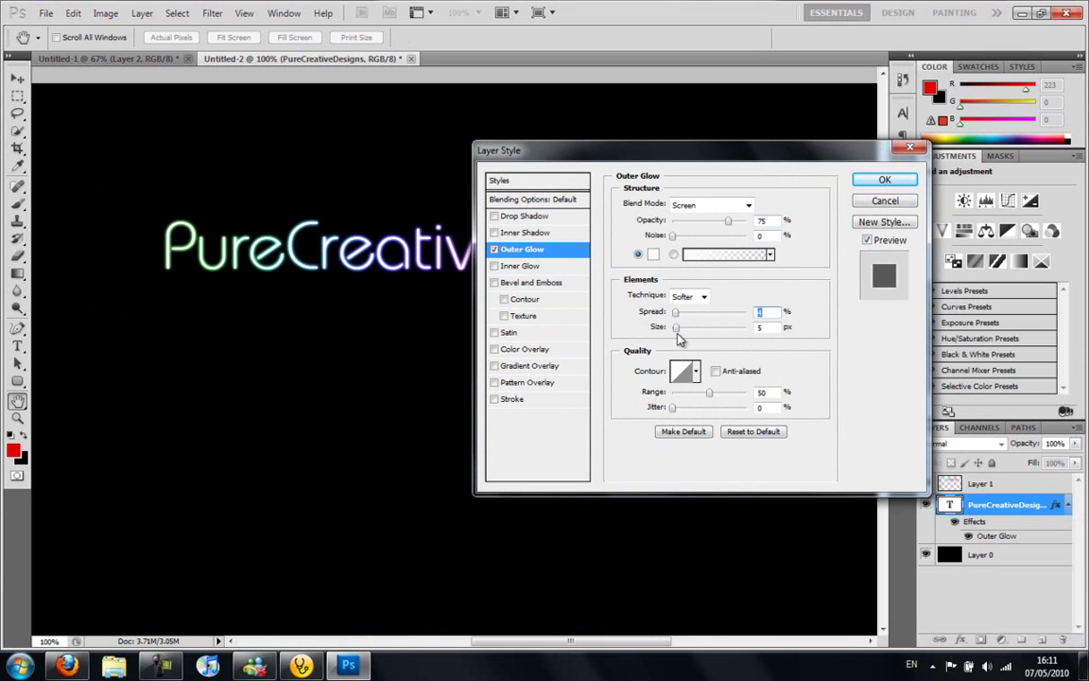
pyautogui.write('4')
pyautogui.press('Tab')
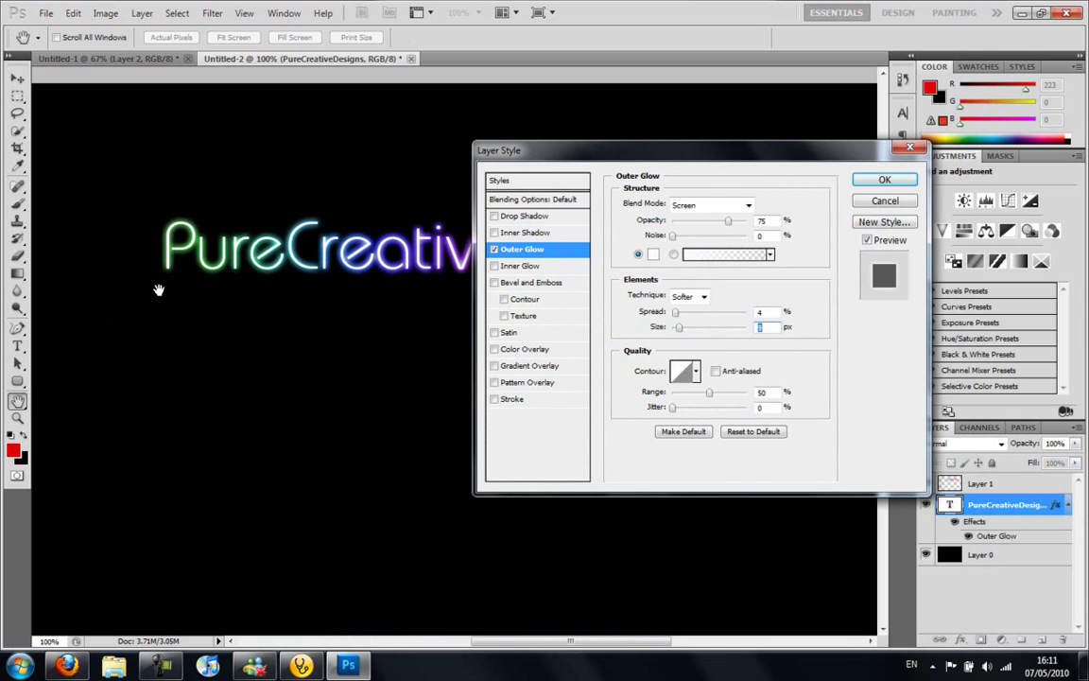
pyautogui.click(884, 180)
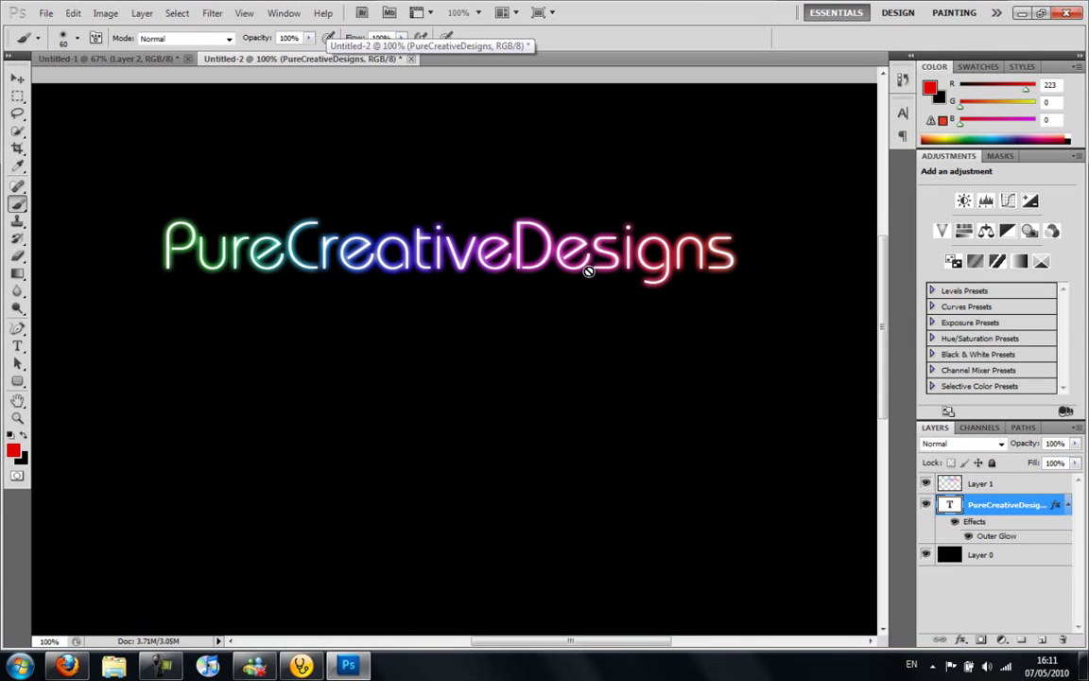
# - Zoom the canvas to 67% and select Layer 1
pyautogui.click(478, 12)
pyautogui.click(459, 12)
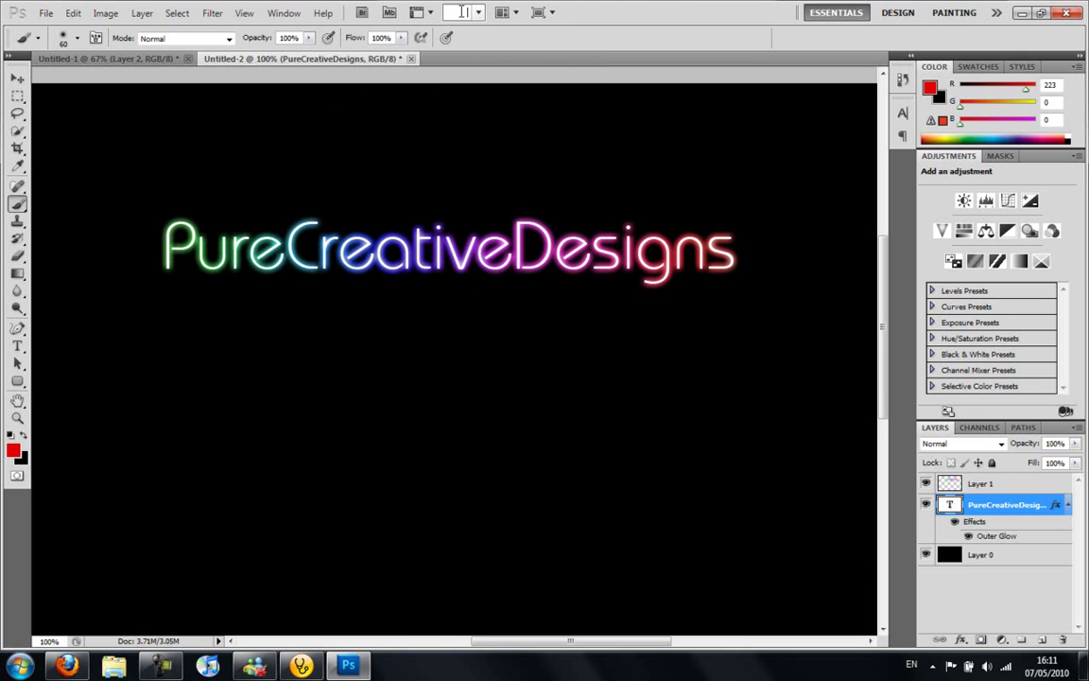
pyautogui.write('67')
pyautogui.press('Return')
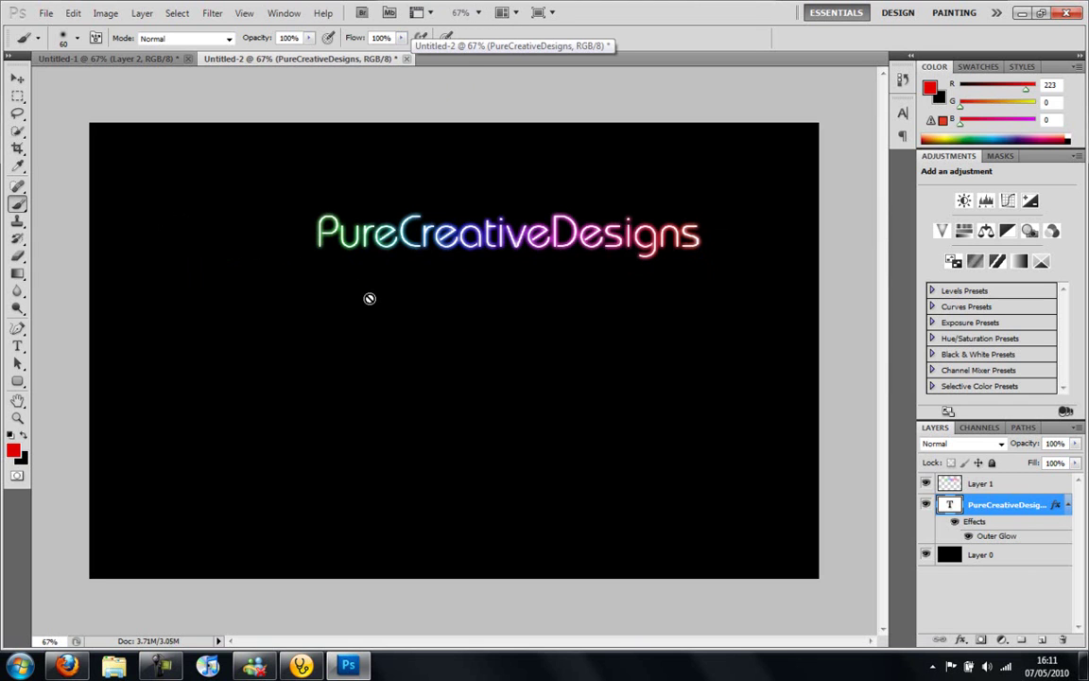
pyautogui.click(1033, 487)
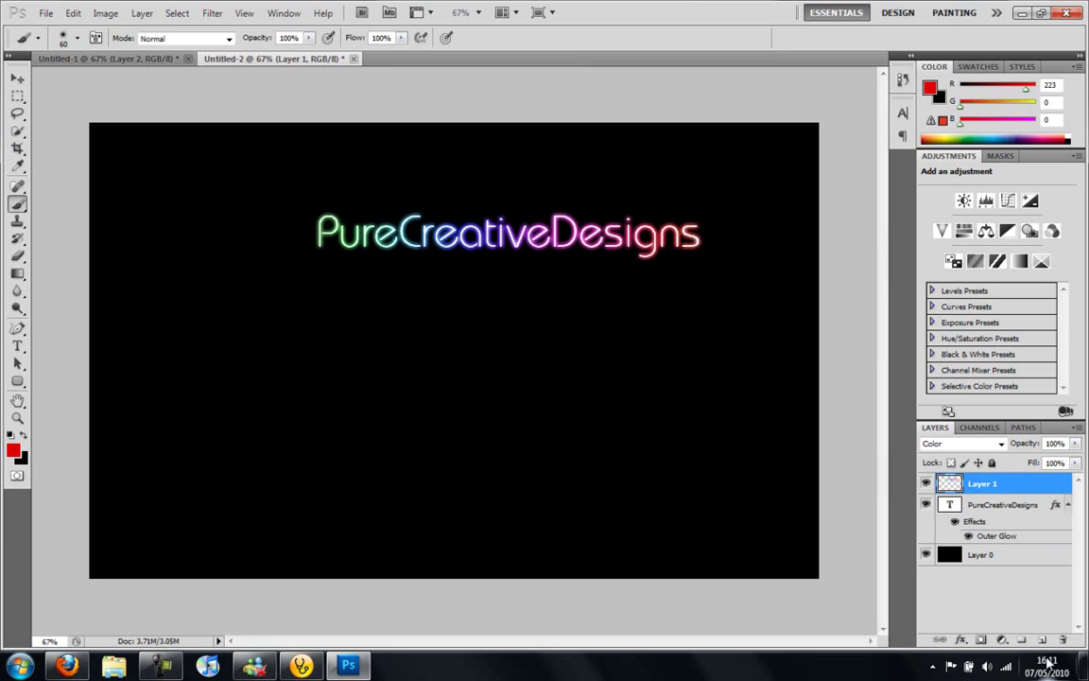
# - Add an empty Layer 2 and load the Ecol brush set, replacing the current brushes
pyautogui.click(1040, 641)
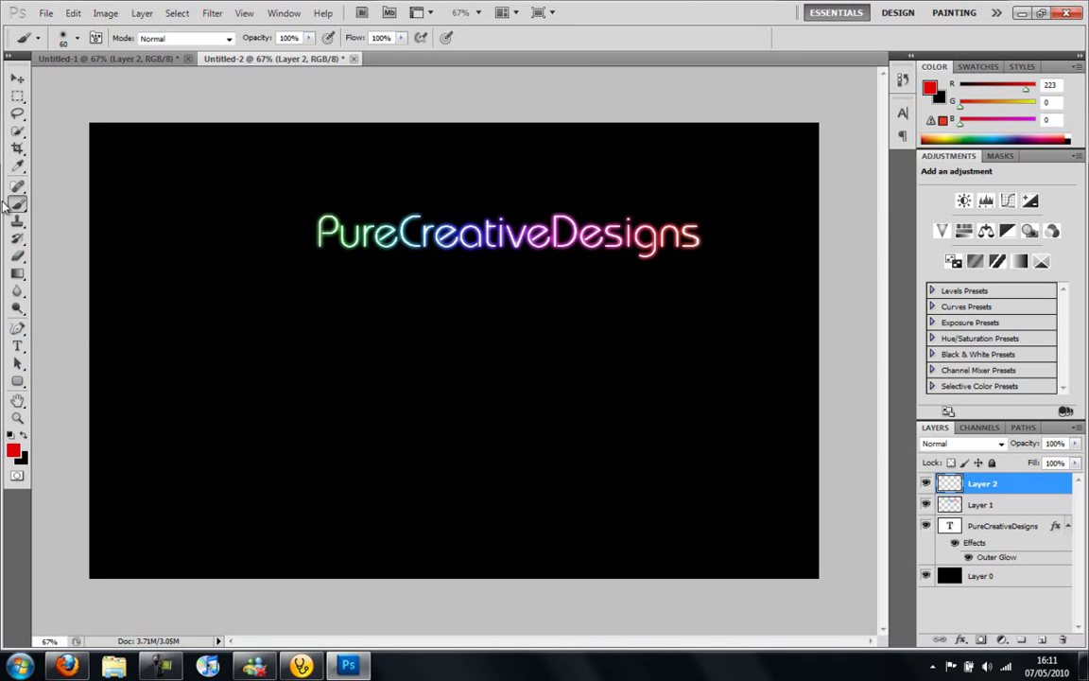
pyautogui.click(78, 39)
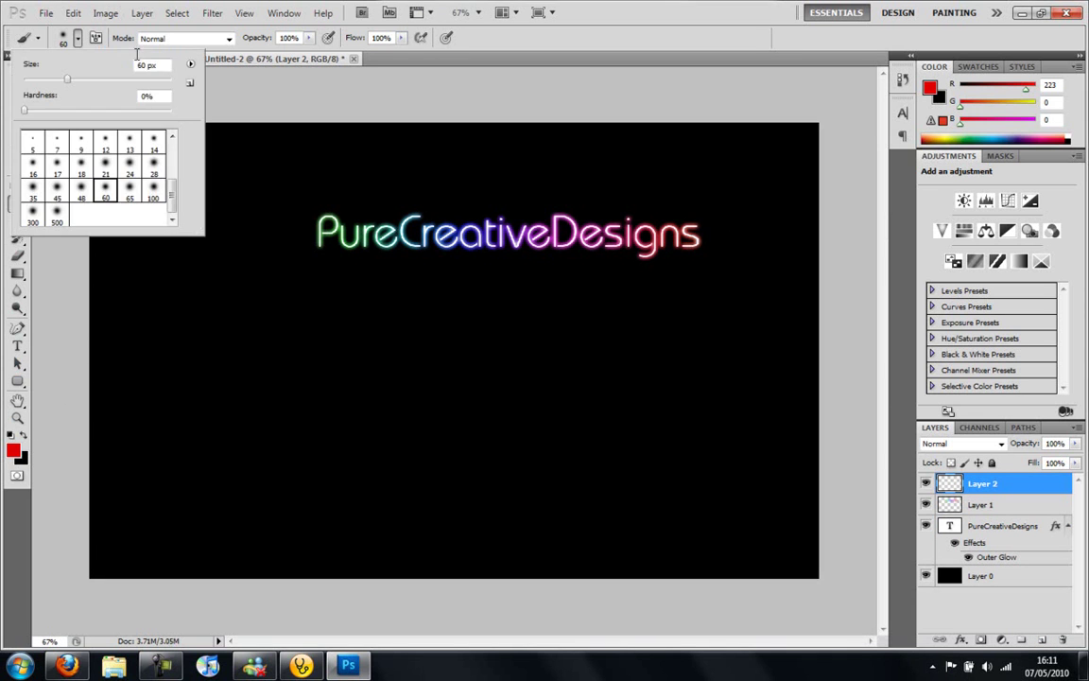
pyautogui.click(189, 66)
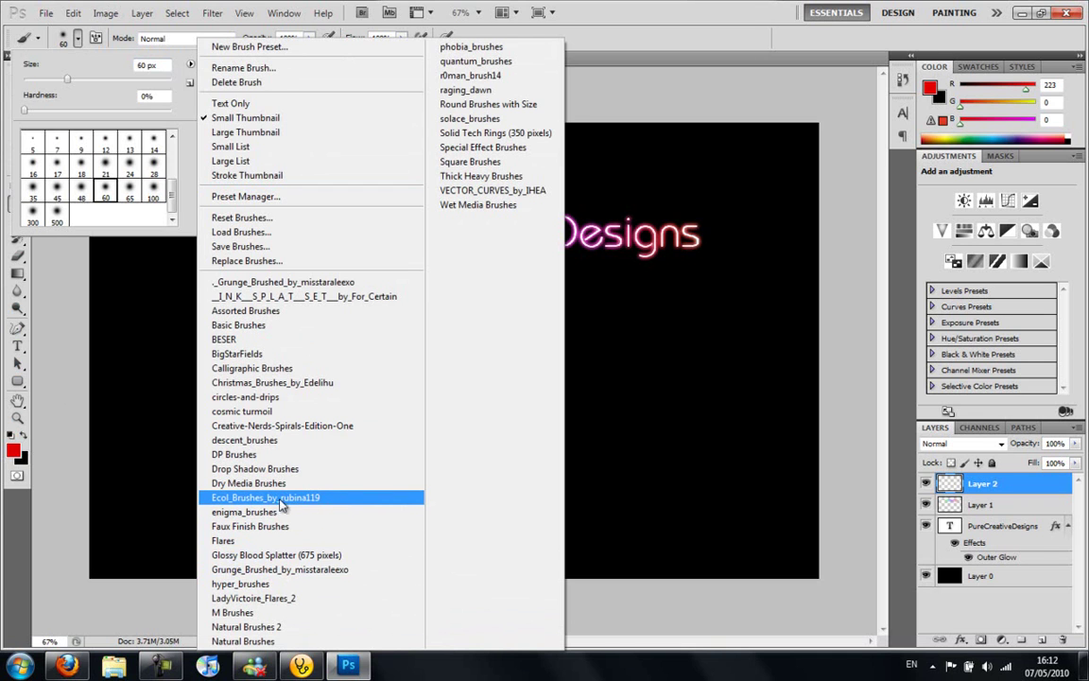
pyautogui.click(228, 498)
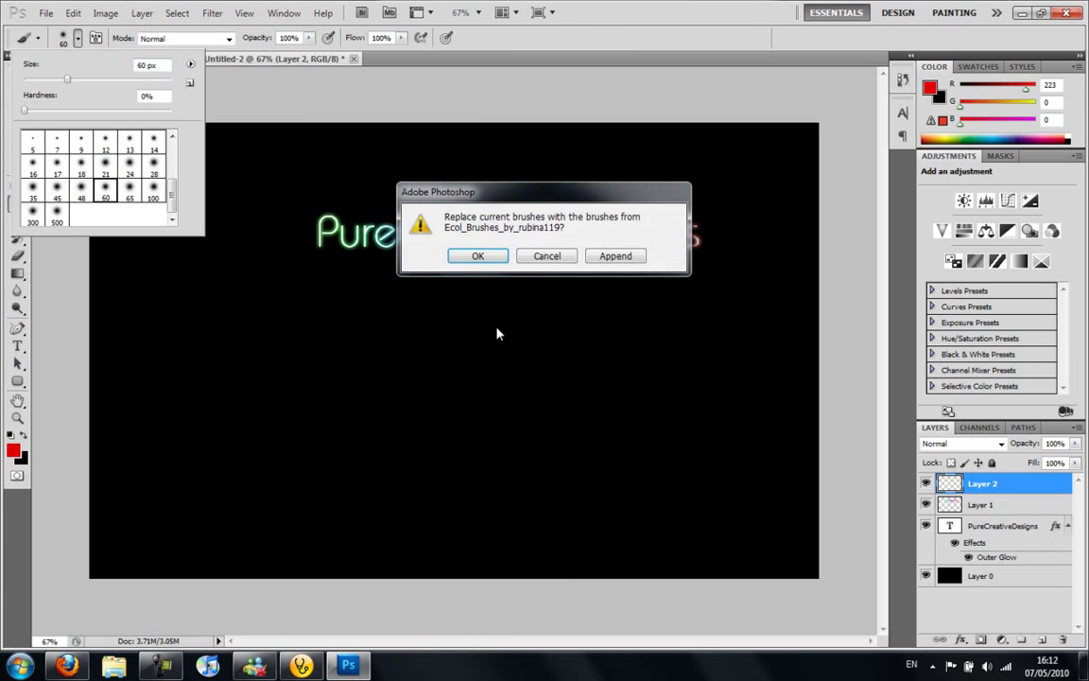
pyautogui.click(480, 257)
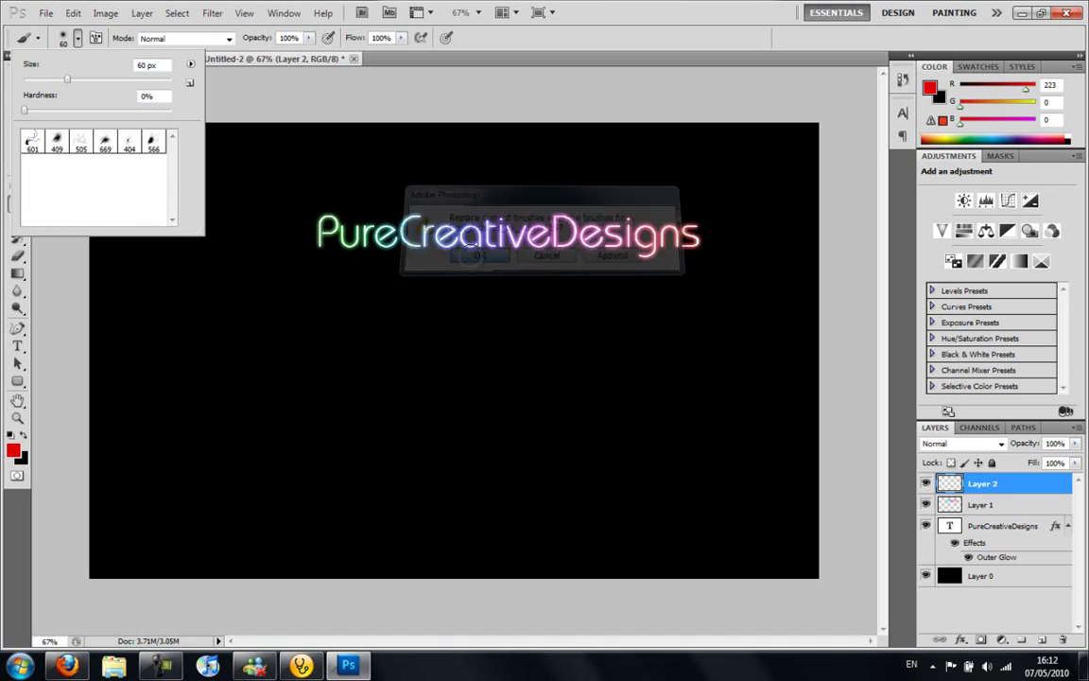
# - Choose the 566 px Ecol swirl brush and bring up the foreground colour picker
pyautogui.click(151, 142)
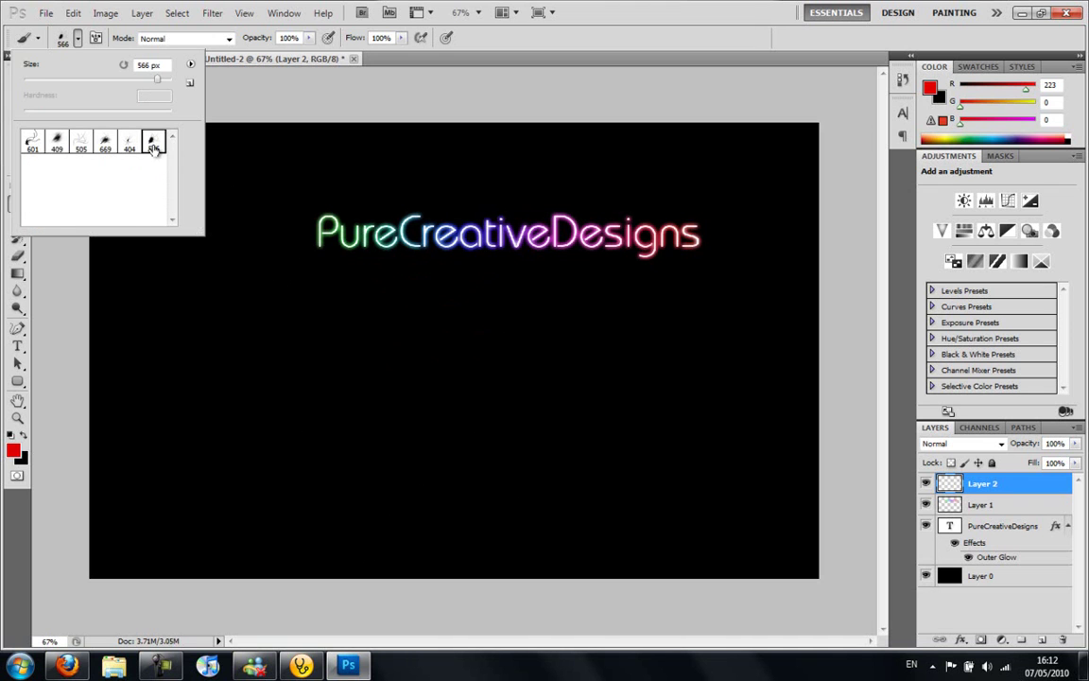
pyautogui.click(81, 142)
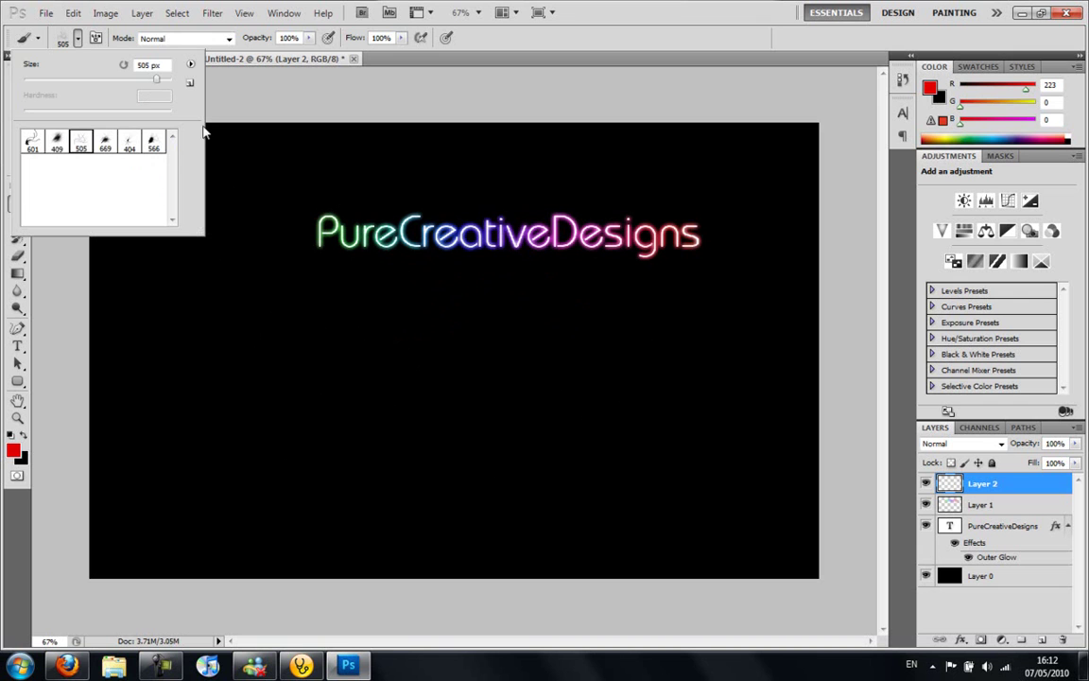
pyautogui.click(154, 141)
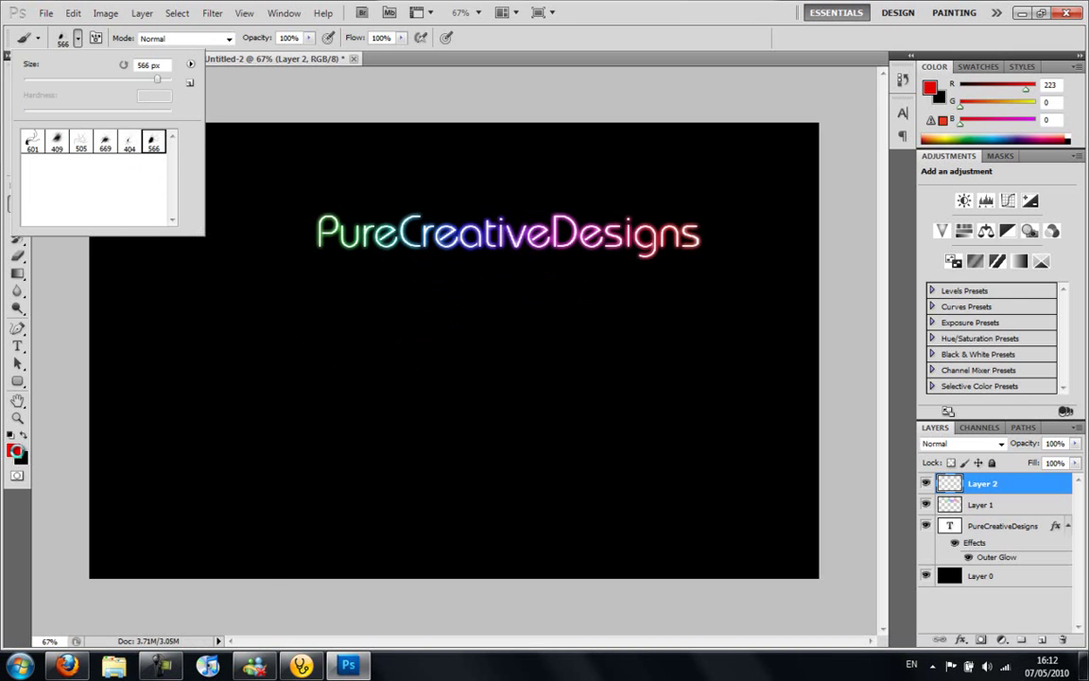
pyautogui.click(14, 450)
# - Stamp a pure red (ff0000) swirl at the canvas's lower left
pyautogui.click(543, 168)
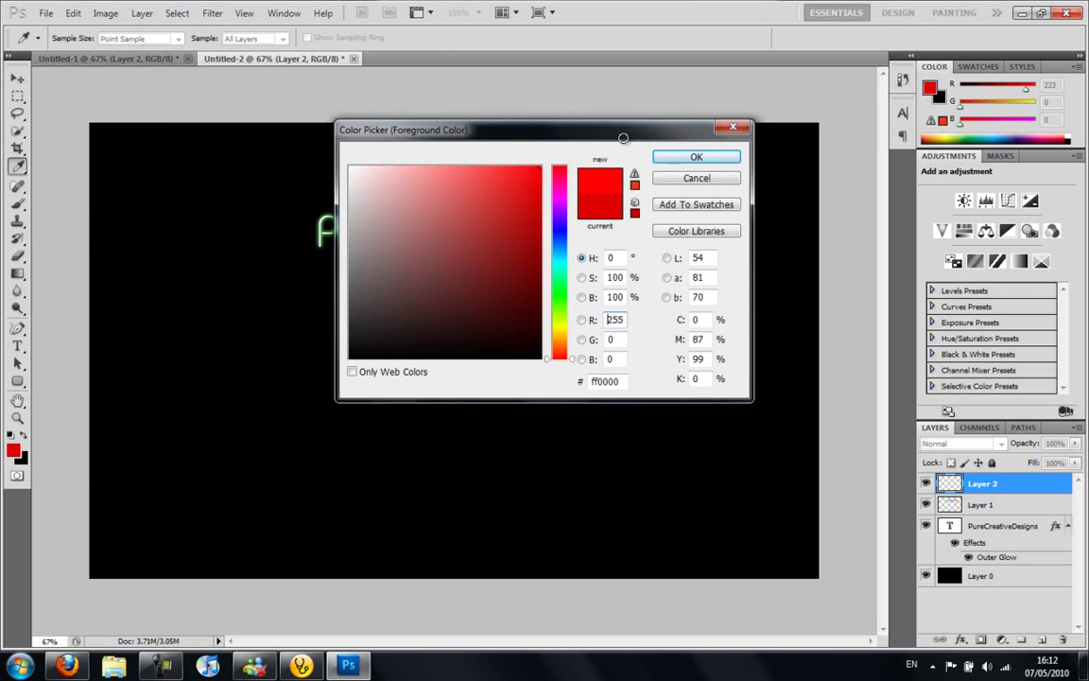
pyautogui.click(696, 157)
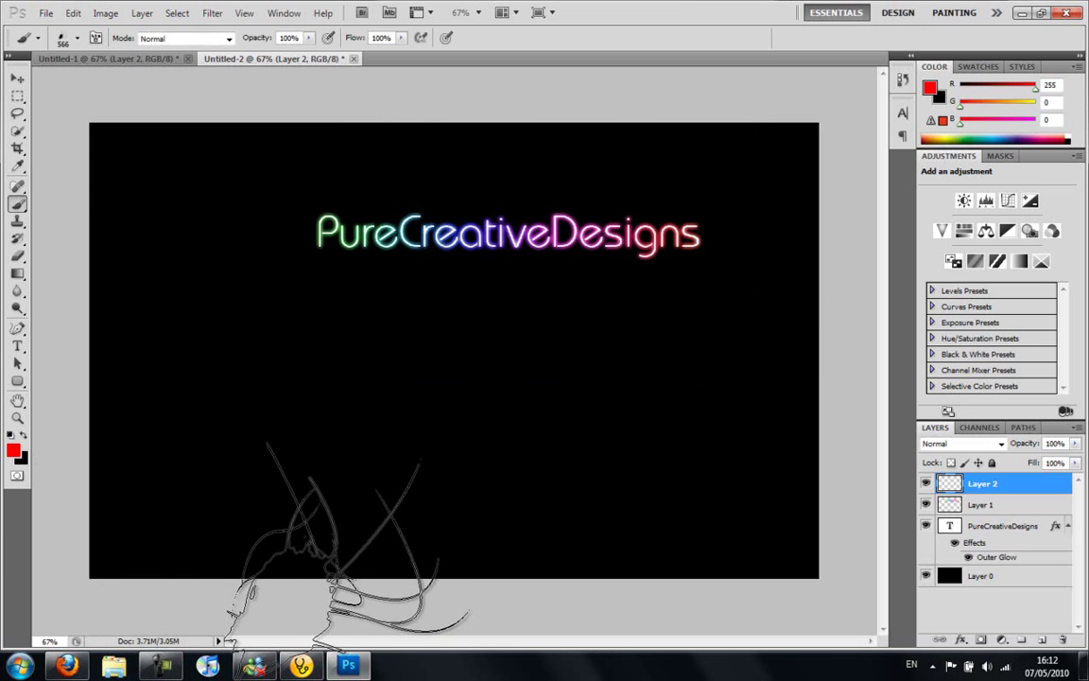
pyautogui.click(227, 443)
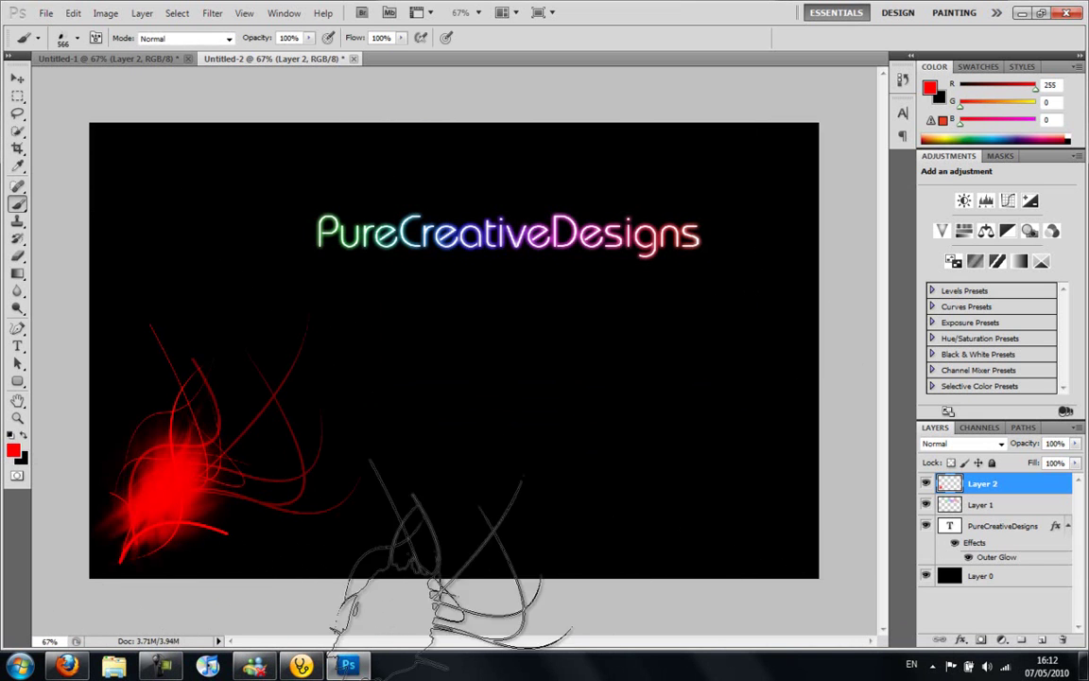
pyautogui.click(16, 83)
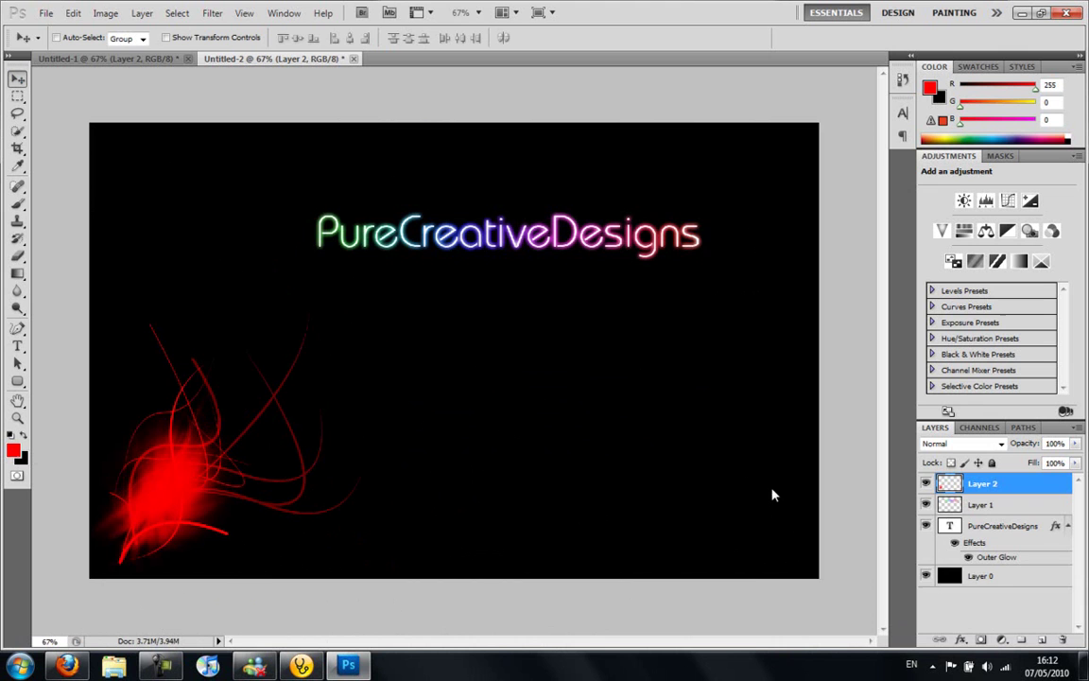
# - Add an empty Layer 3 and view the canvas at 100% zoom
pyautogui.click(1041, 640)
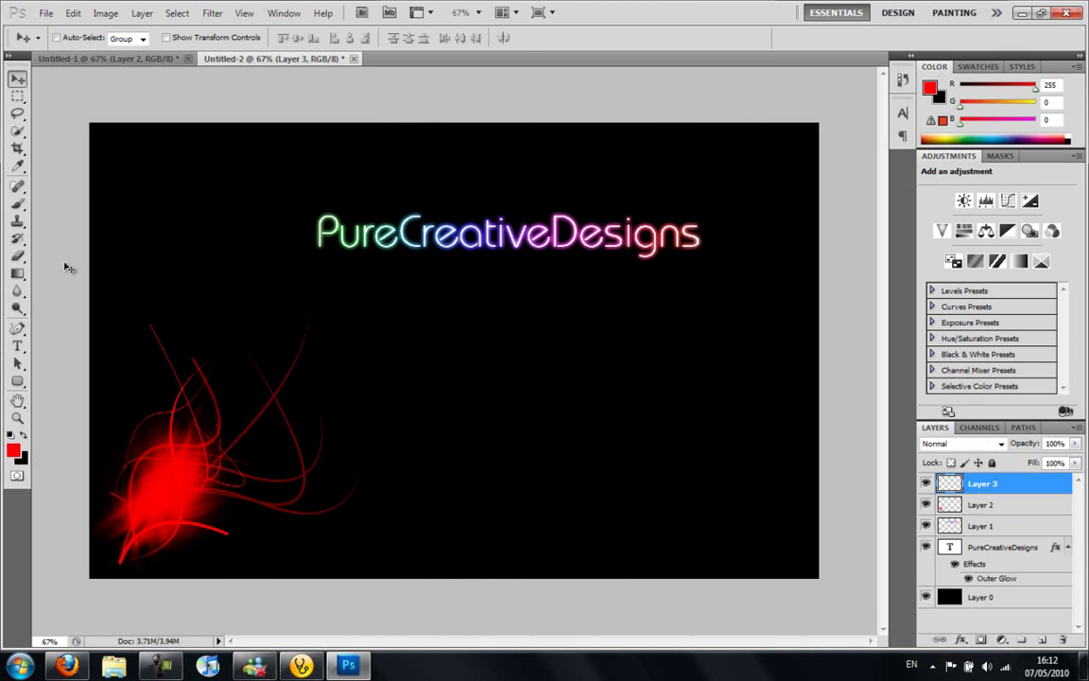
pyautogui.click(478, 12)
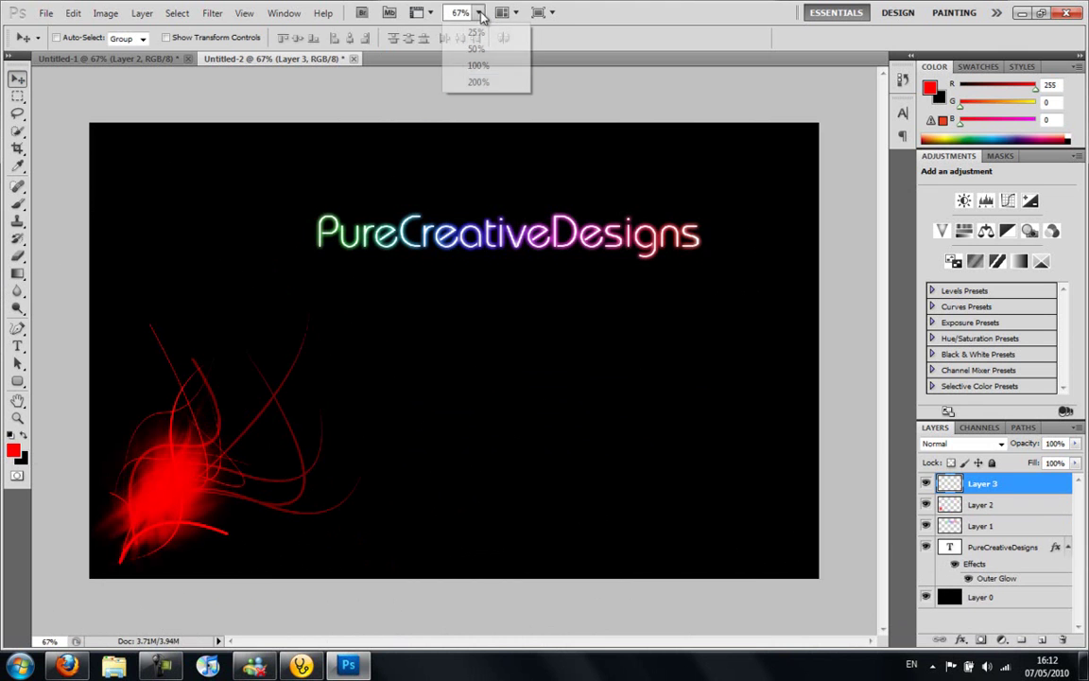
pyautogui.click(477, 66)
pyautogui.moveTo(489, 640); pyautogui.dragTo(431, 640)
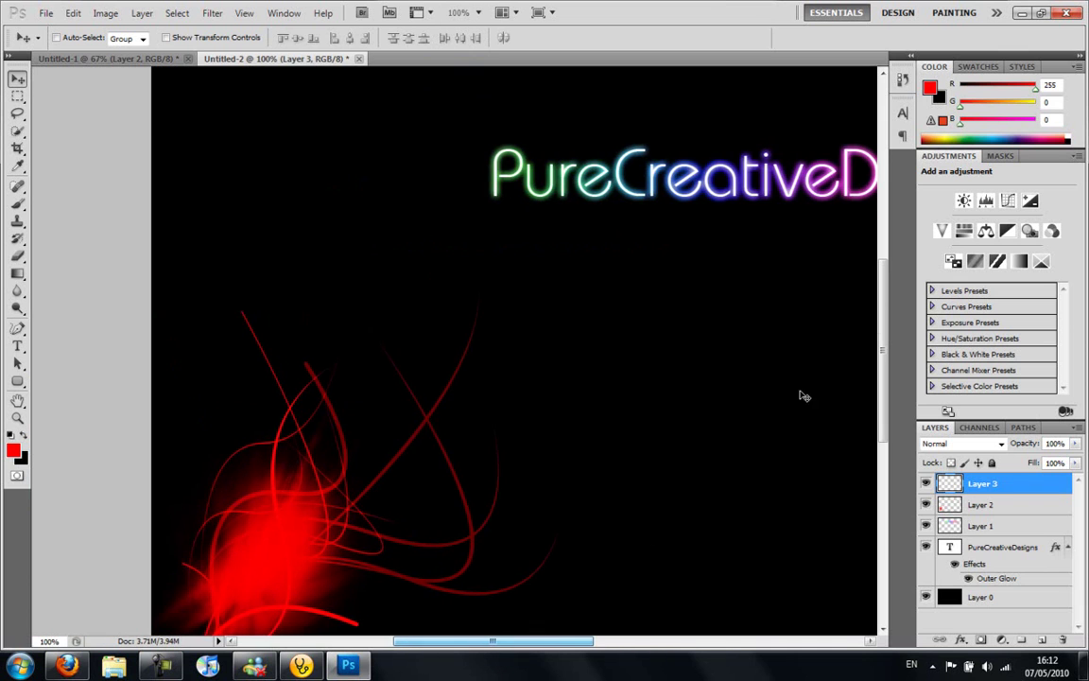
pyautogui.moveTo(890, 316); pyautogui.dragTo(890, 382)
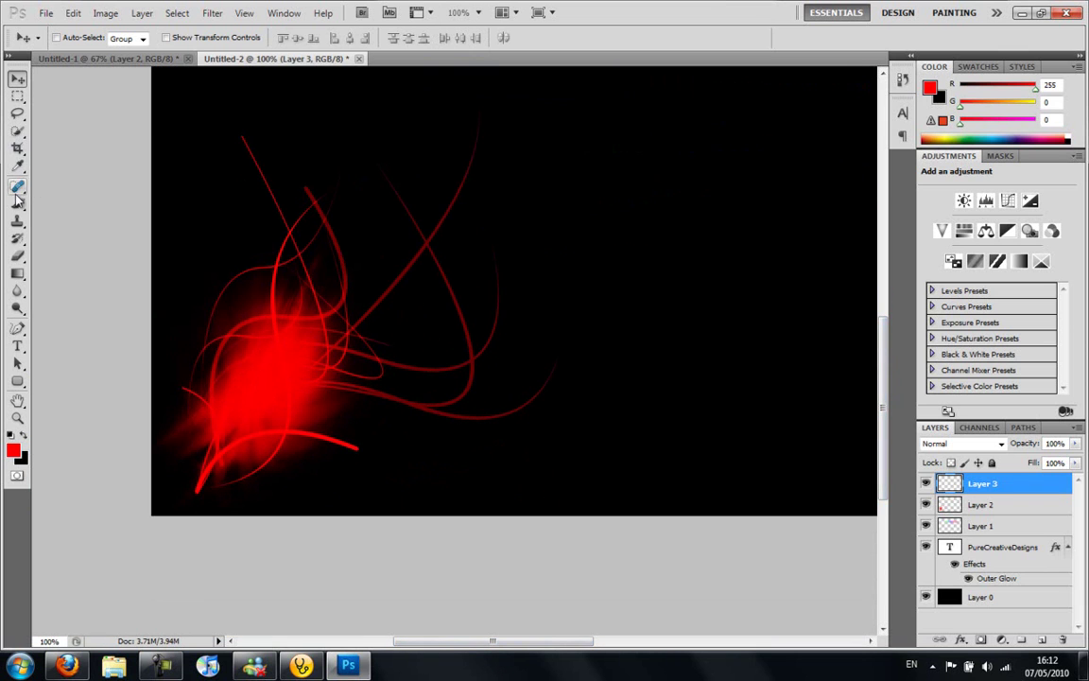
# - Switch to the Brush tool, reload Basic Brushes and choose the soft 60 px round brush
pyautogui.click(17, 203)
pyautogui.click(68, 38)
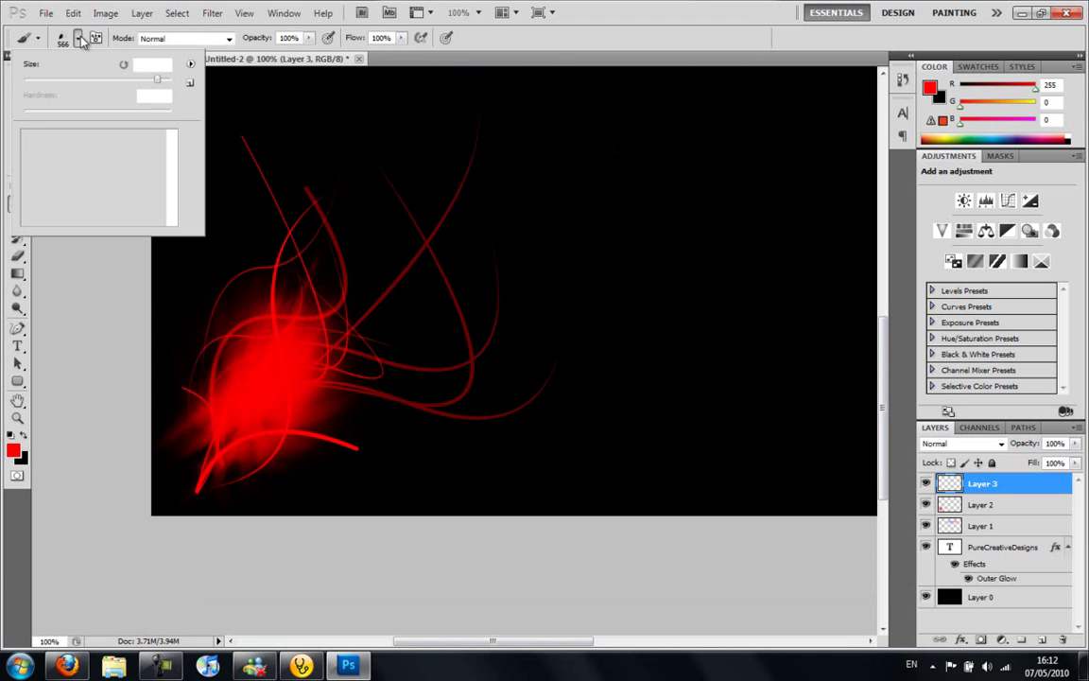
pyautogui.click(190, 63)
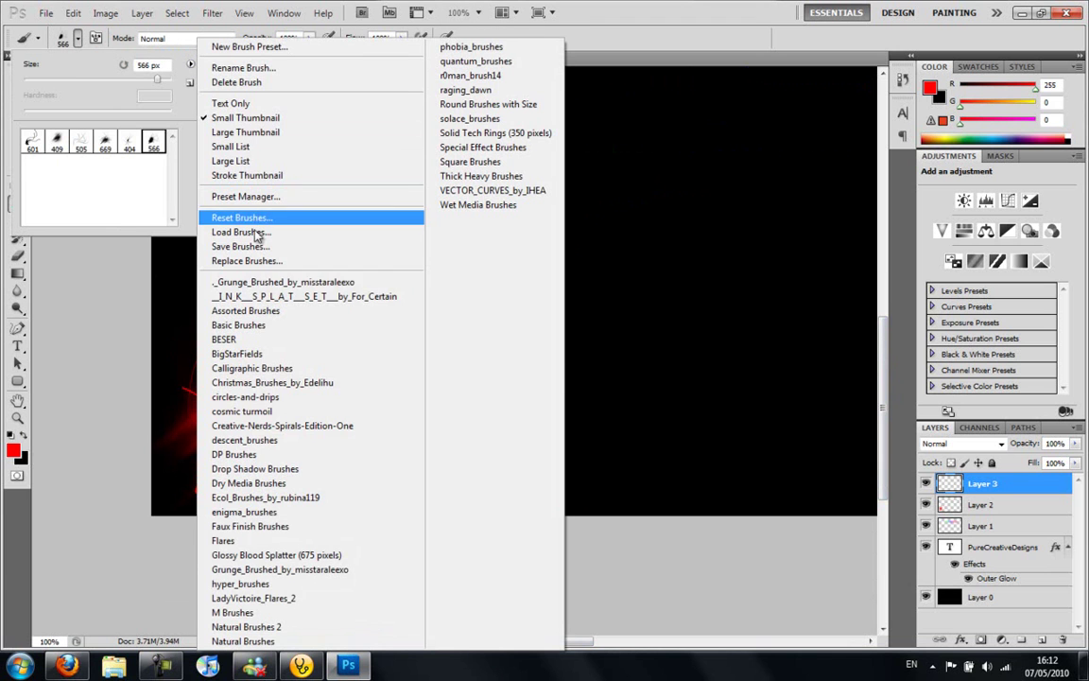
pyautogui.click(269, 324)
pyautogui.click(473, 255)
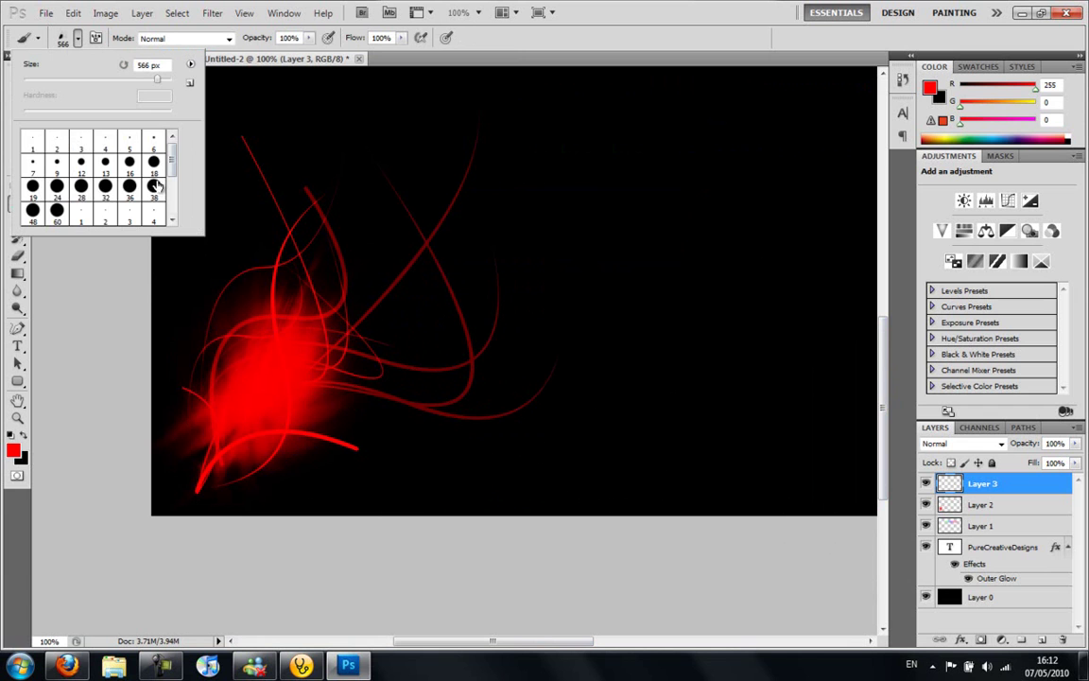
pyautogui.moveTo(172, 162); pyautogui.dragTo(172, 204)
pyautogui.click(107, 194)
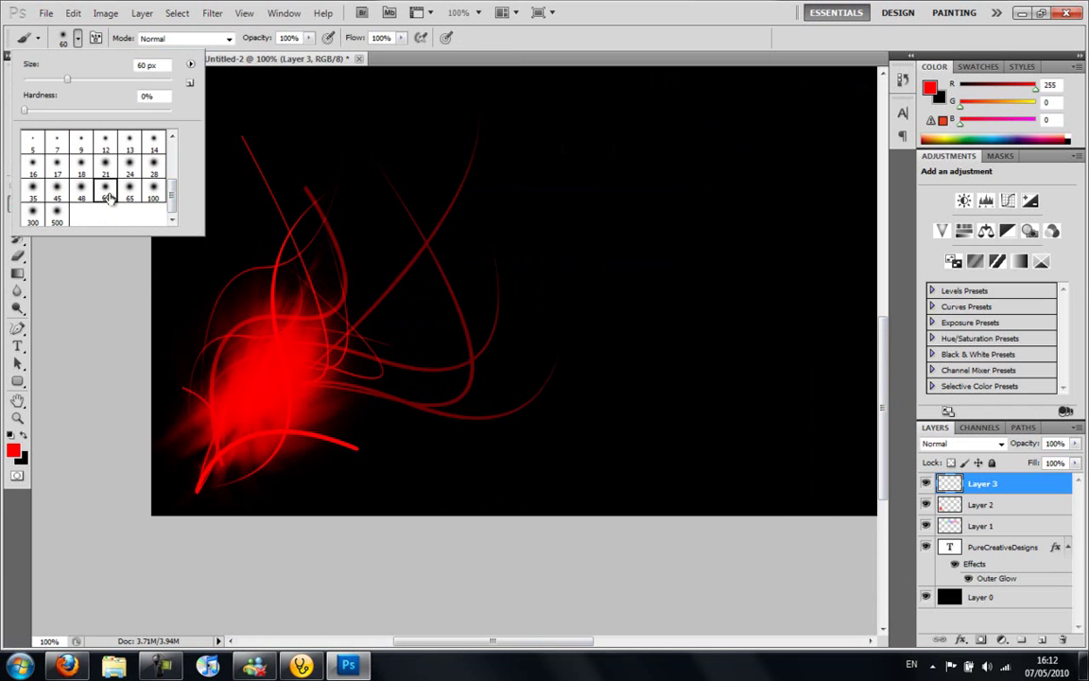
# - Paint thick cyan strokes across the lower middle and over the red glow
pyautogui.click(14, 451)
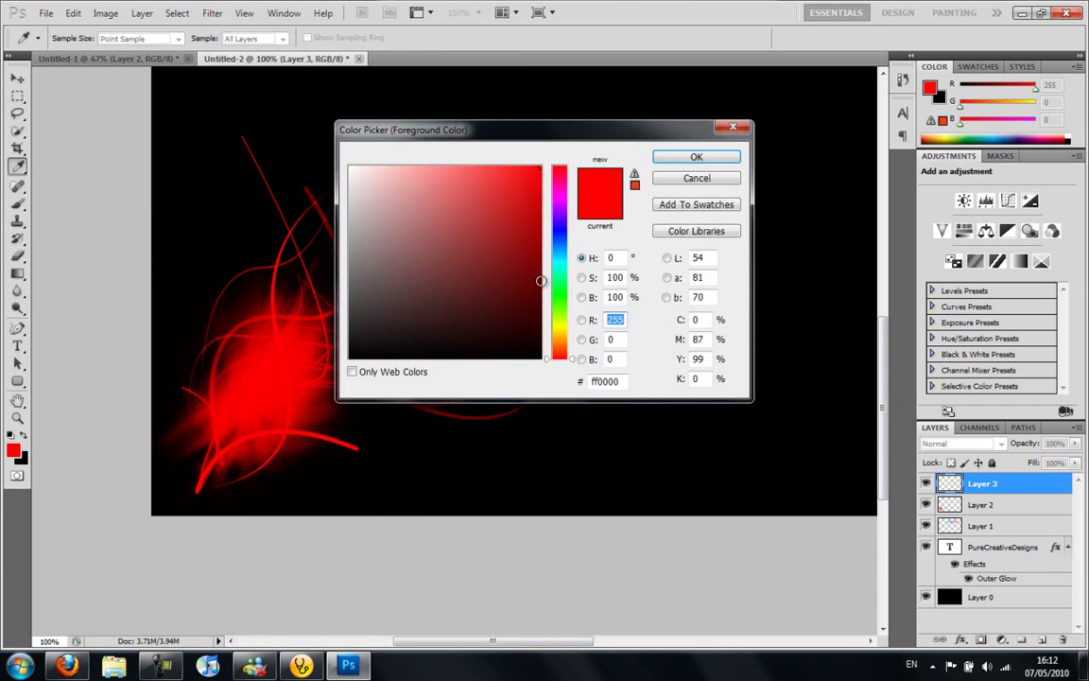
pyautogui.click(558, 271)
pyautogui.click(696, 158)
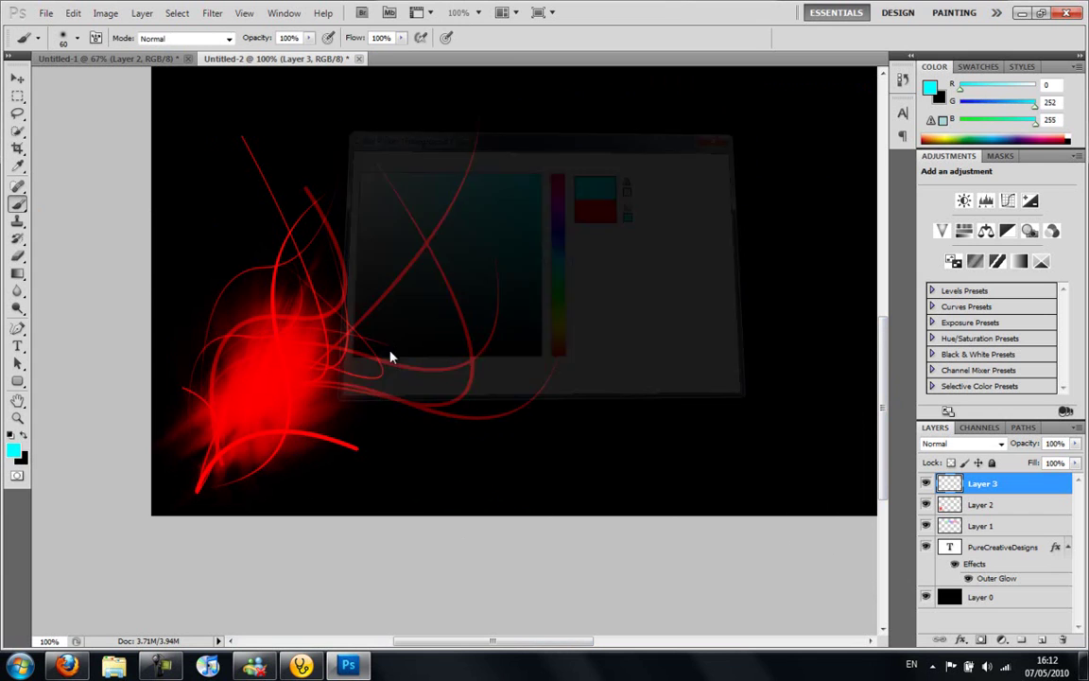
pyautogui.moveTo(319, 387)
pyautogui.mouseDown()
pyautogui.moveTo(487, 416)
pyautogui.moveTo(551, 390)
pyautogui.mouseUp()
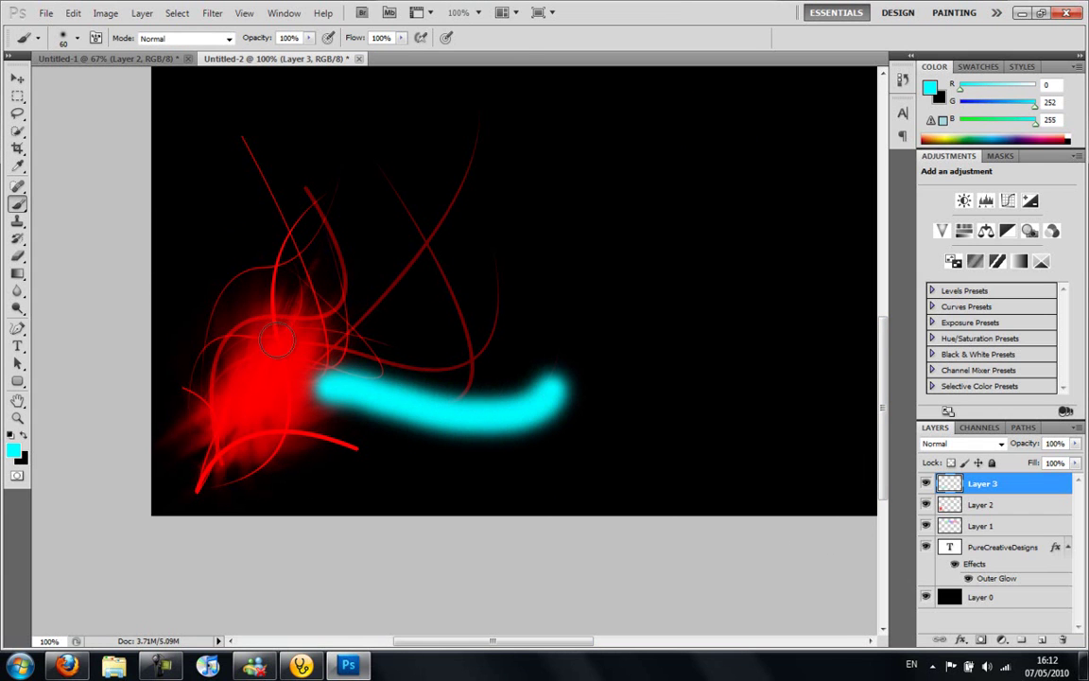
pyautogui.moveTo(274, 339)
pyautogui.mouseDown()
pyautogui.moveTo(270, 269)
pyautogui.moveTo(318, 205)
pyautogui.mouseUp()
pyautogui.moveTo(390, 176)
pyautogui.mouseDown()
pyautogui.moveTo(455, 290)
pyautogui.moveTo(462, 386)
pyautogui.mouseUp()
# - Paint magenta strokes, an arc and a loop at the lower left
pyautogui.click(13, 451)
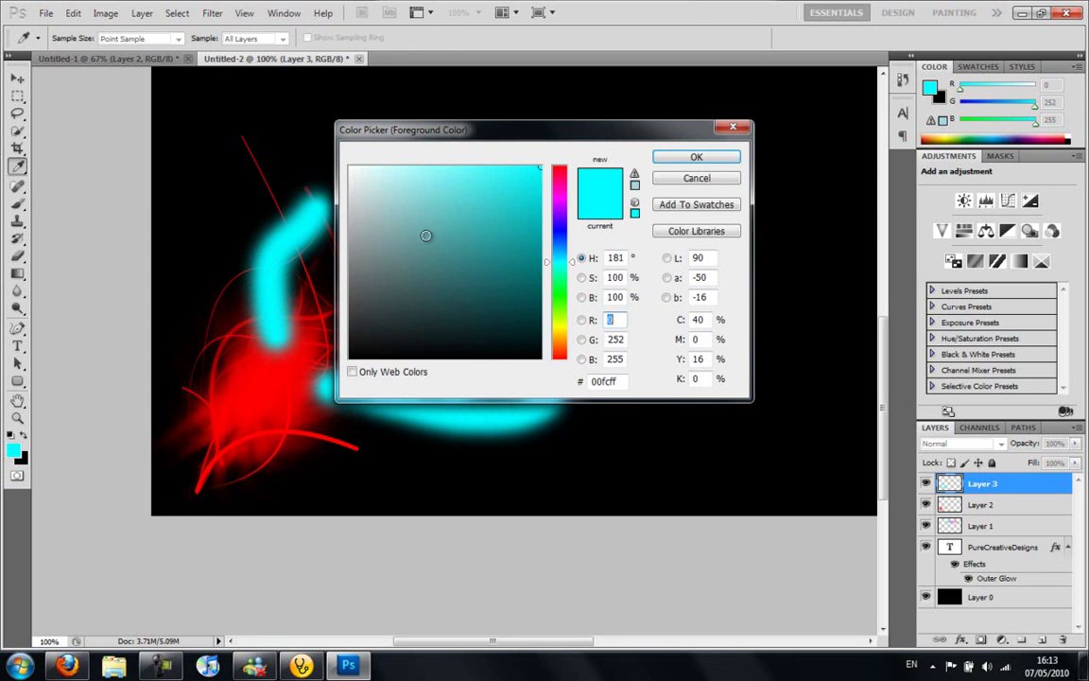
pyautogui.moveTo(547, 248); pyautogui.dragTo(520, 191)
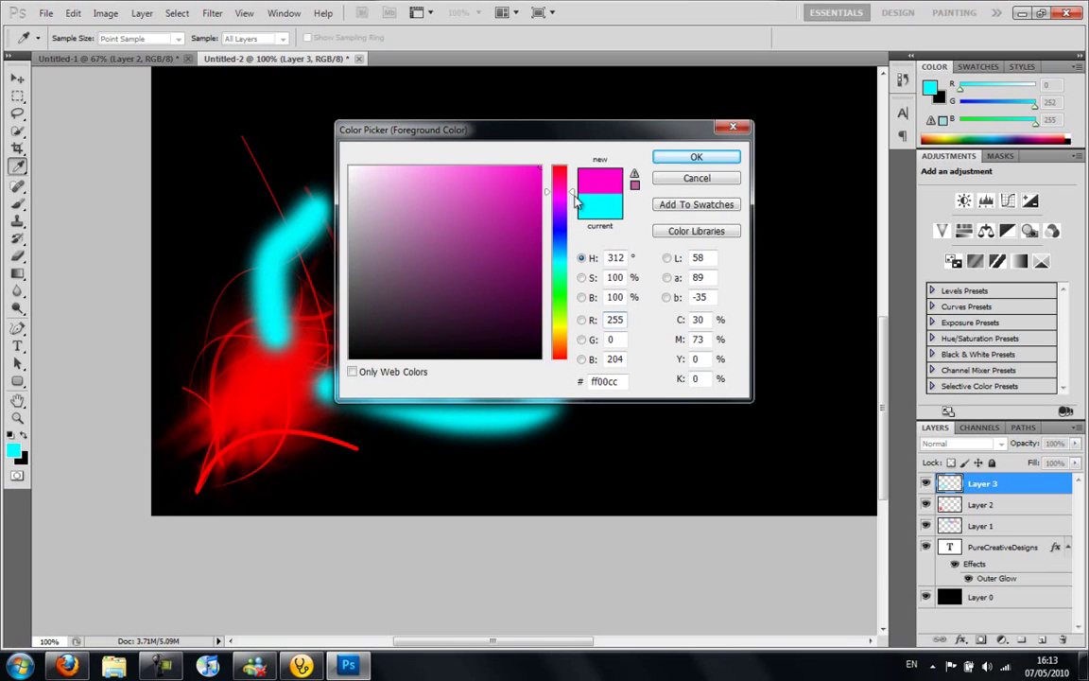
pyautogui.click(695, 157)
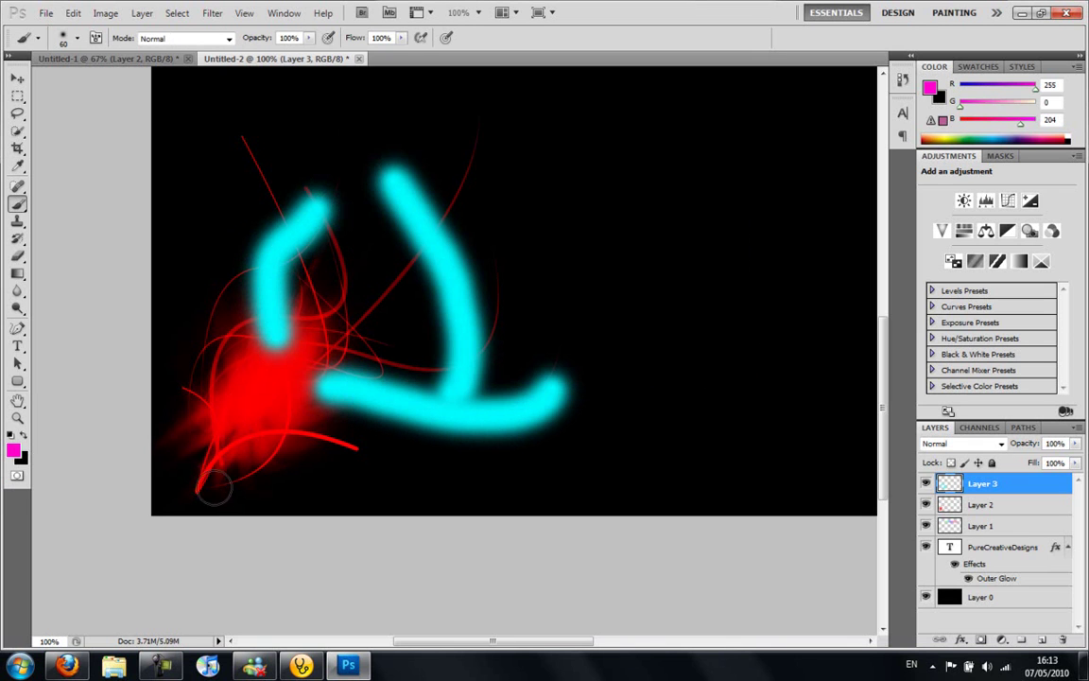
pyautogui.moveTo(195, 484)
pyautogui.mouseDown()
pyautogui.moveTo(235, 458)
pyautogui.moveTo(293, 437)
pyautogui.moveTo(329, 449)
pyautogui.mouseUp()
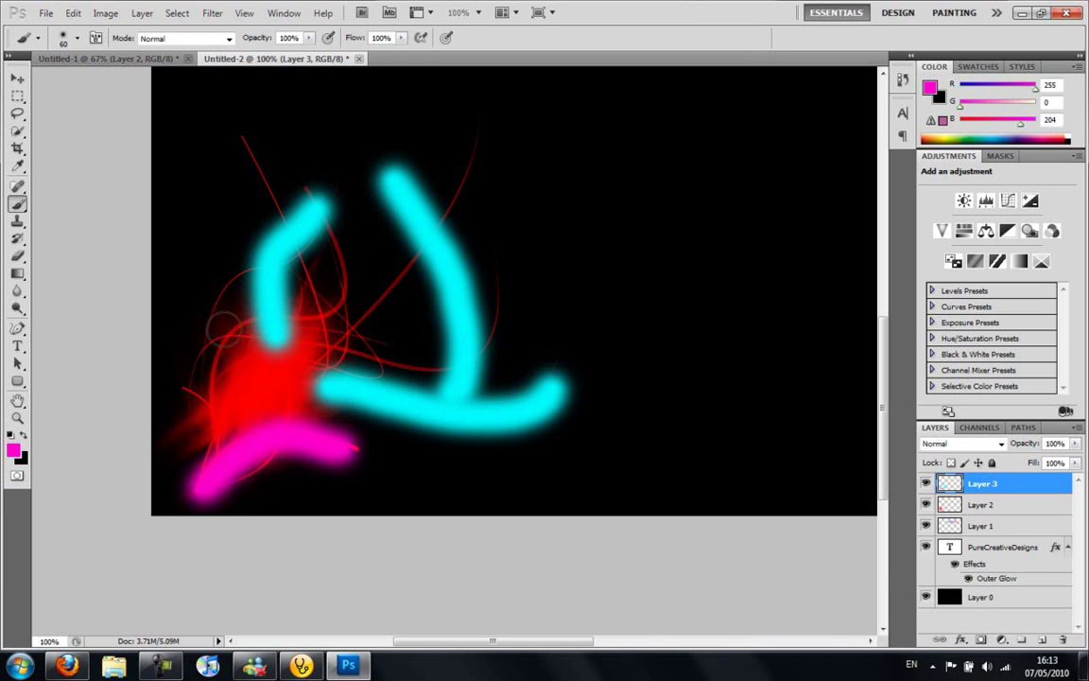
pyautogui.moveTo(246, 275); pyautogui.dragTo(206, 329)
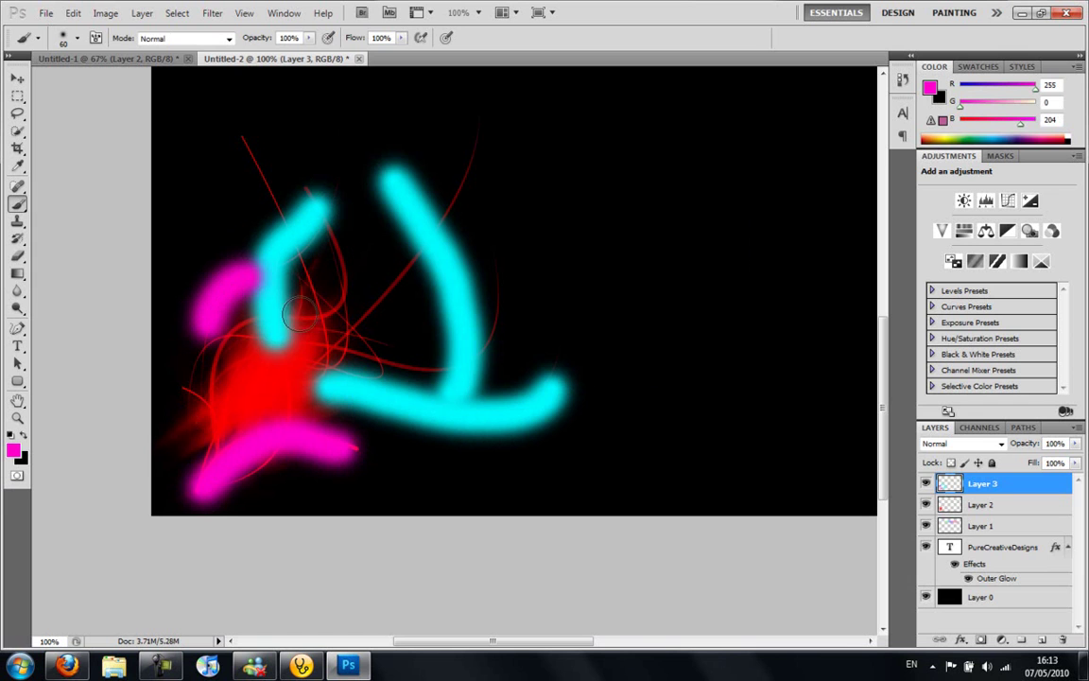
pyautogui.moveTo(270, 293)
pyautogui.mouseDown()
pyautogui.moveTo(322, 241)
pyautogui.moveTo(339, 265)
pyautogui.moveTo(215, 289)
pyautogui.moveTo(198, 327)
pyautogui.mouseUp()
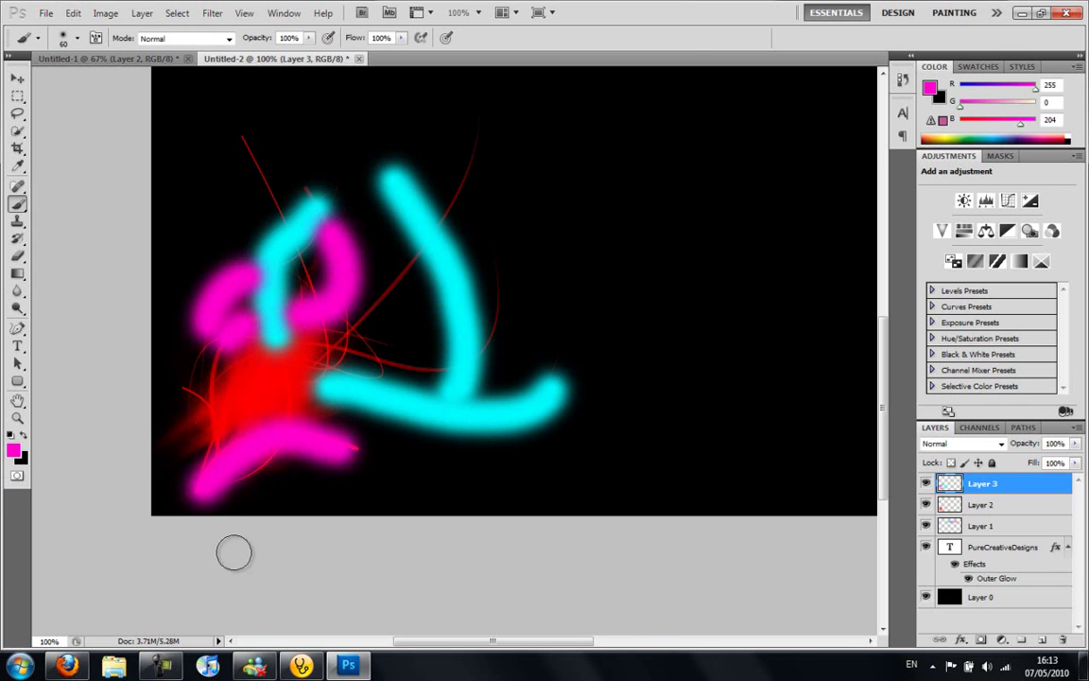
# - Paint green strokes across the middle and up toward the top left
pyautogui.click(15, 456)
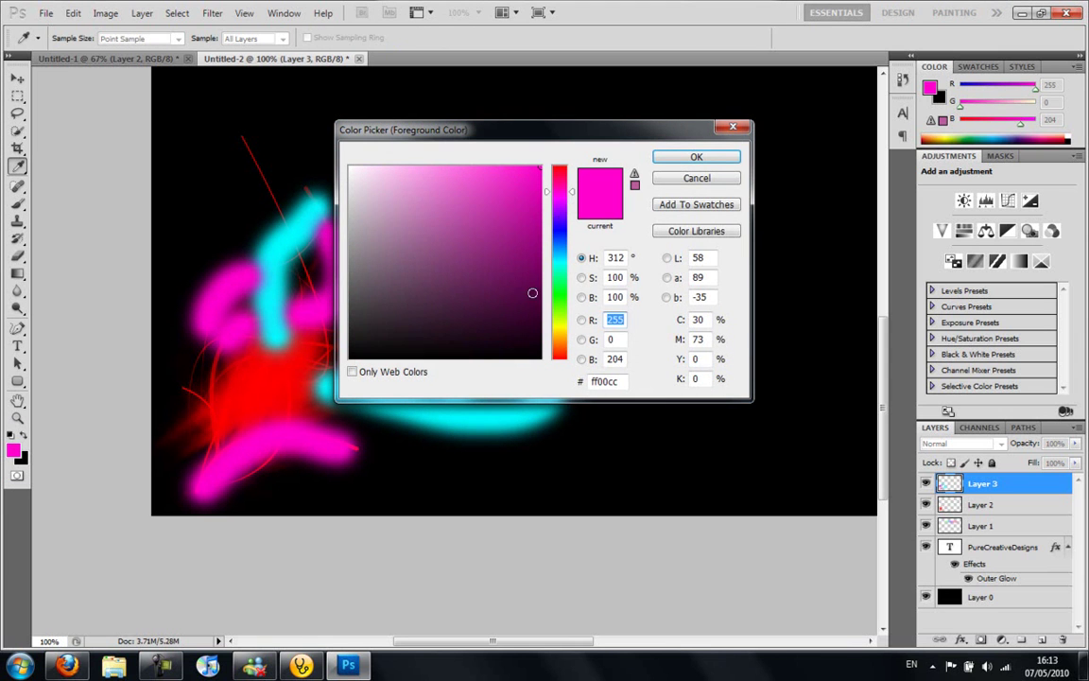
pyautogui.click(559, 308)
pyautogui.click(696, 156)
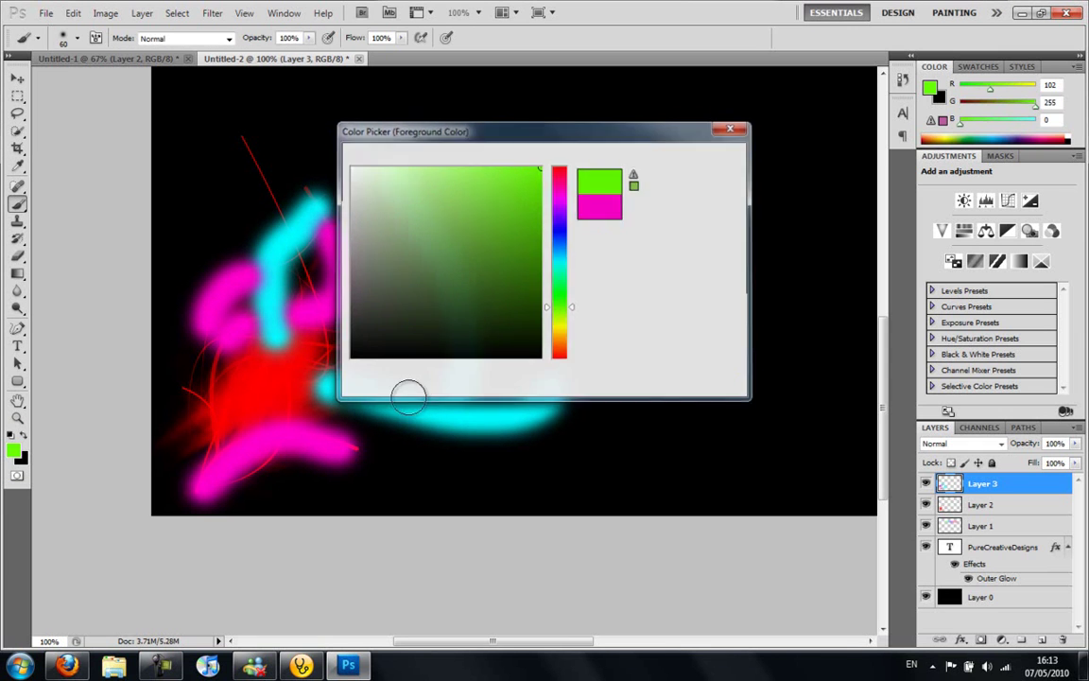
pyautogui.moveTo(298, 345)
pyautogui.mouseDown()
pyautogui.moveTo(435, 366)
pyautogui.moveTo(511, 246)
pyautogui.mouseUp()
pyautogui.moveTo(286, 224); pyautogui.dragTo(225, 112)
# - Paint three yellow strokes over the swirls, one rising to the right
pyautogui.click(16, 452)
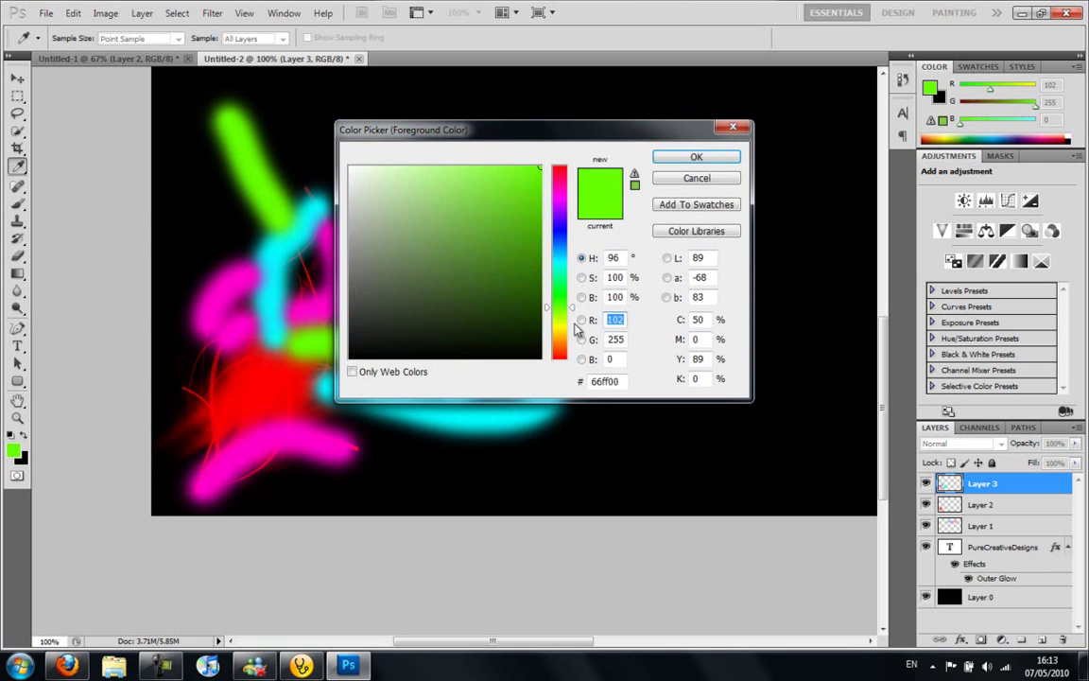
pyautogui.moveTo(565, 338); pyautogui.dragTo(560, 329)
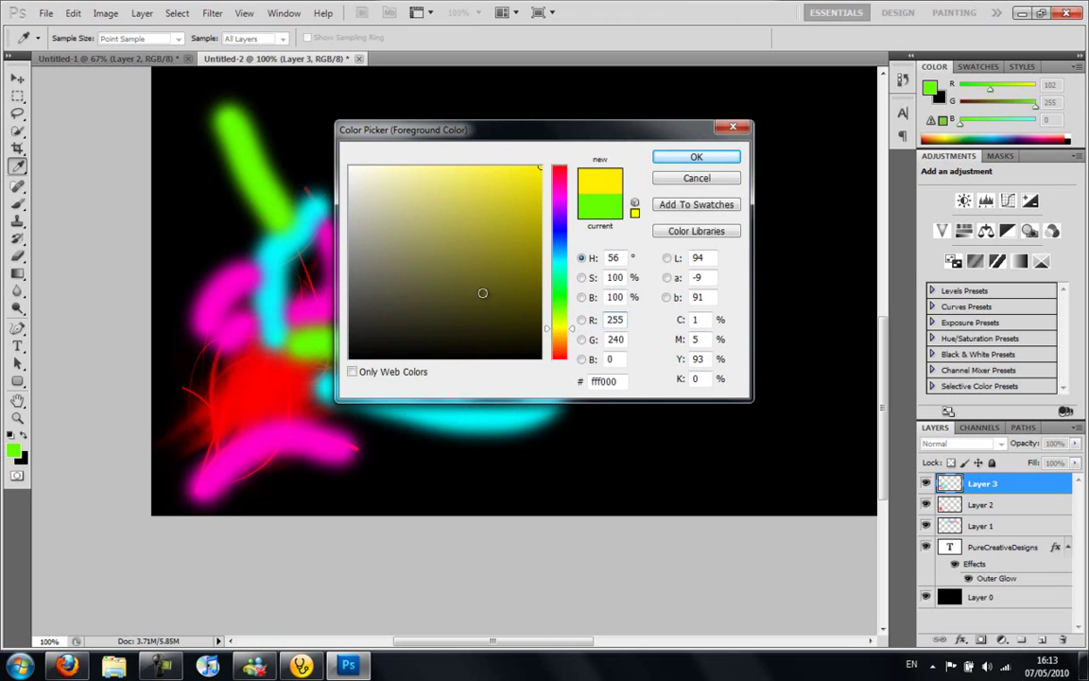
pyautogui.click(696, 155)
pyautogui.moveTo(357, 323)
pyautogui.mouseDown()
pyautogui.moveTo(396, 291)
pyautogui.moveTo(472, 142)
pyautogui.mouseUp()
pyautogui.moveTo(286, 257); pyautogui.dragTo(333, 317)
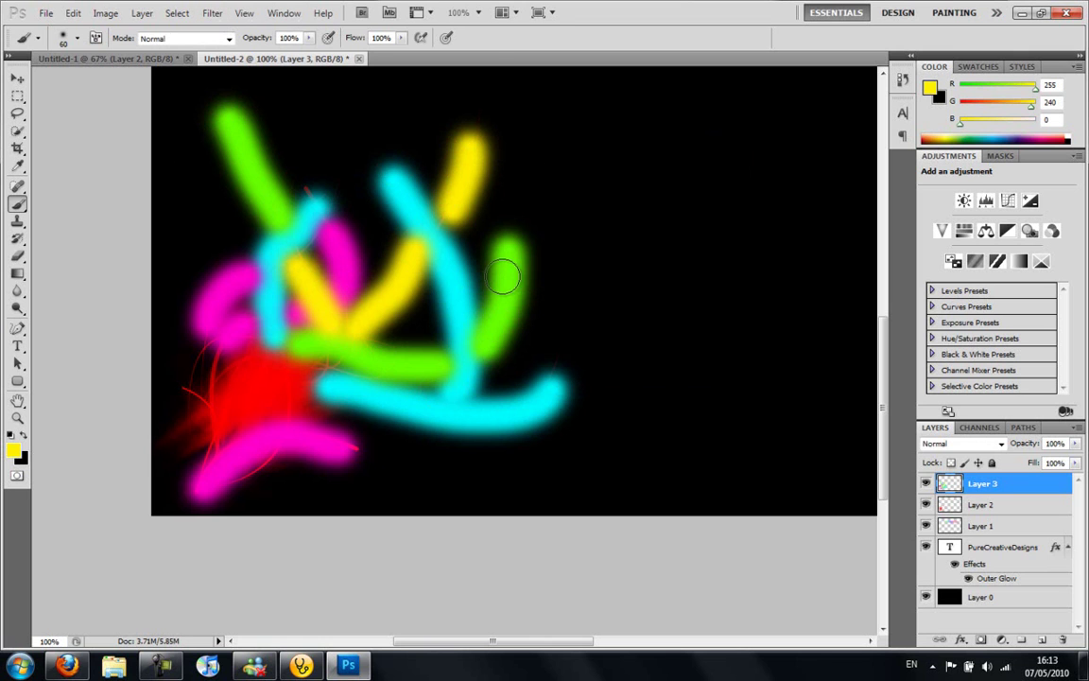
# - Set Layer 3's blending mode to Color
pyautogui.click(214, 14)
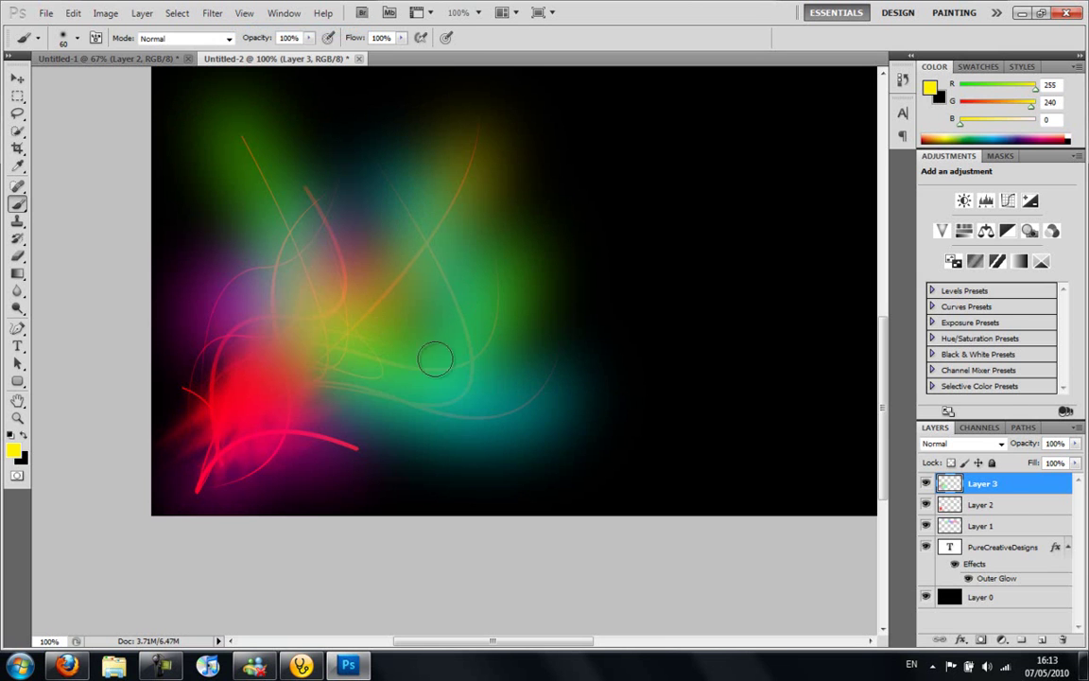
pyautogui.click(1000, 444)
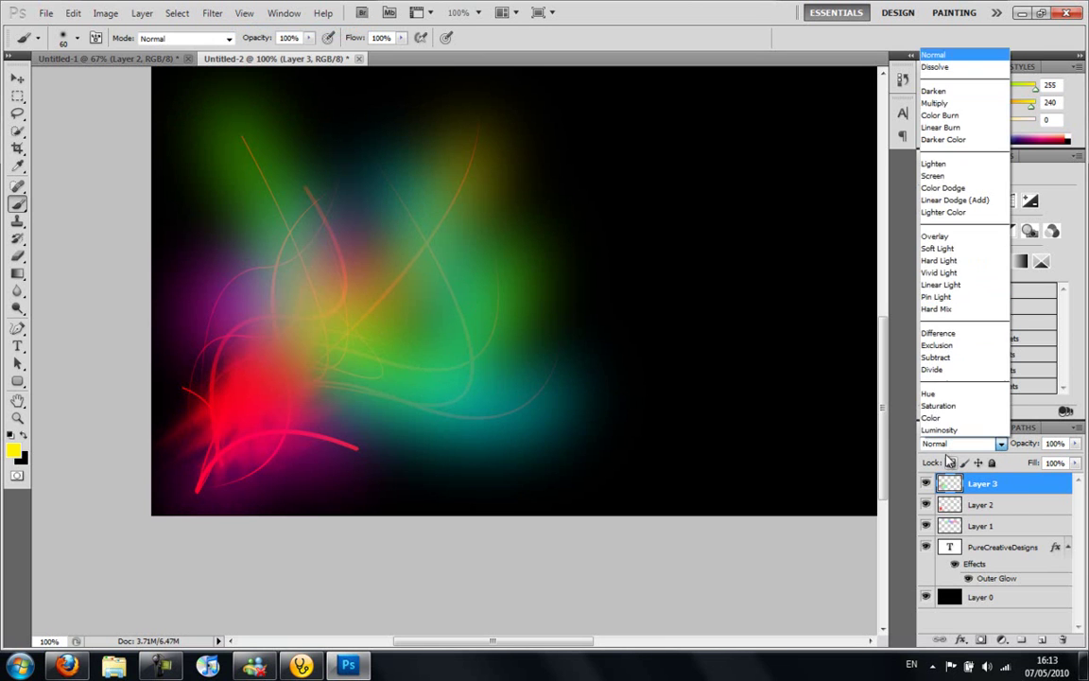
pyautogui.click(940, 389)
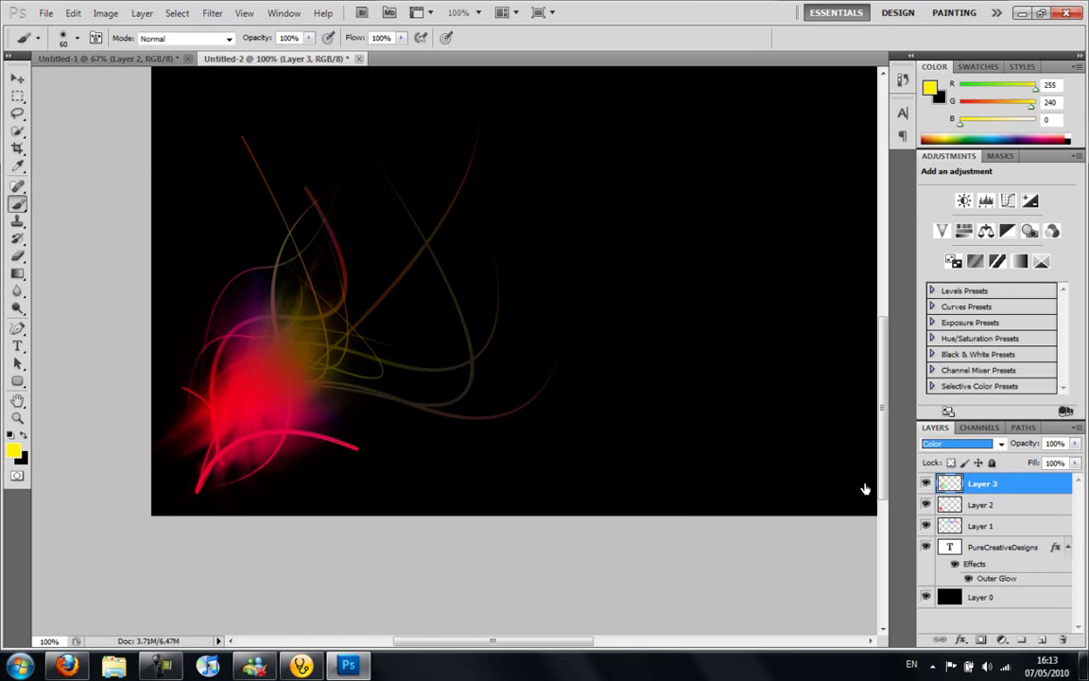
# - Give Layer 2 an Outer Glow with 75% opacity and 5 px size
pyautogui.click(988, 505)
pyautogui.click(962, 639)
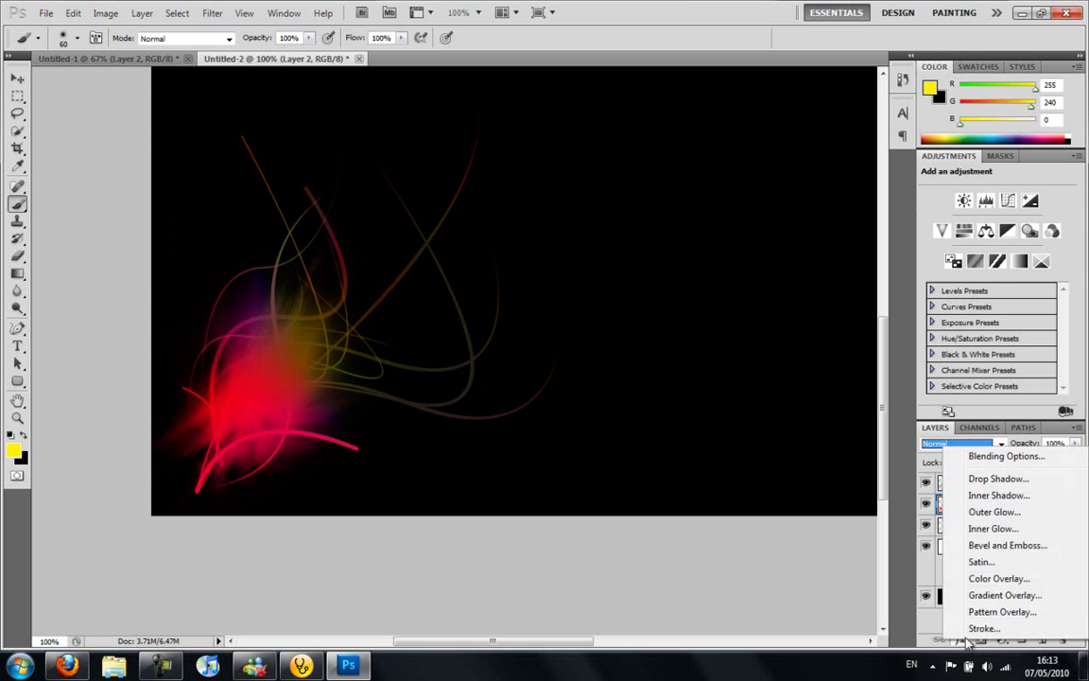
pyautogui.click(1006, 514)
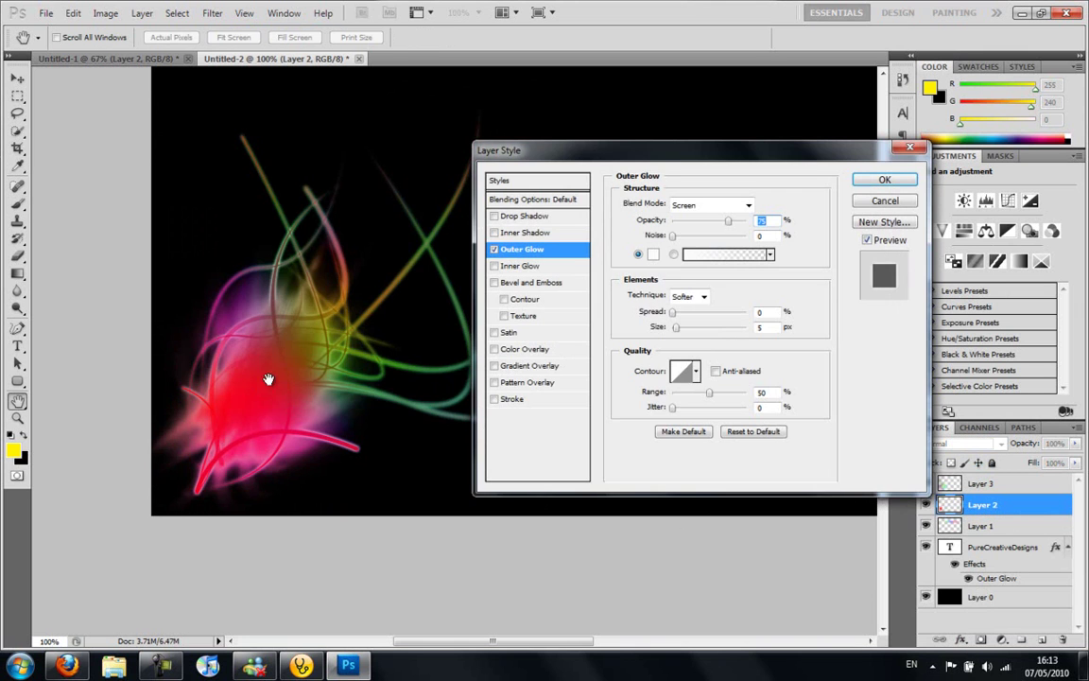
pyautogui.click(677, 328)
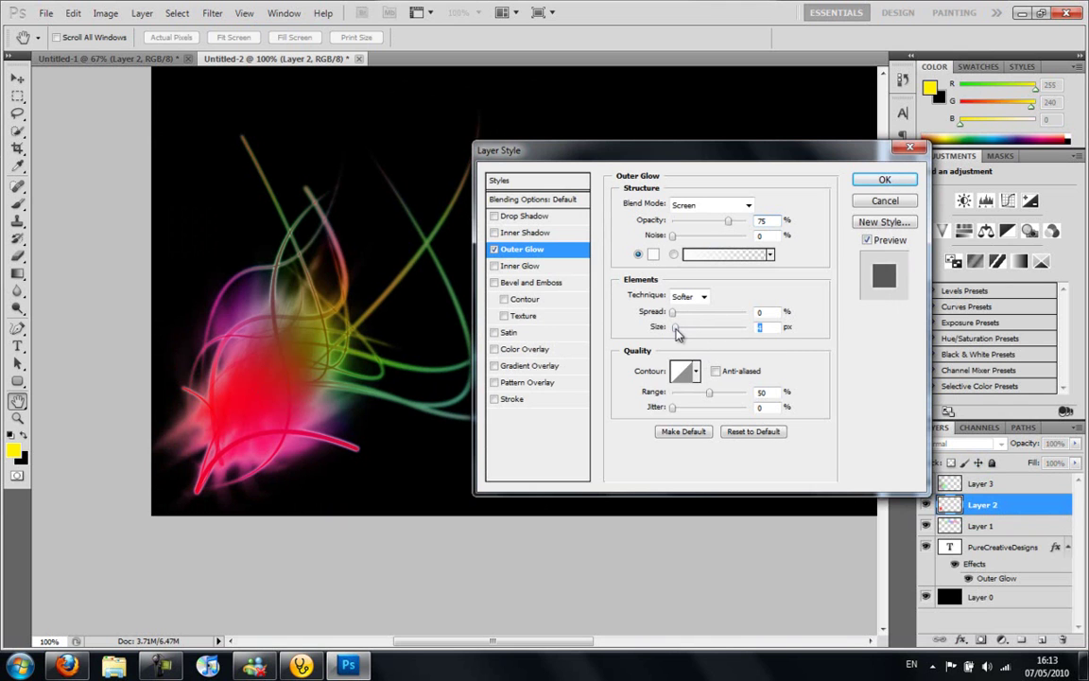
pyautogui.click(885, 180)
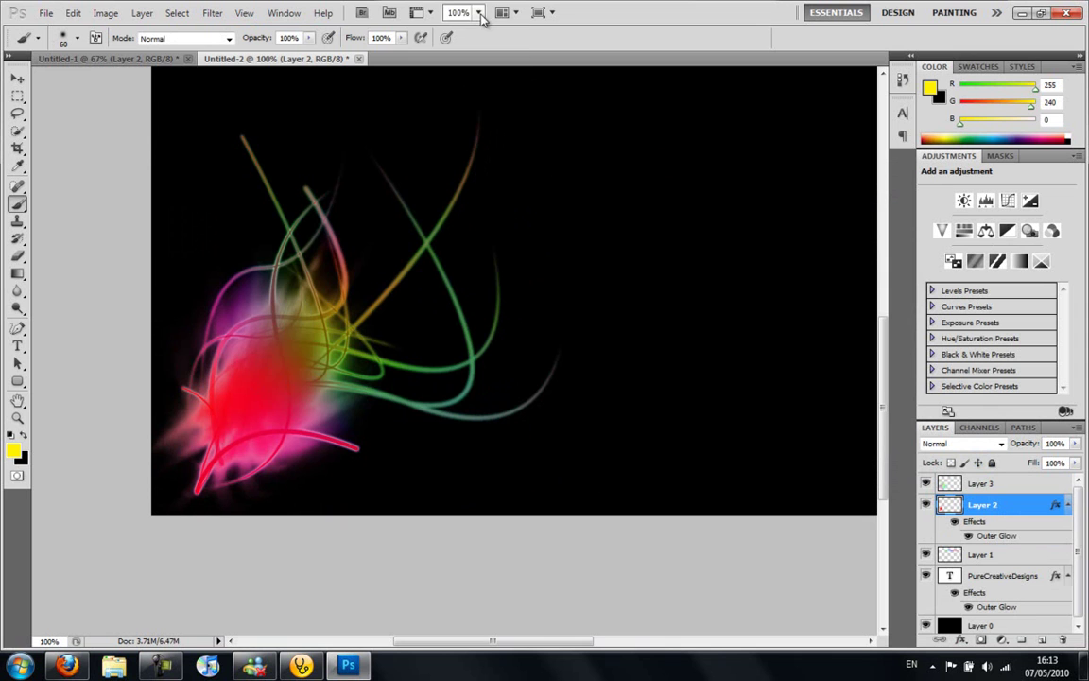
pyautogui.click(480, 13)
# - Zoom to 67% and load the BigStarFields brush set, replacing the current brushes
pyautogui.click(468, 46)
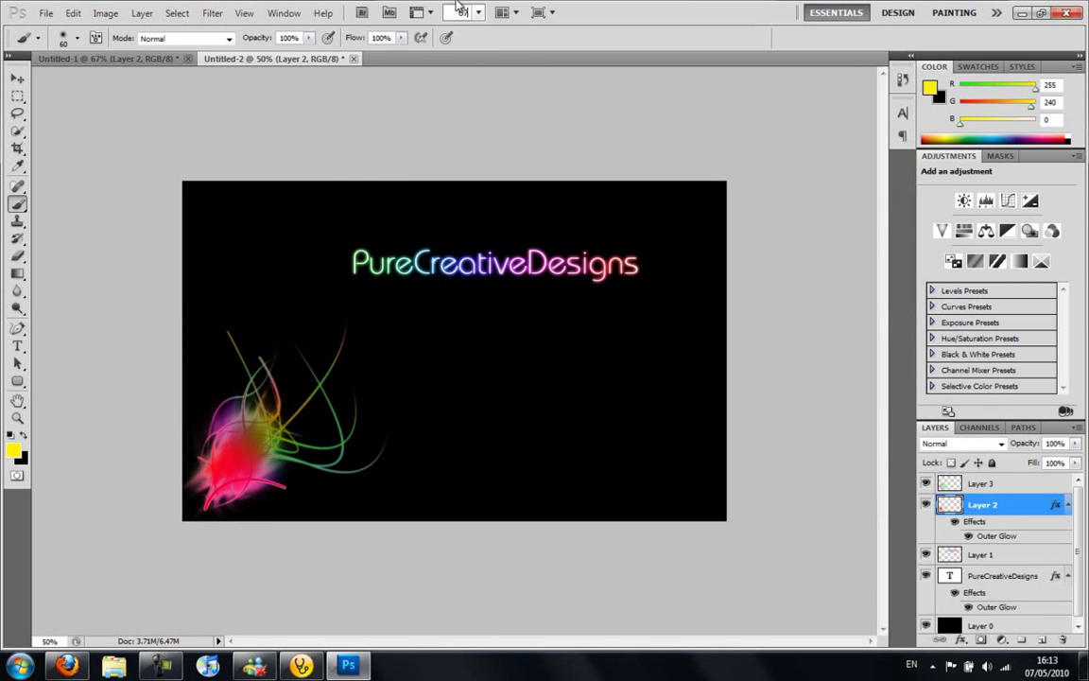
pyautogui.hotkey('ctrl', '+')
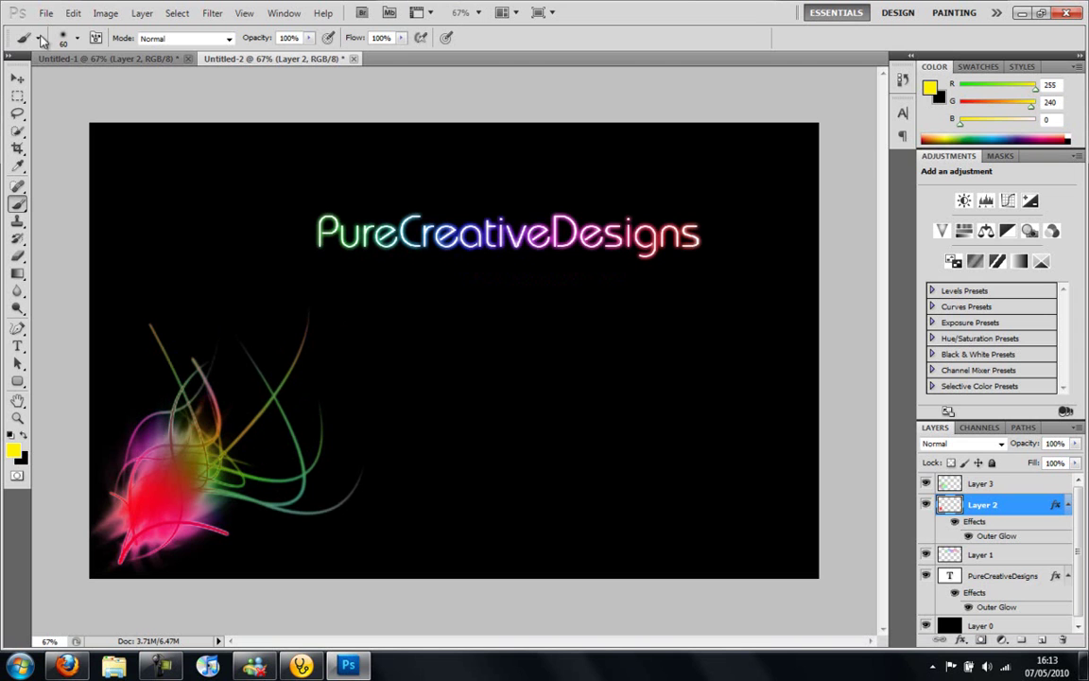
pyautogui.click(79, 39)
pyautogui.click(188, 64)
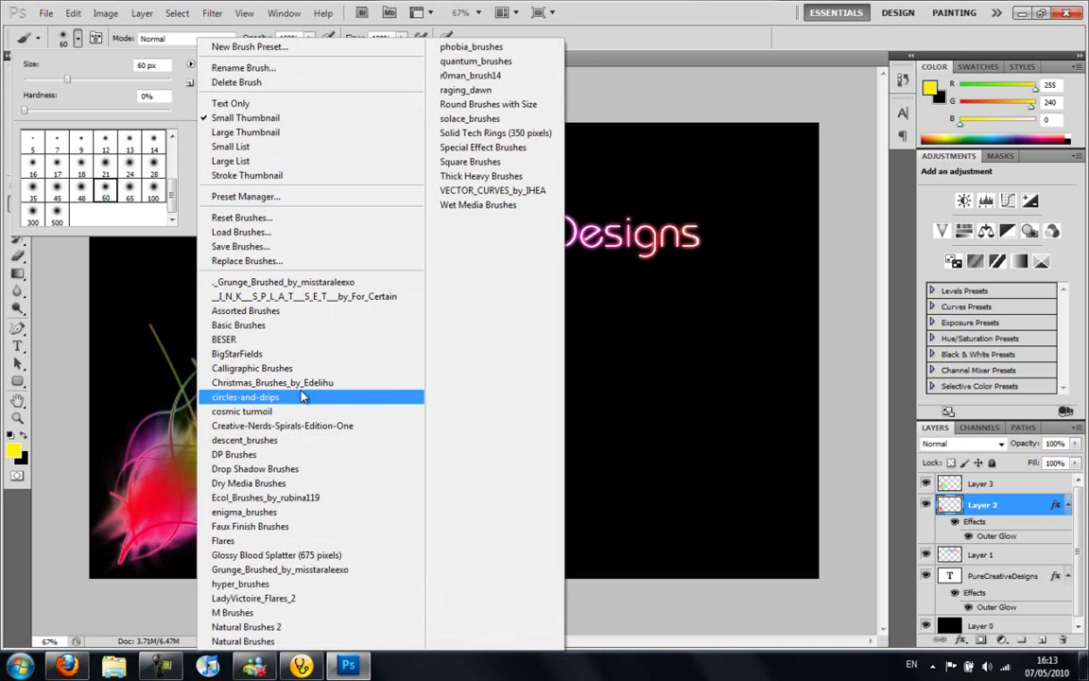
pyautogui.click(248, 352)
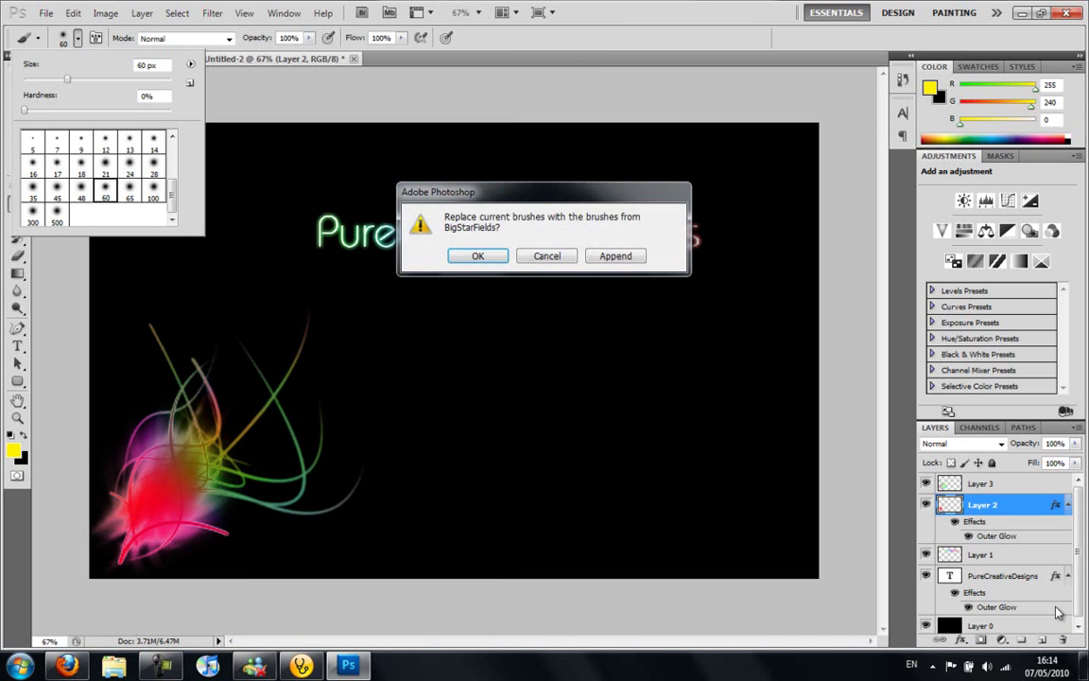
pyautogui.click(478, 256)
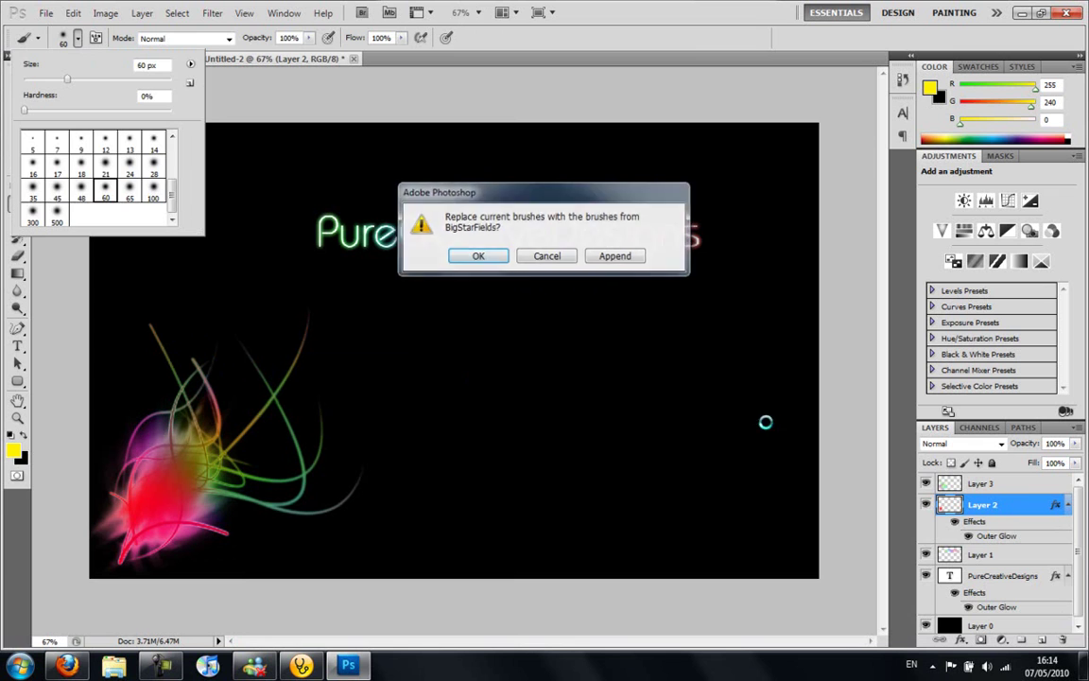
# - Add Layer 4 at the top, choose the 2000 px star brush and magenta ff00fc foreground
pyautogui.click(1042, 640)
pyautogui.moveTo(980, 505); pyautogui.dragTo(990, 480)
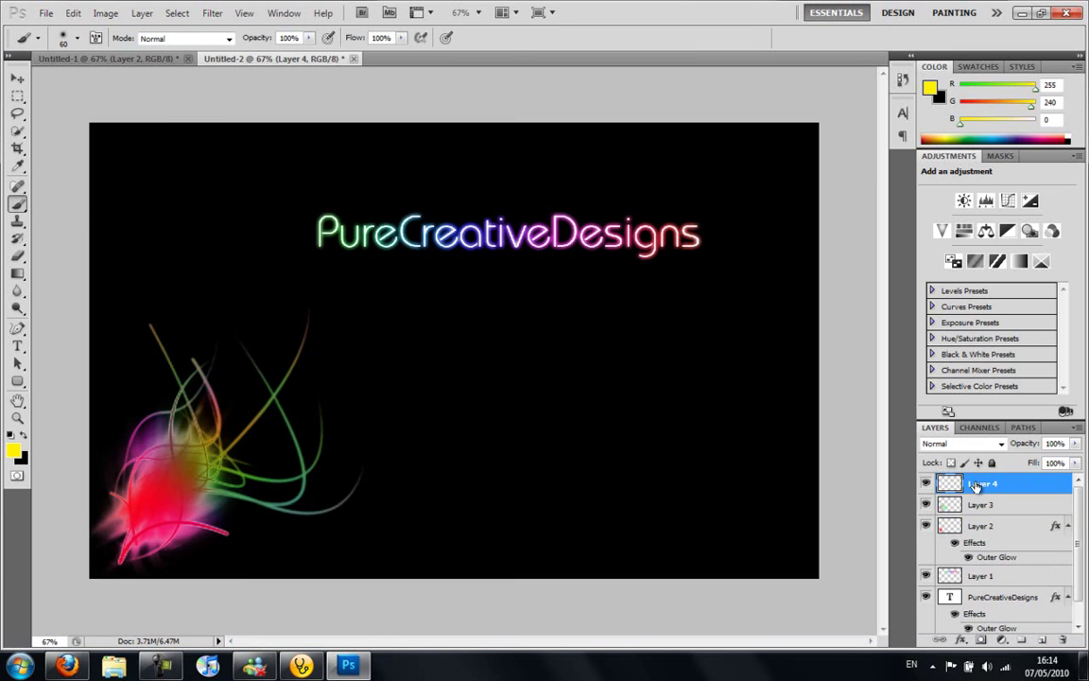
pyautogui.click(70, 38)
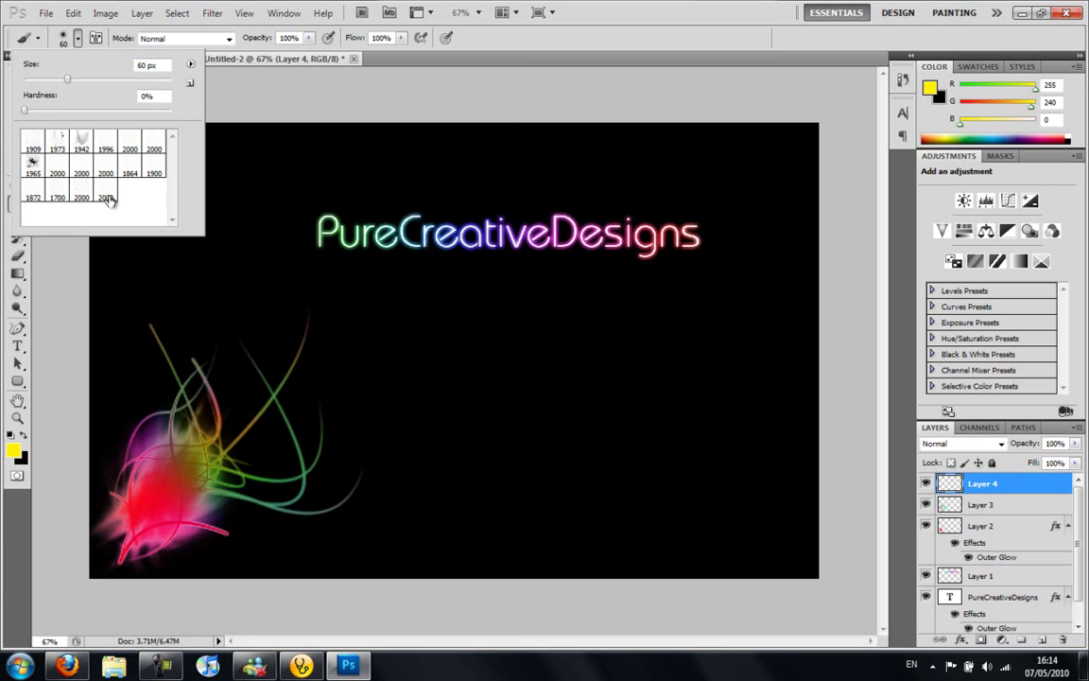
pyautogui.click(107, 197)
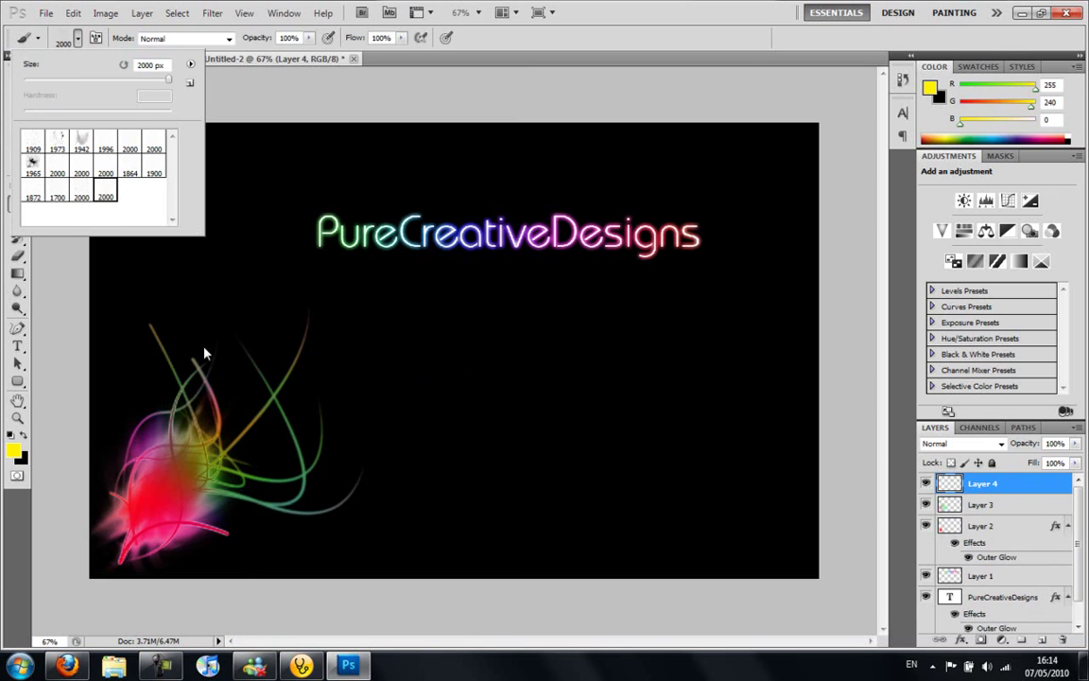
pyautogui.click(15, 453)
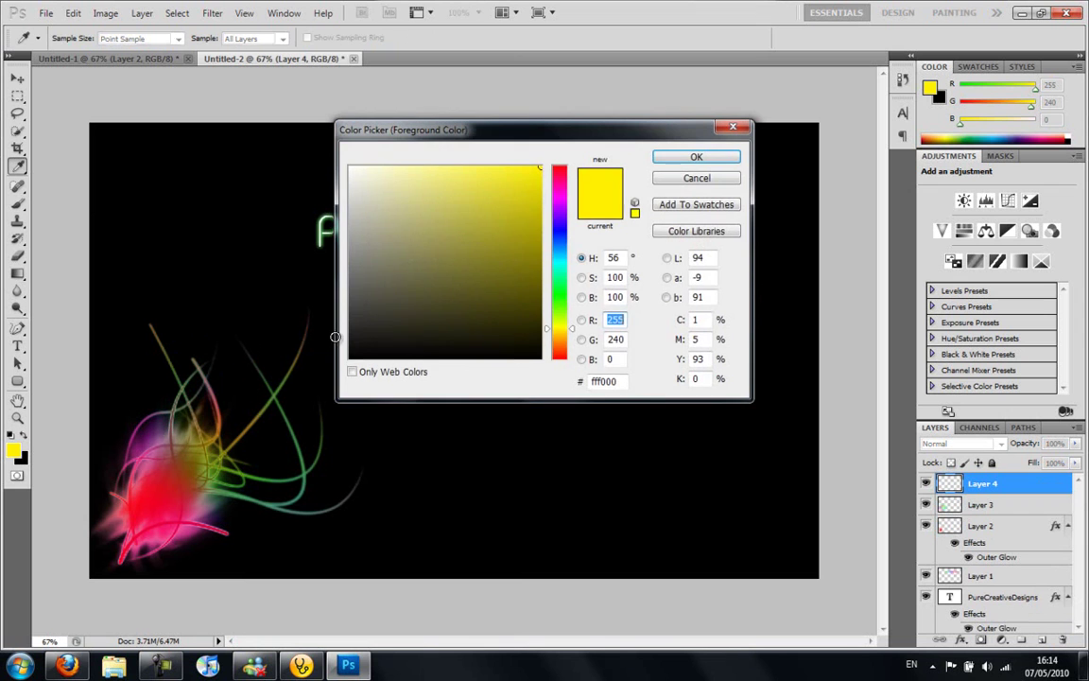
pyautogui.click(558, 200)
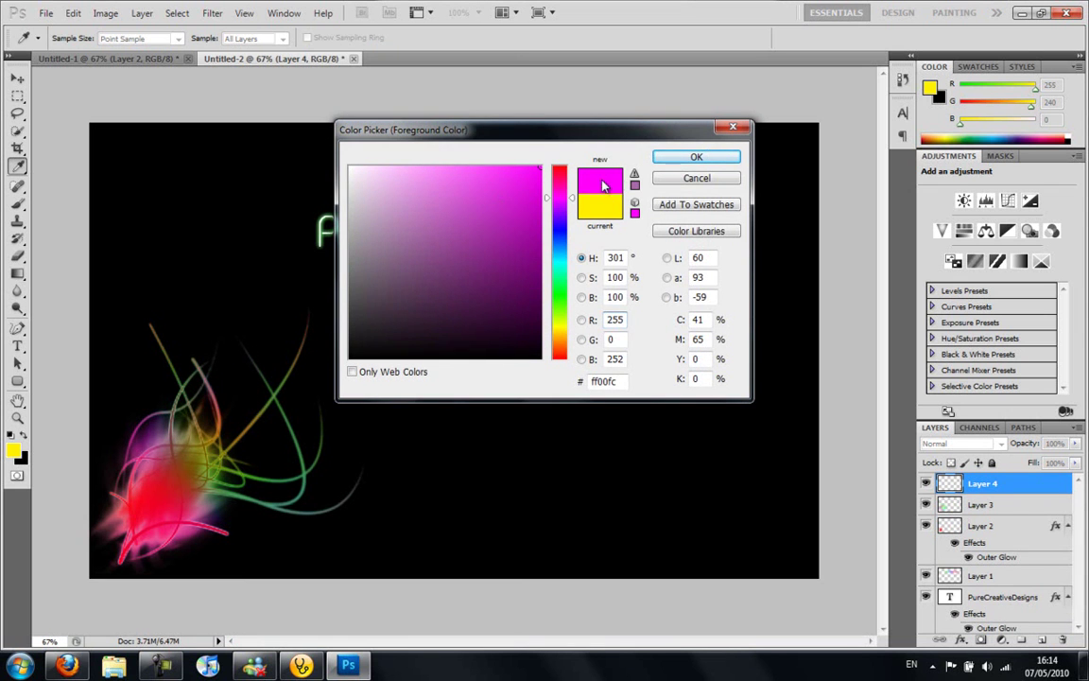
pyautogui.click(691, 157)
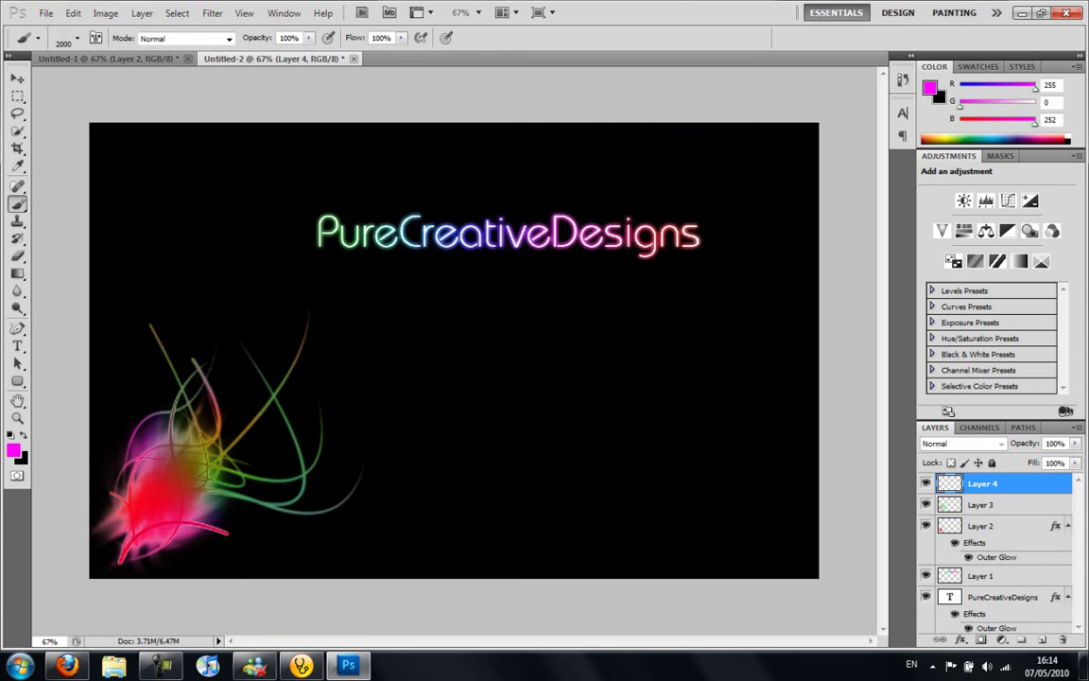
# - Paint scattered magenta star fields across the canvas with the star brush
pyautogui.moveTo(454, 350); pyautogui.dragTo(492, 350)
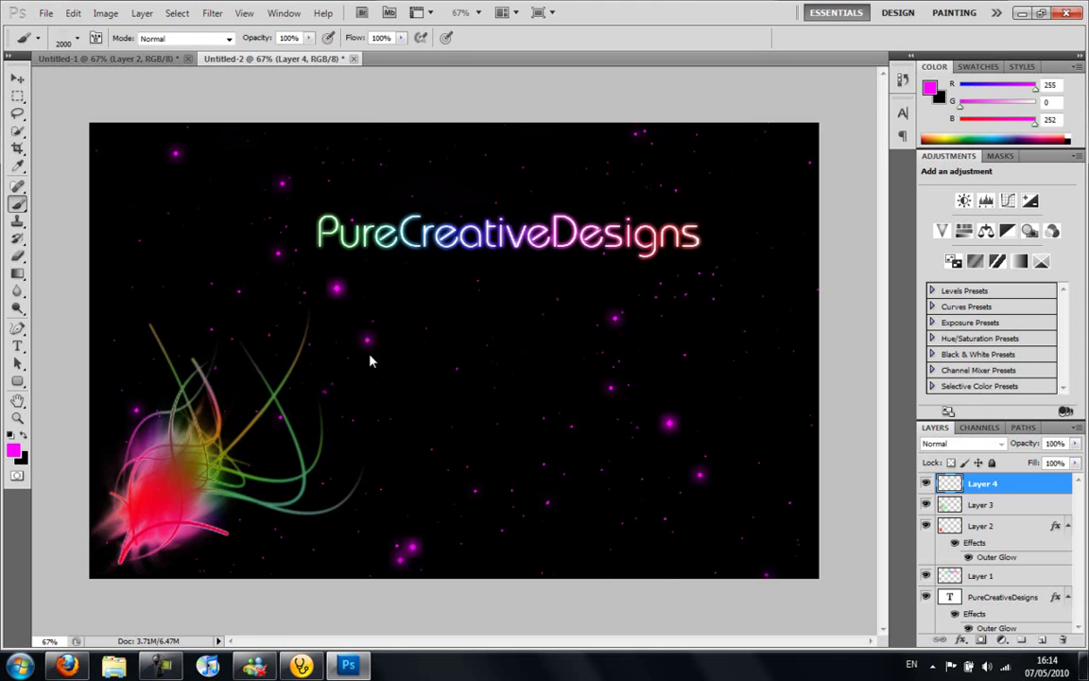
pyautogui.moveTo(370, 360); pyautogui.dragTo(553, 280)
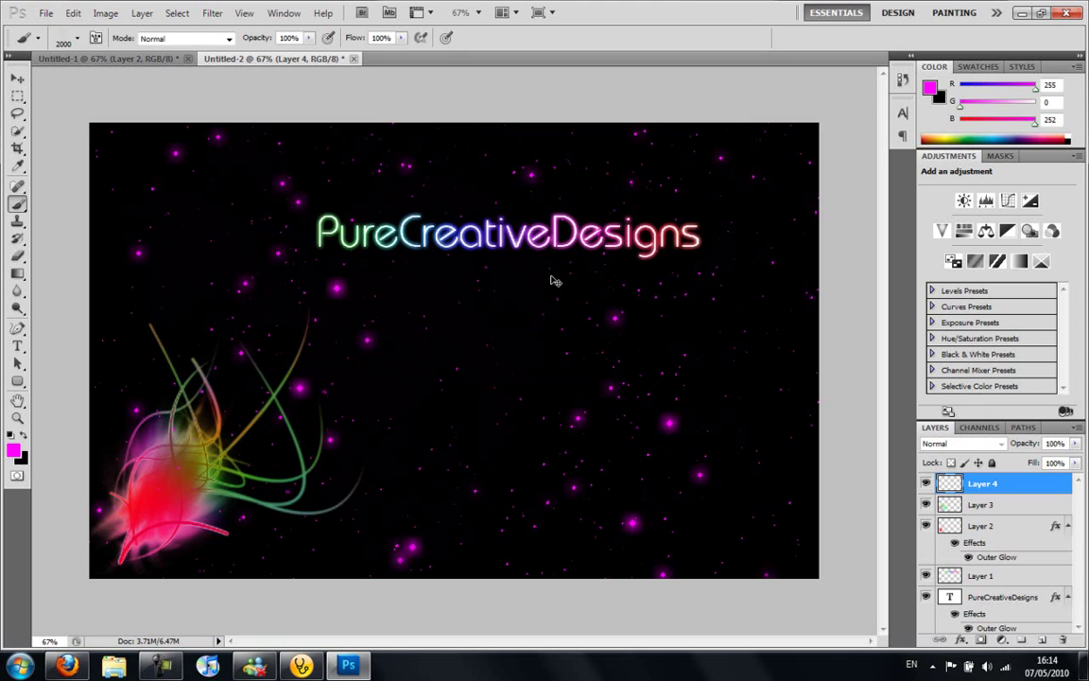
pyautogui.click(527, 530)
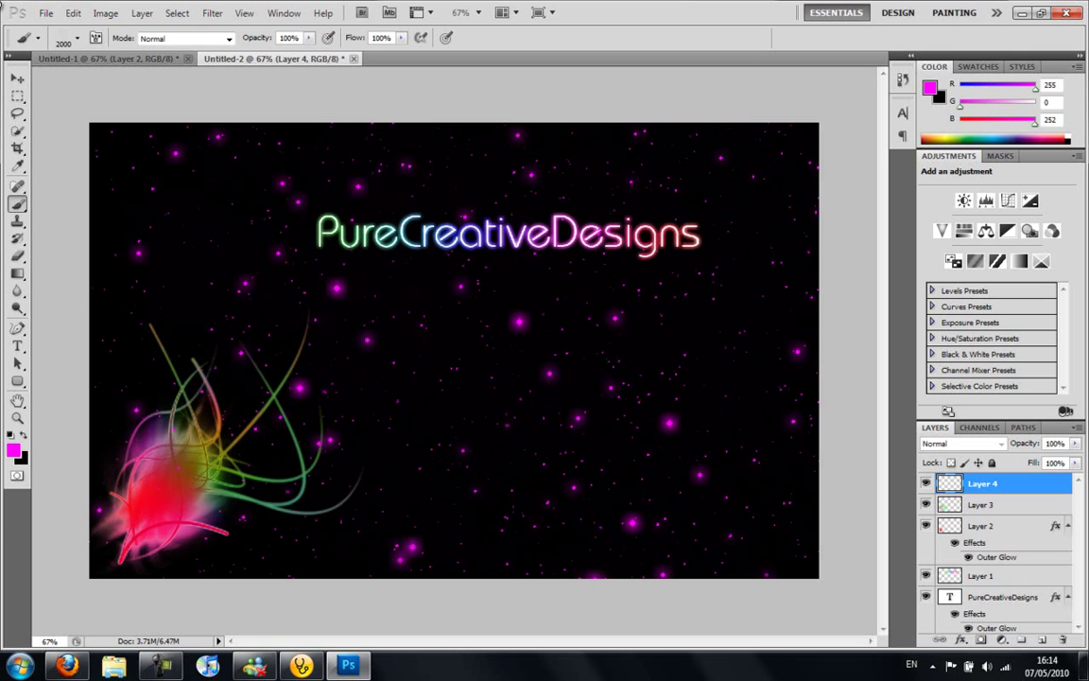
# - Move Layer 4 to the bottom of the stack, behind the text and swirls
pyautogui.press('v')
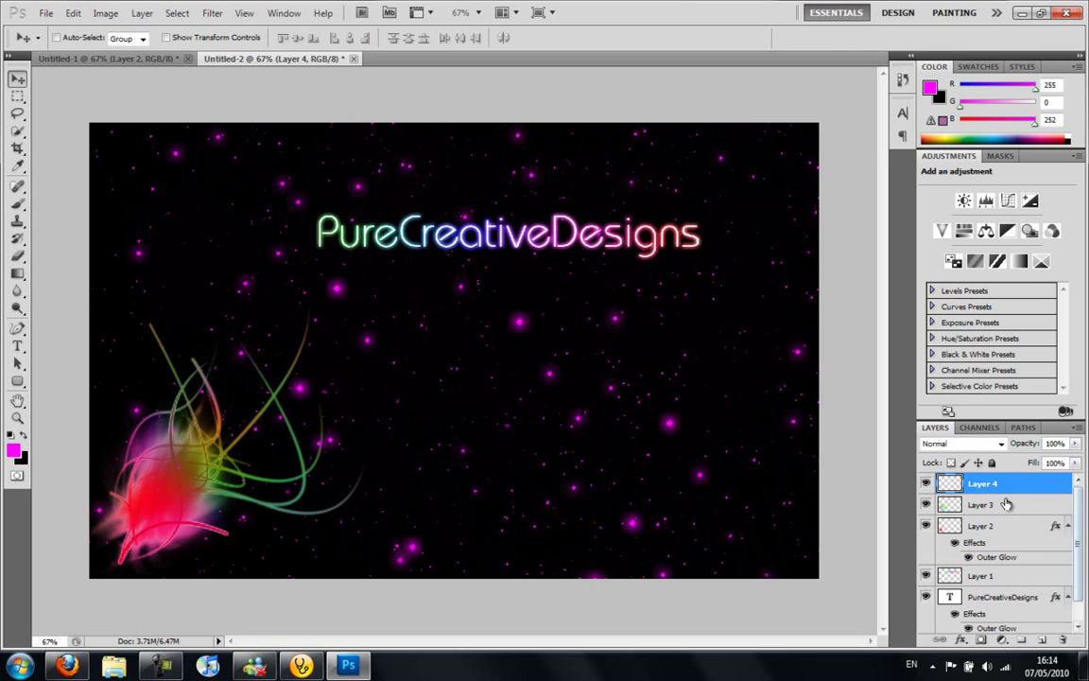
pyautogui.moveTo(1008, 489); pyautogui.dragTo(1007, 626)
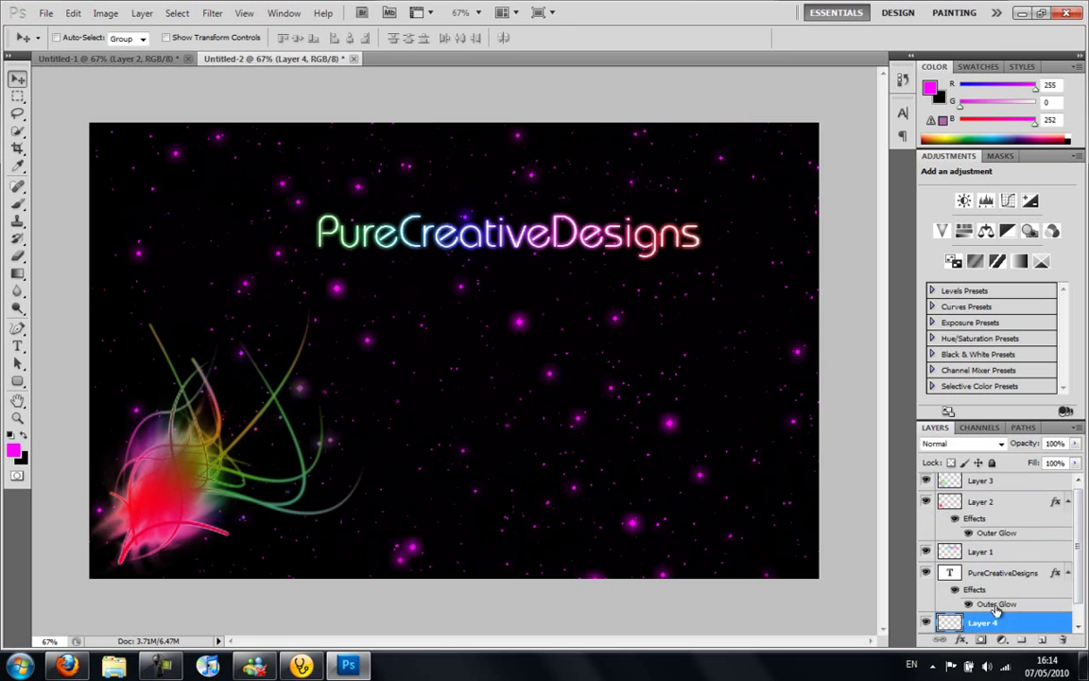
pyautogui.click(479, 14)
pyautogui.click(478, 14)
pyautogui.click(46, 13)
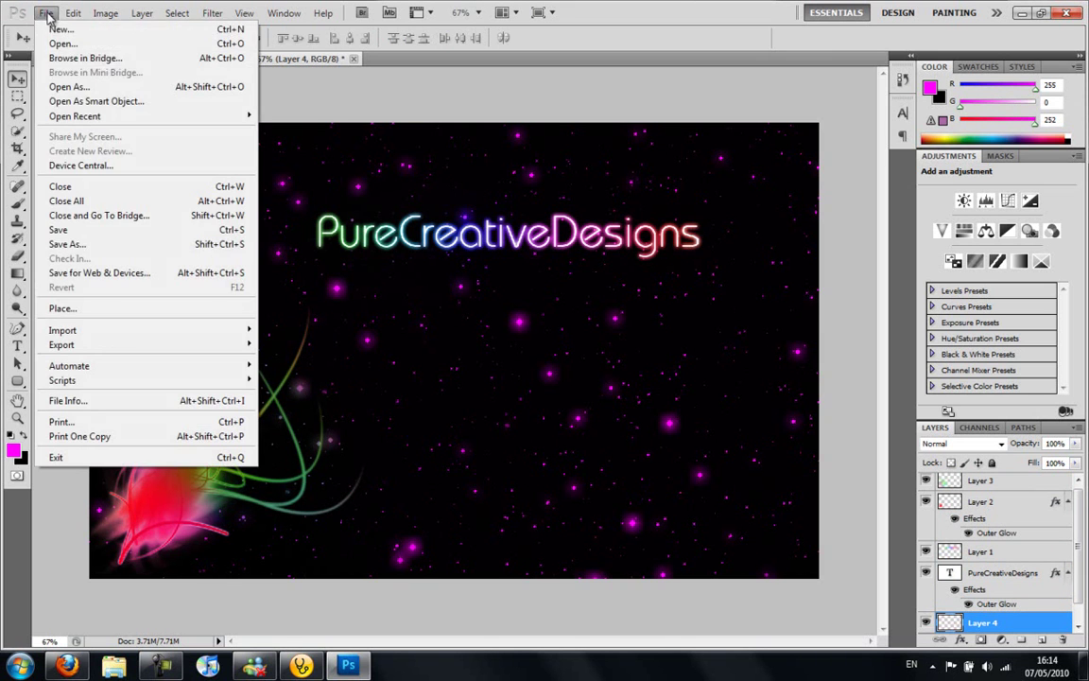
pyautogui.click(113, 244)
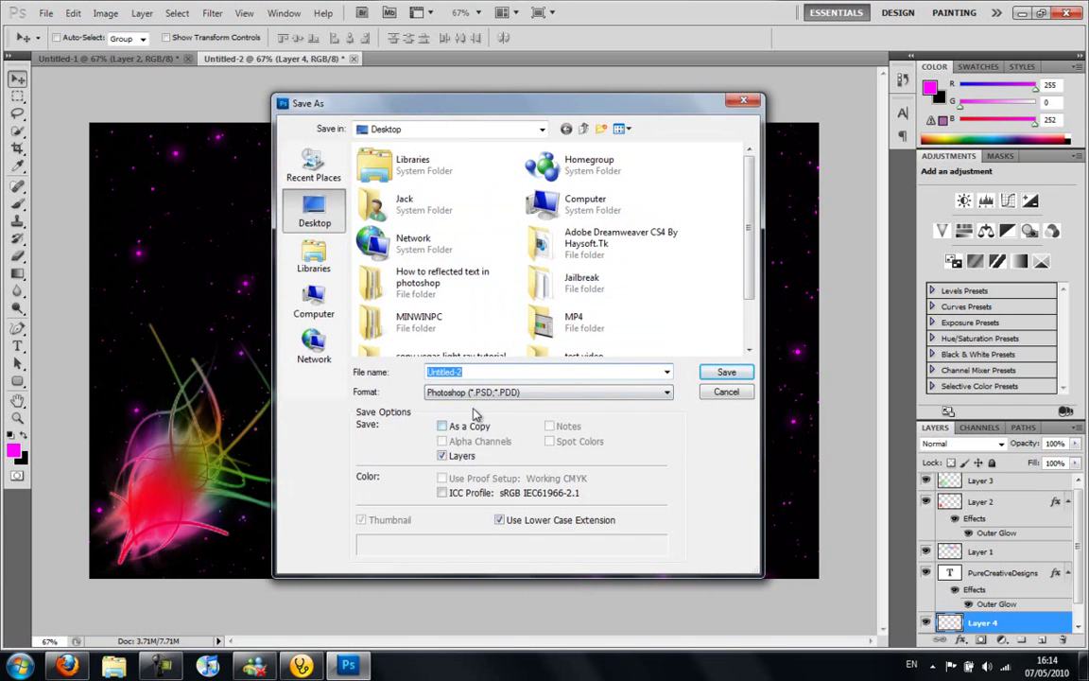
pyautogui.click(431, 392)
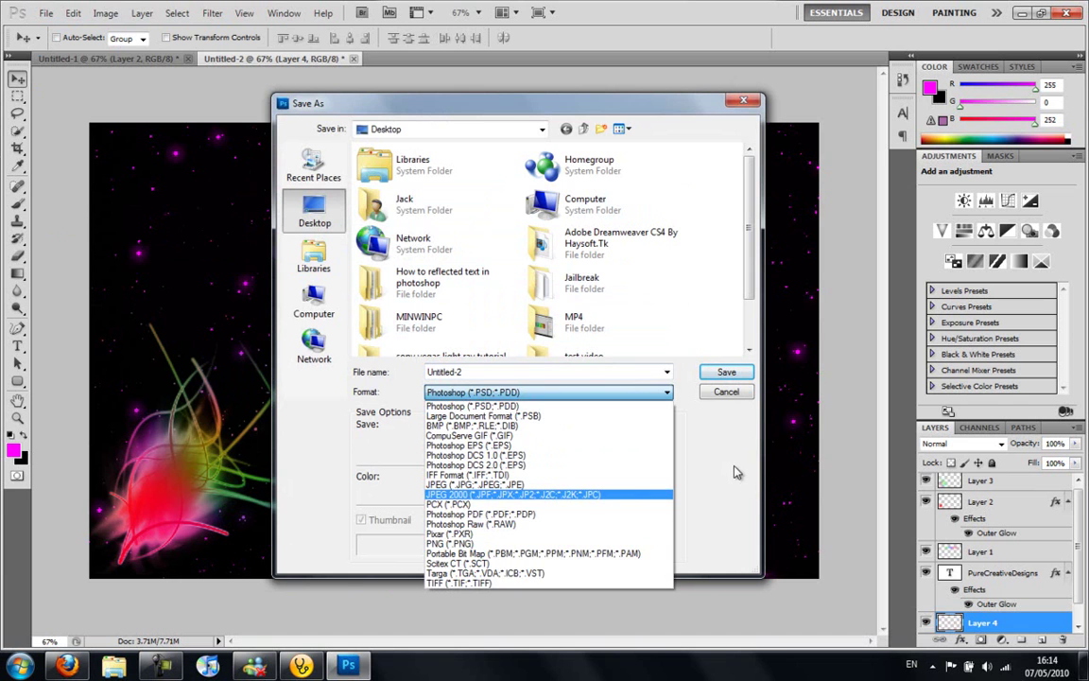
pyautogui.click(504, 391)
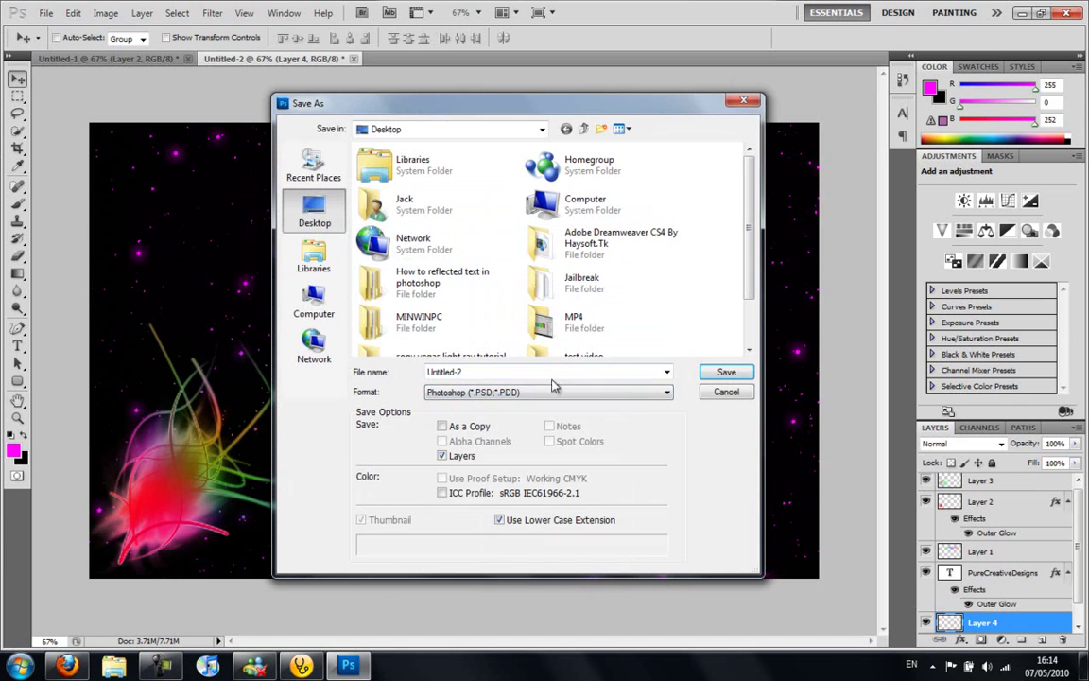
pyautogui.click(744, 100)
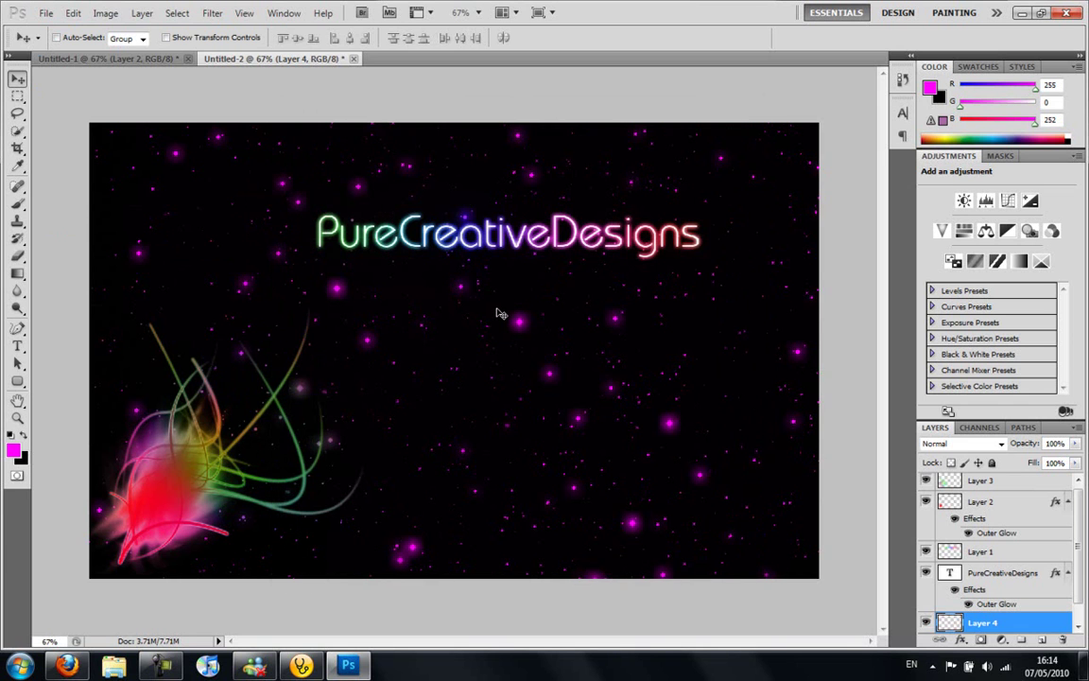